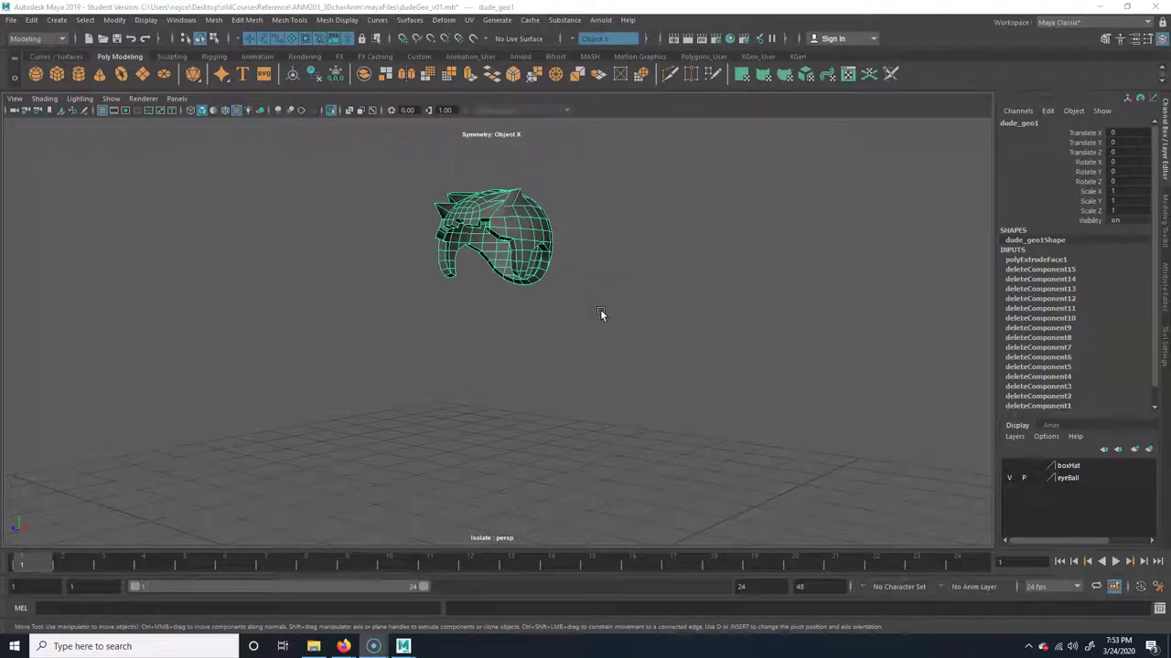
- Deselect the hair mesh and turn off isolated viewing to bring back the whole character
left_click(622, 301)
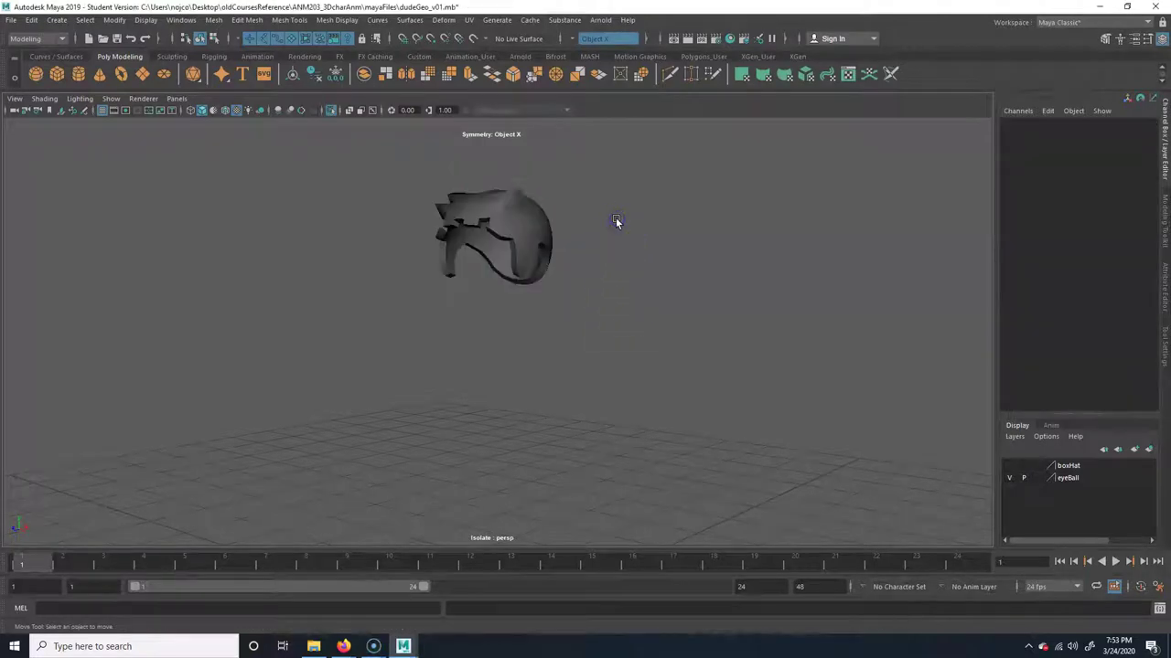
key("ctrl+1")
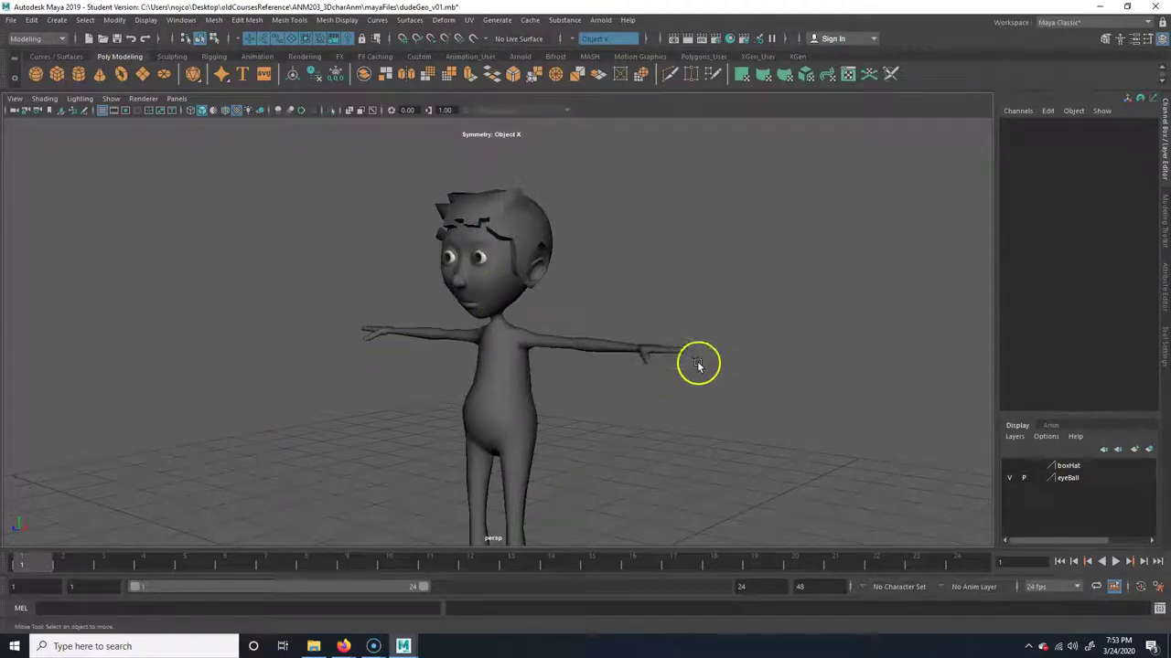
left_click_drag(578, 342, 612, 343, "alt")
right_click_drag(442, 367, 543, 360, "alt")
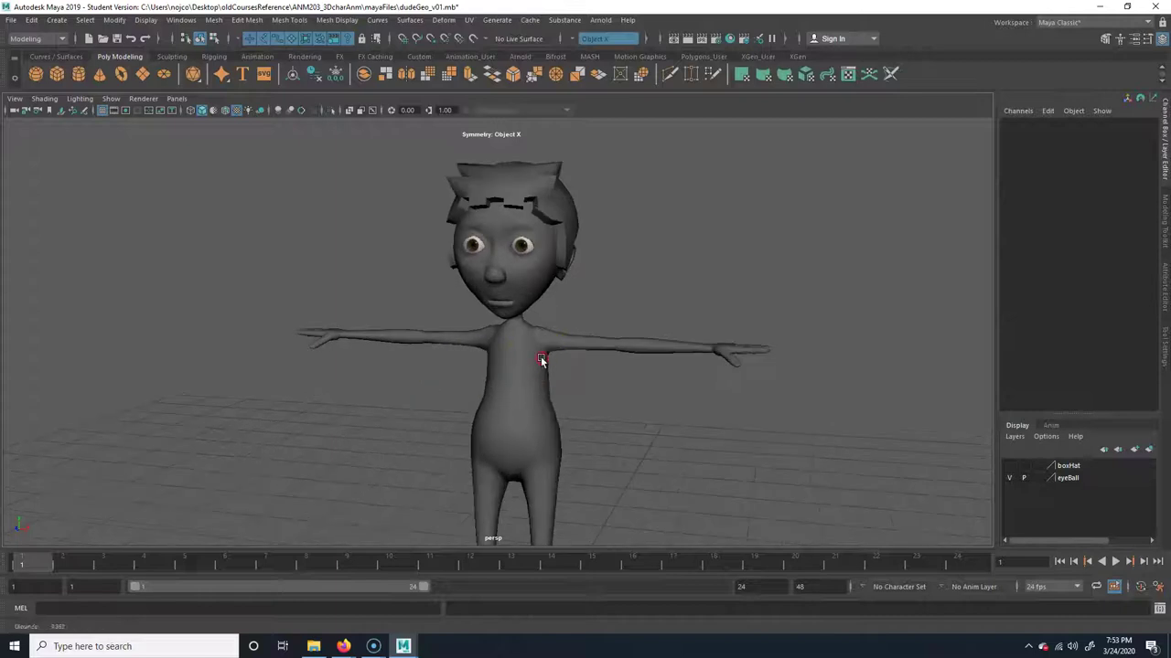
middle_click_drag(544, 361, 508, 331, "alt")
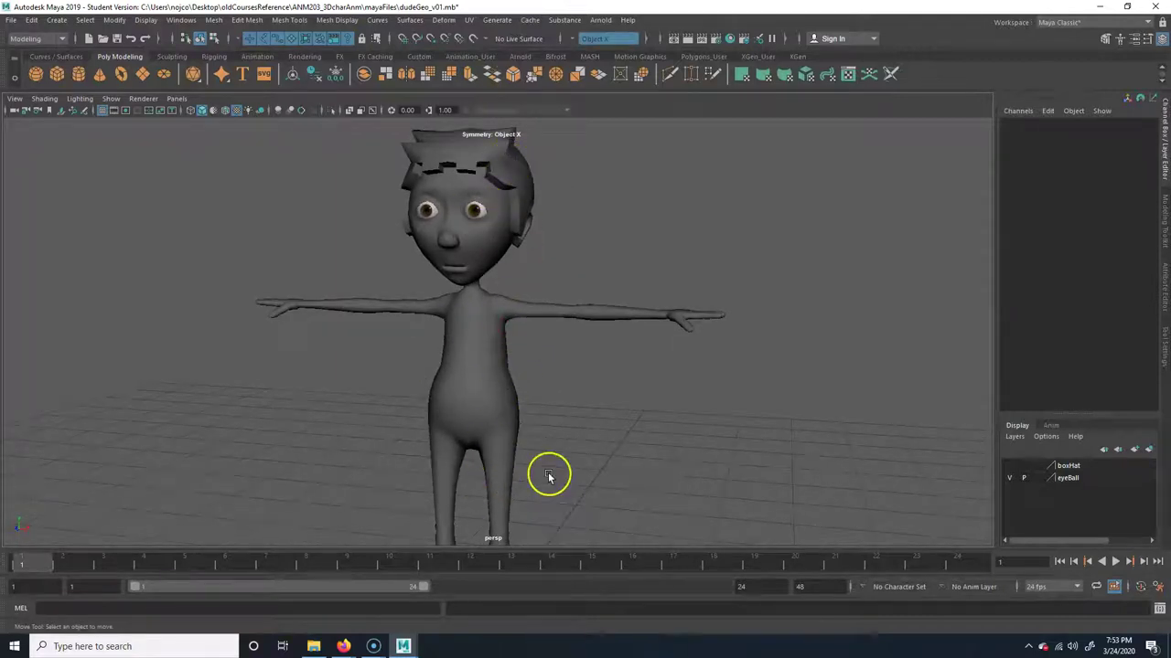
- Select the character's body mesh and look over its topology from the legs up to the head
left_click(509, 387)
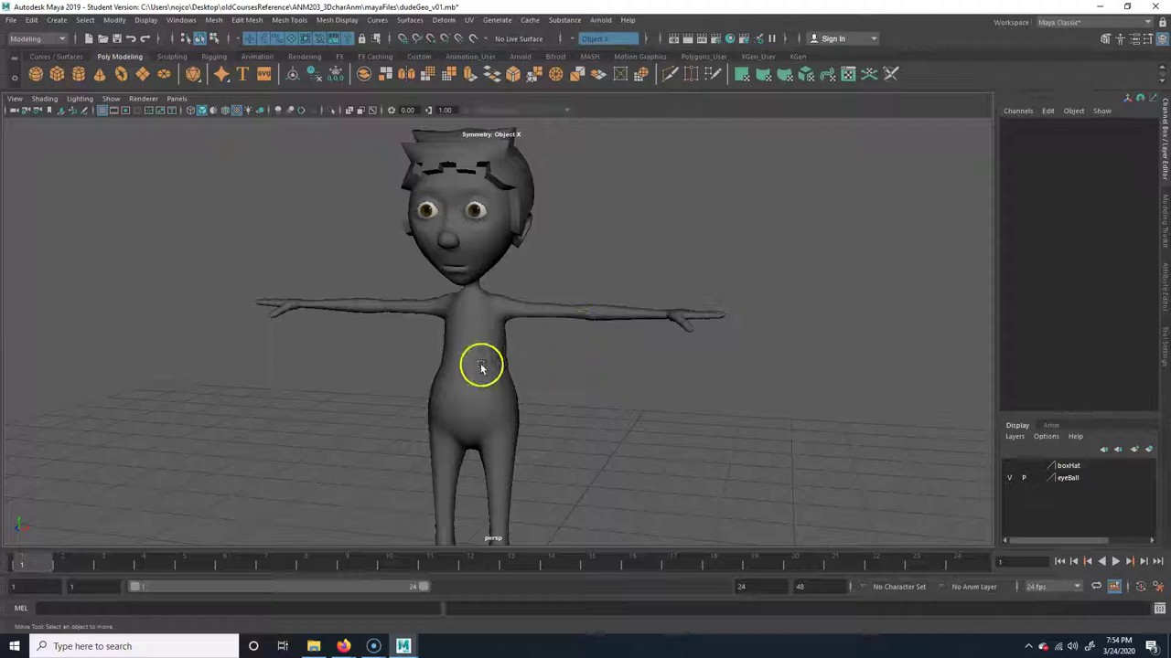
left_click(480, 334)
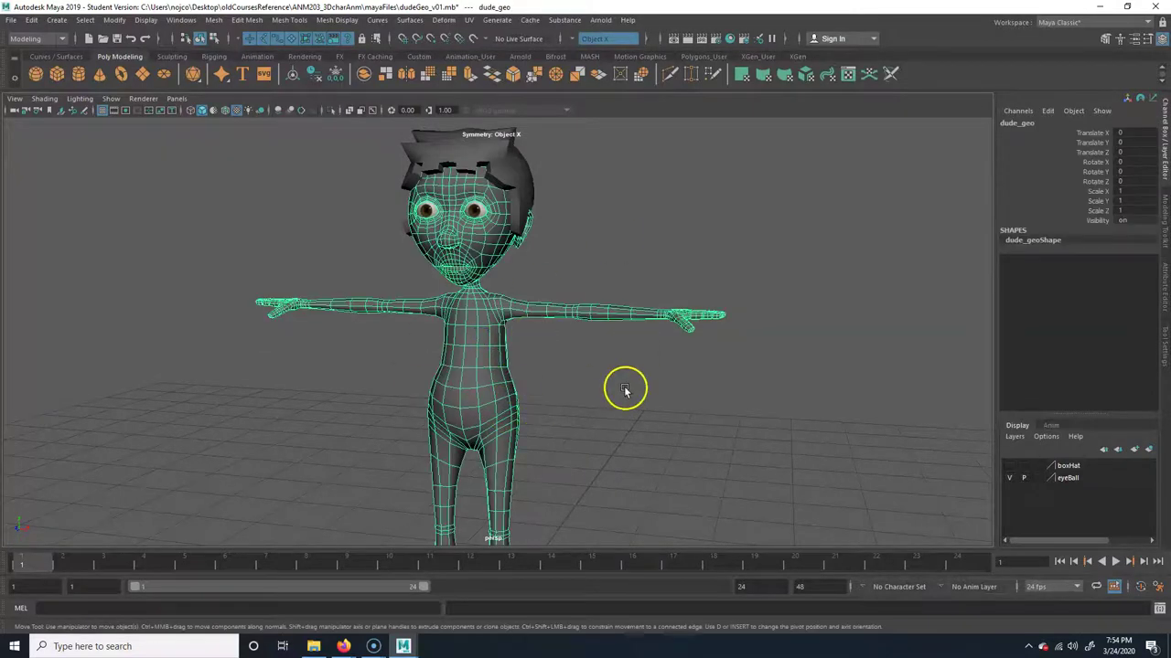
right_click_drag(624, 390, 461, 400, "alt")
middle_click_drag(461, 400, 467, 368, "alt")
right_click_drag(411, 391, 559, 374, "alt")
middle_click_drag(559, 374, 579, 446, "alt")
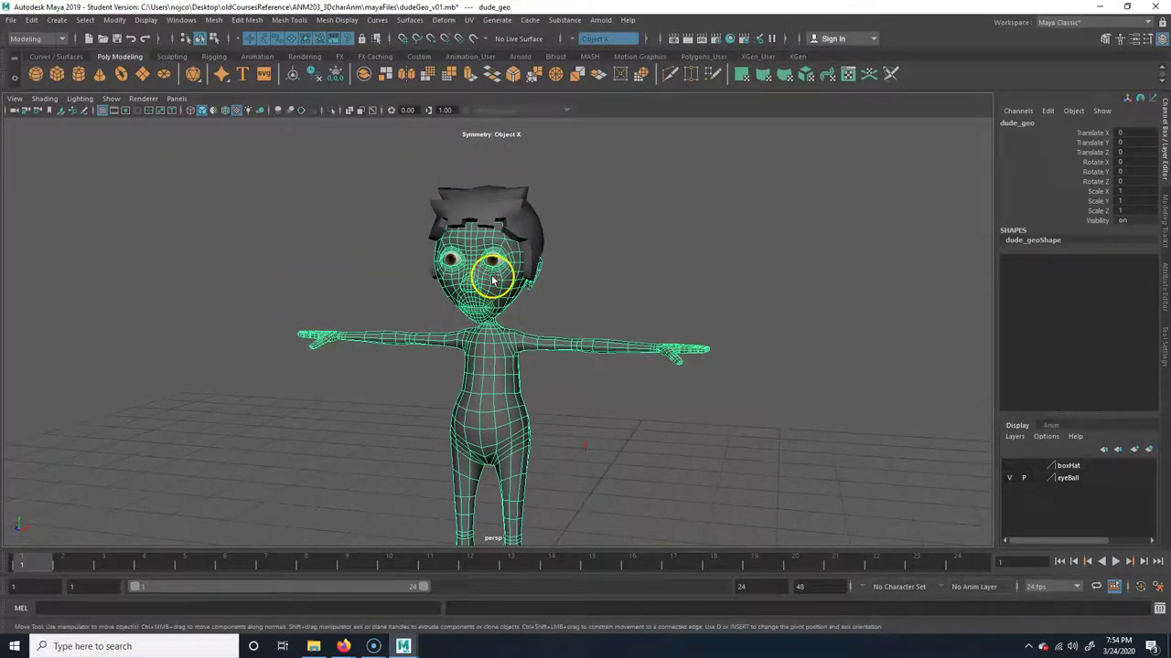
right_click_drag(419, 408, 573, 417, "alt")
middle_click_drag(572, 417, 585, 373, "alt")
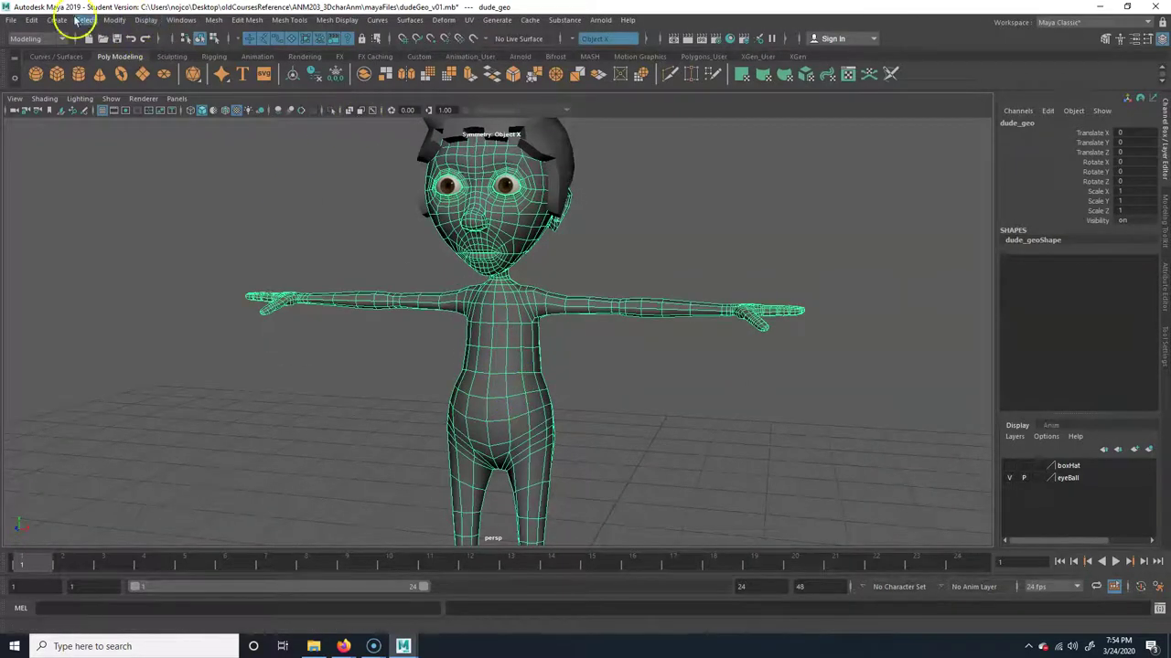
- Switch to the Rigging menu set and open the HumanIK character setup
left_click(52, 41)
left_click(36, 67)
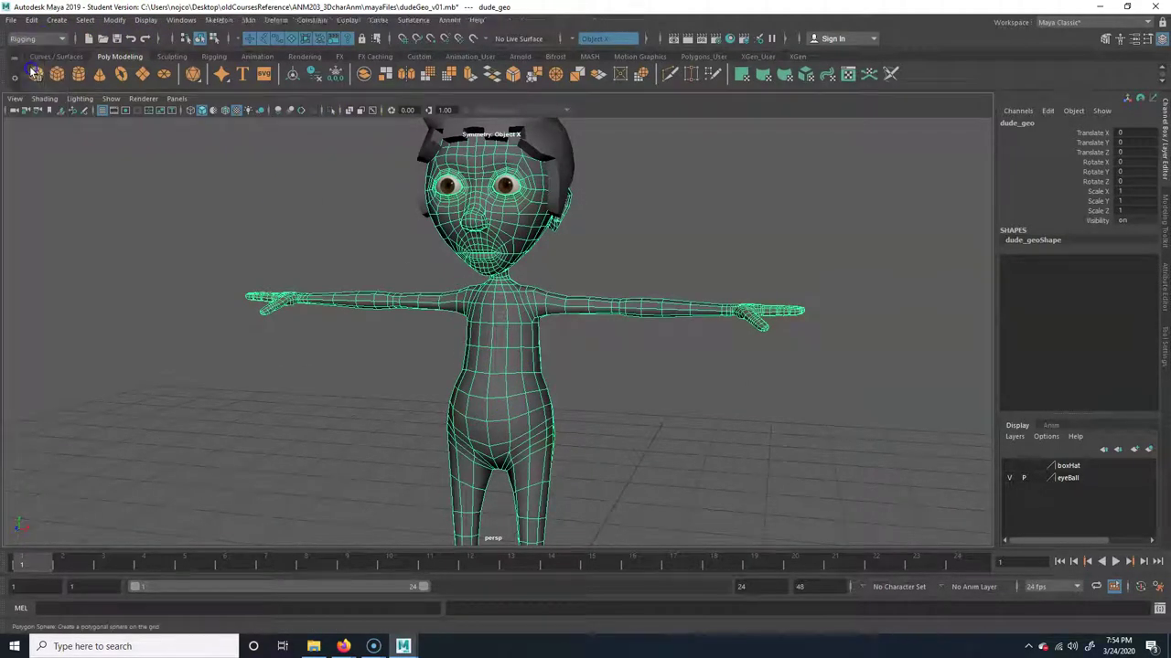
left_click(222, 20)
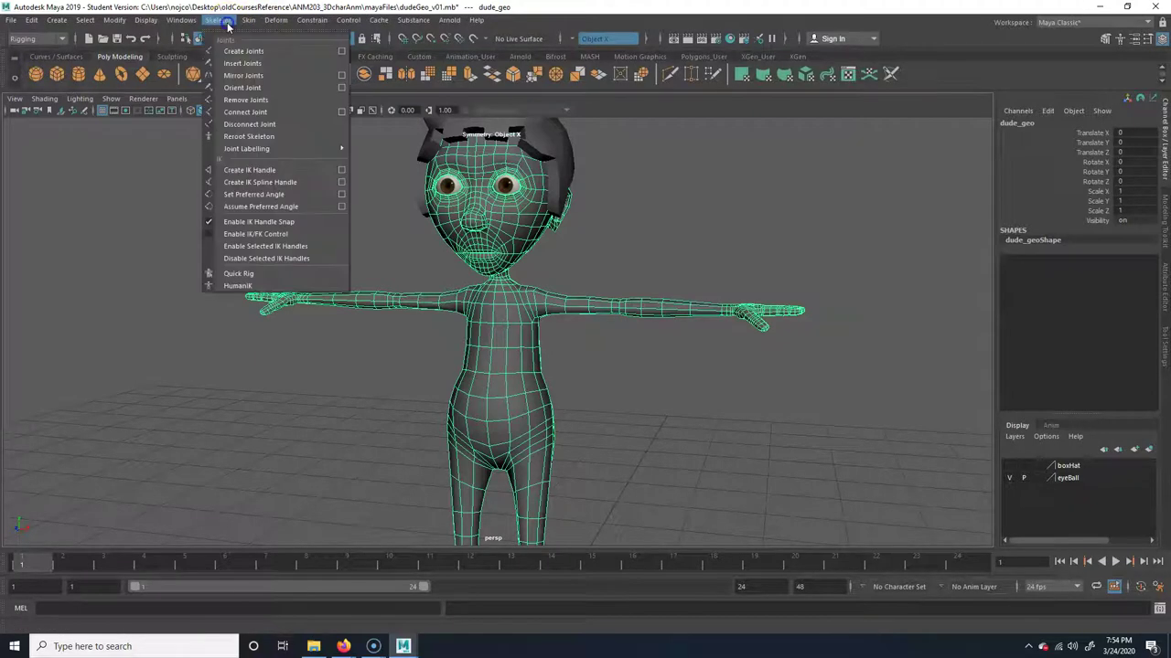
left_click(239, 286)
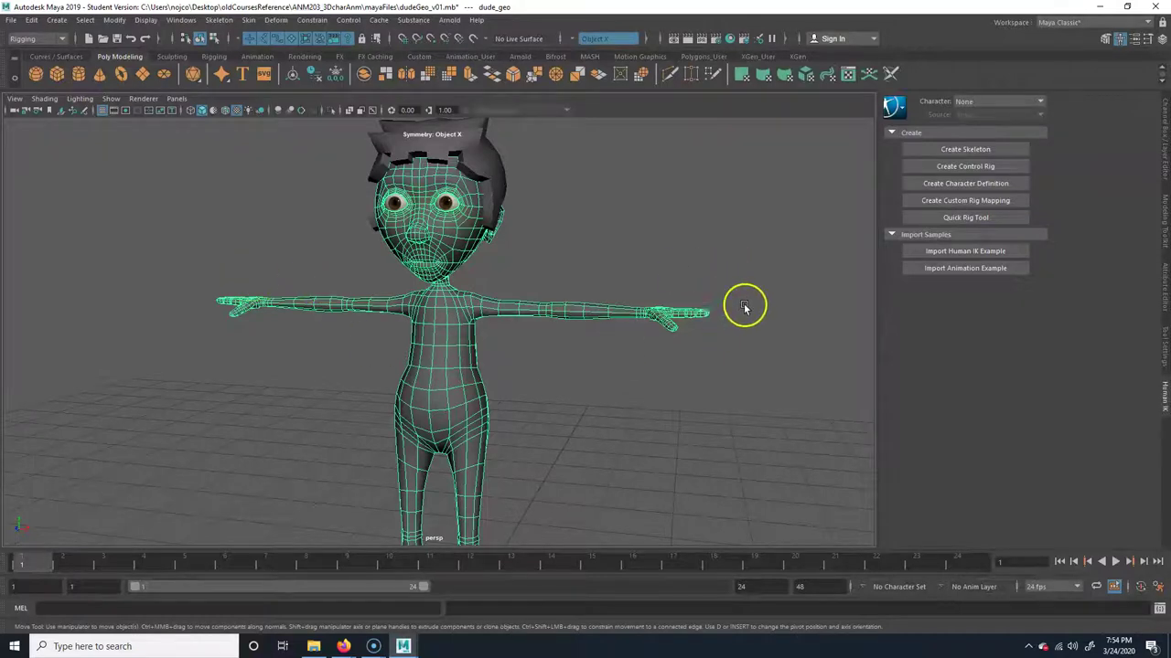
- Create a new HumanIK skeleton for the character with the default bone settings
left_click_drag(713, 405, 695, 416, "alt")
left_click_drag(628, 374, 551, 357, "alt")
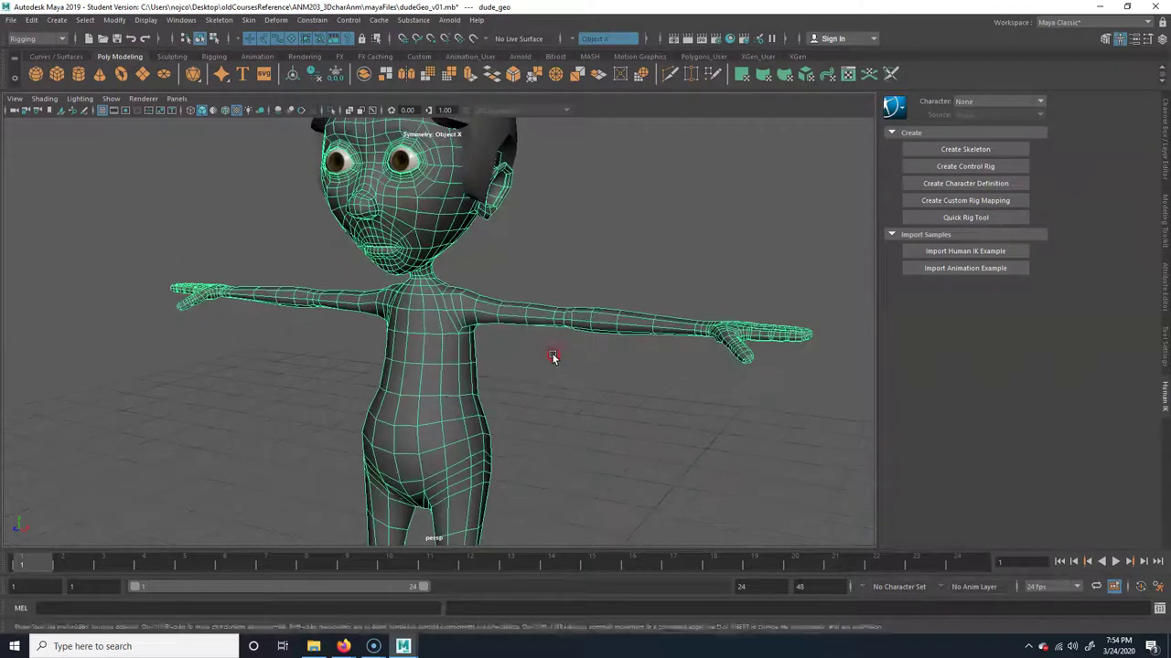
left_click(977, 150)
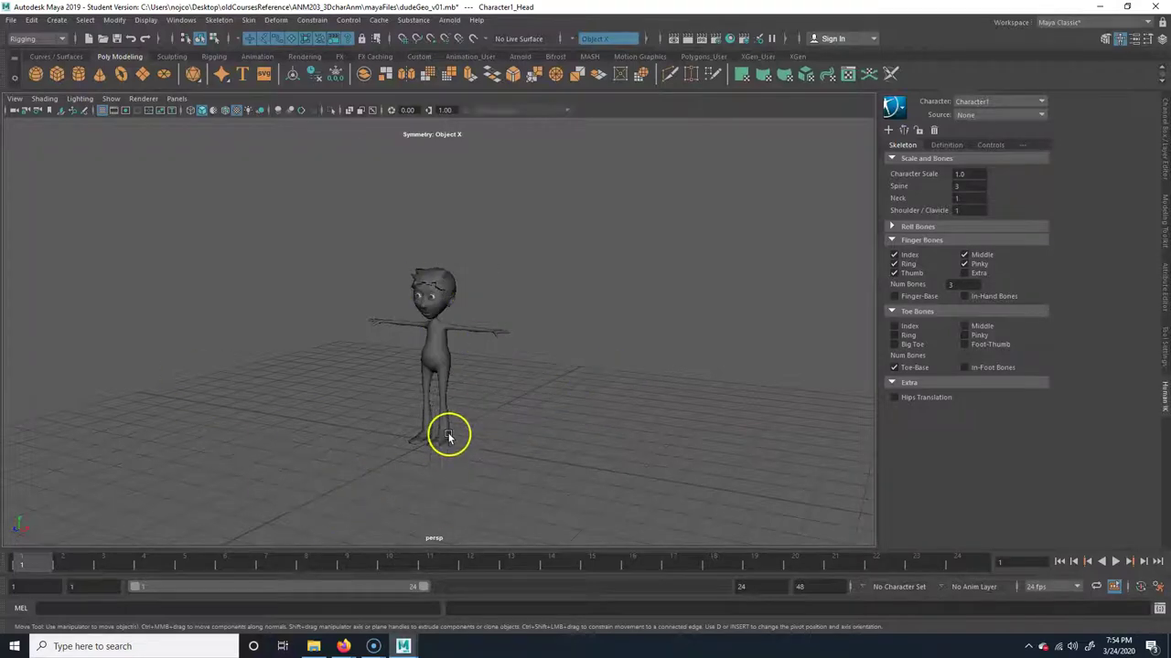
left_click_drag(449, 504, 542, 511, "alt")
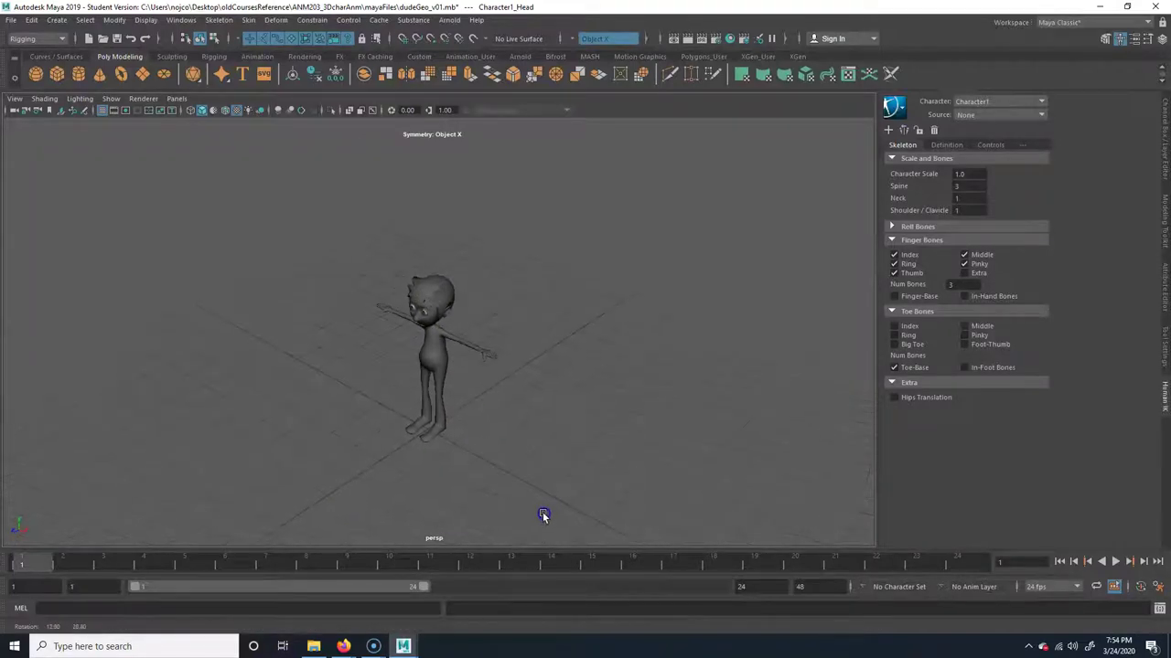
right_click_drag(542, 511, 240, 391, "alt")
right_click_drag(446, 366, 170, 381, "alt")
right_click_drag(394, 337, 680, 345, "alt")
middle_click_drag(470, 301, 469, 426, "alt")
left_click_drag(468, 425, 333, 432, "alt")
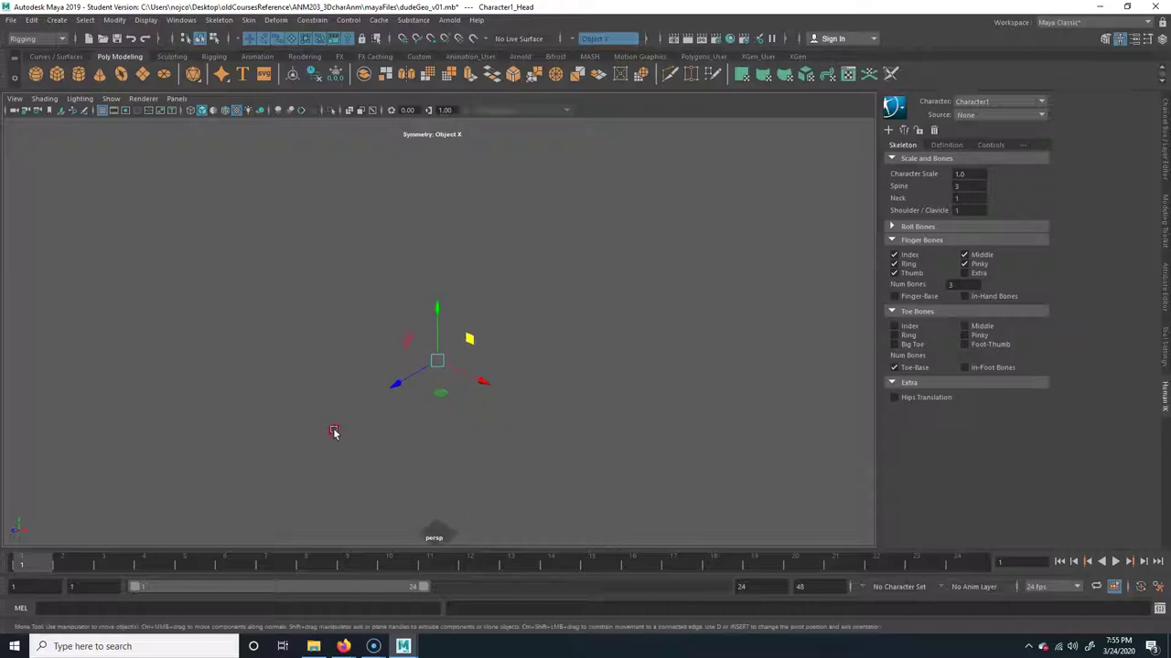
- Set the viewport to show all object types, including joints
left_click(105, 99)
left_click(131, 136)
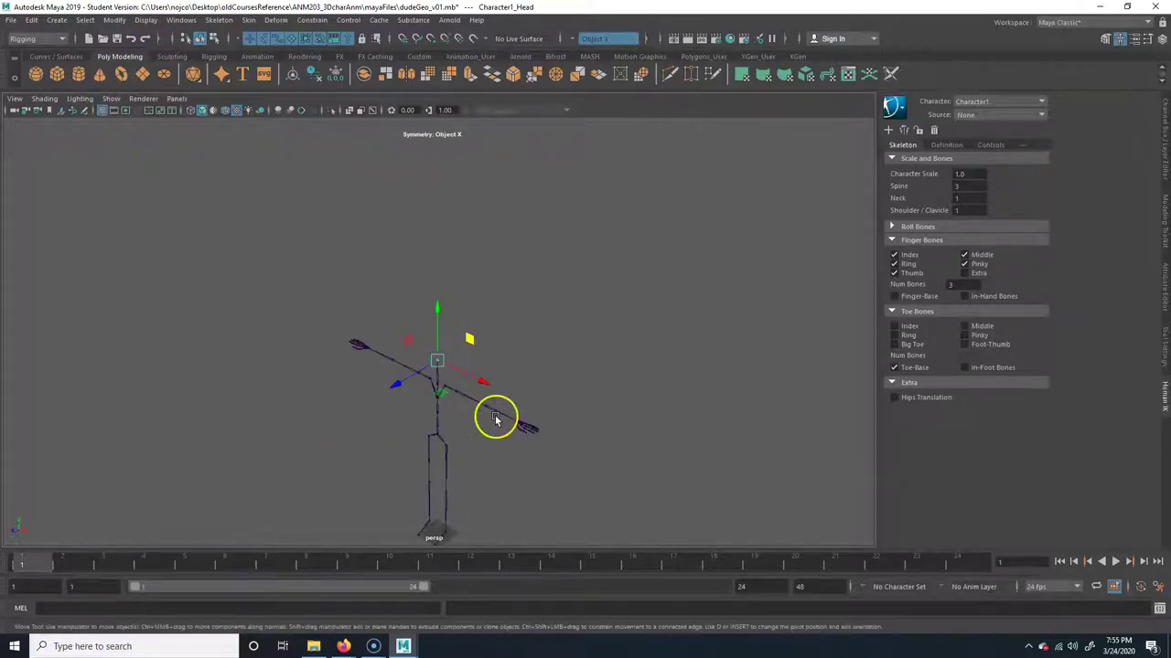
left_click_drag(367, 405, 381, 344, "alt")
- Select the skeleton's root reference joint on the ground between the character's feet
left_click(392, 315)
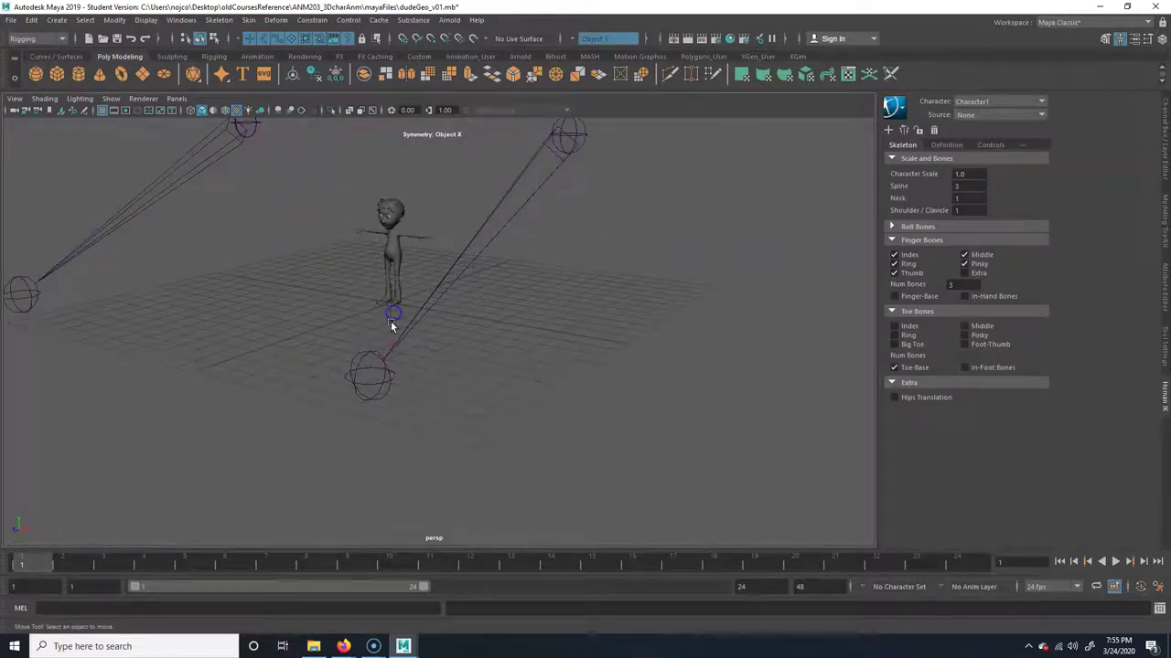
left_click(390, 314)
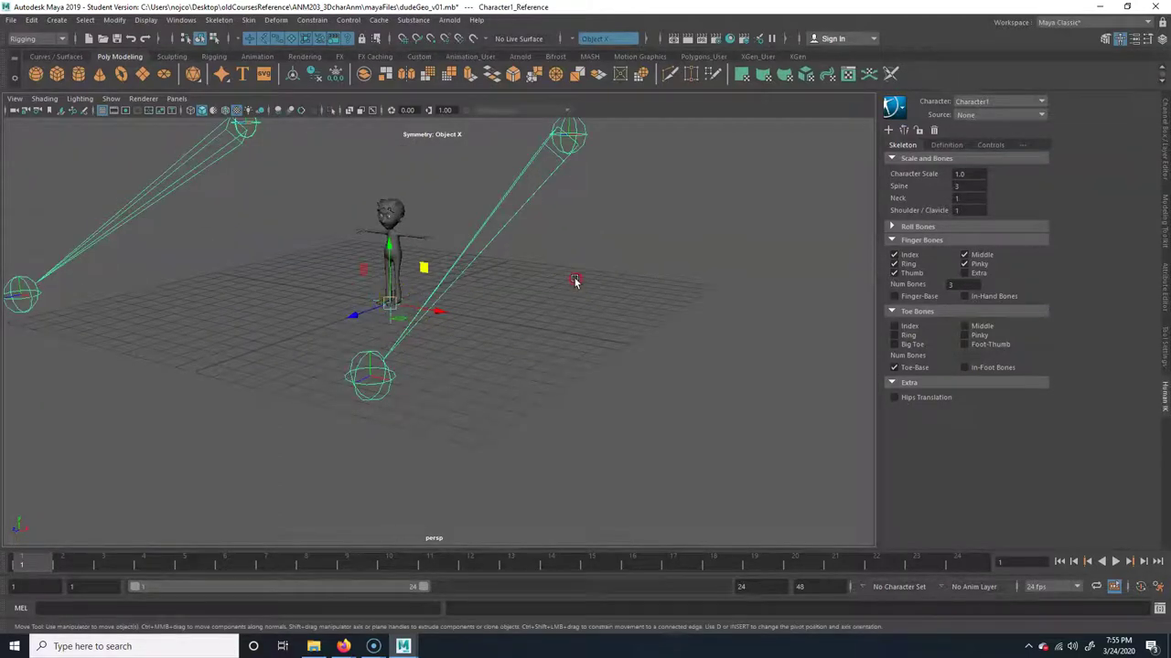
right_click_drag(575, 280, 74, 310, "alt")
left_click_drag(383, 290, 419, 378, "alt")
left_click_drag(460, 170, 466, 394, "alt")
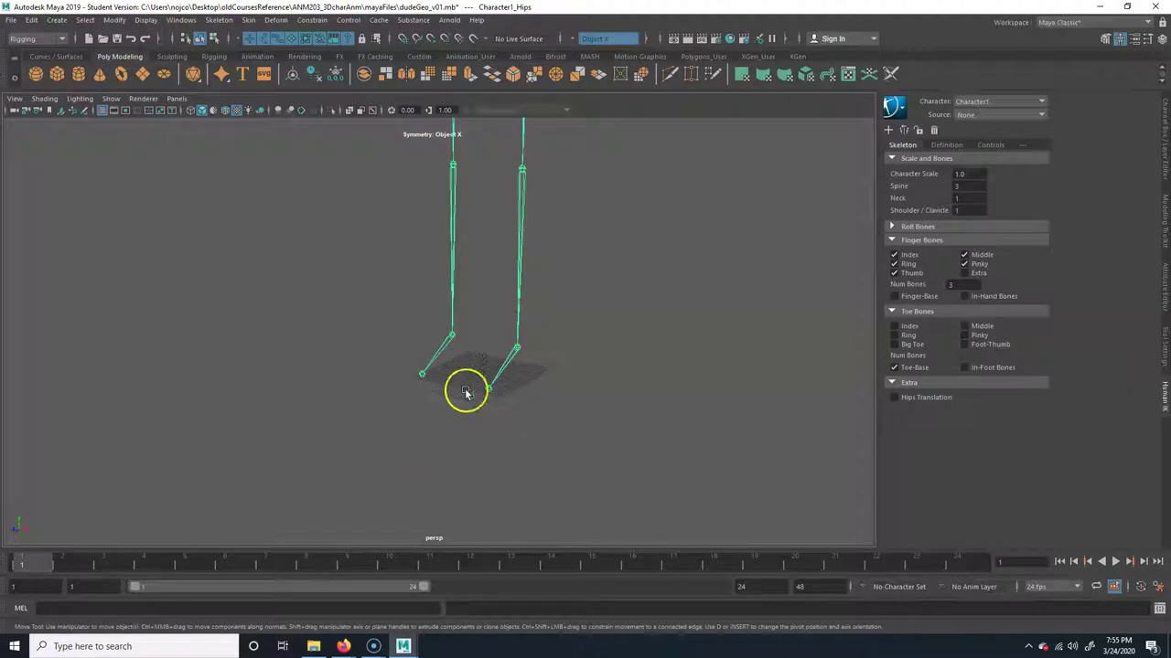
left_click(484, 382)
left_click(471, 388)
left_click(483, 382)
left_click(484, 382)
- Scale the whole skeleton down uniformly from its reference joint until it is smaller than the character
right_click_drag(538, 391, 355, 384, "alt")
key("r")
left_click_drag(465, 357, 321, 293)
left_click_drag(466, 344, 356, 338)
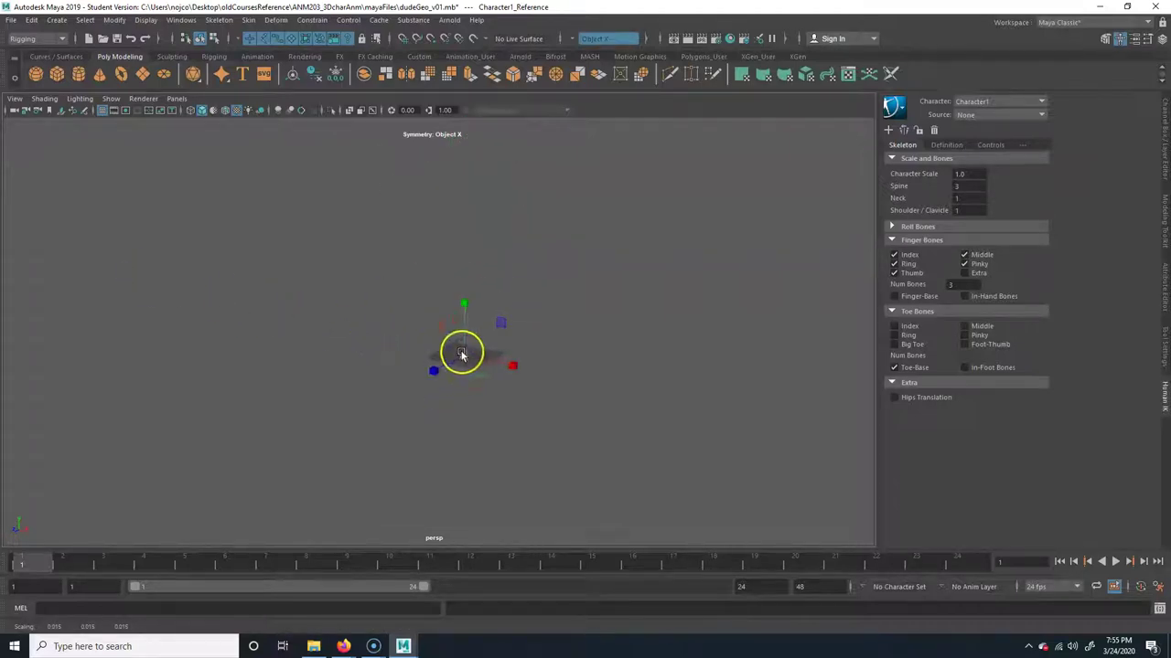
key("f")
scroll(482, 373, "down", 10)
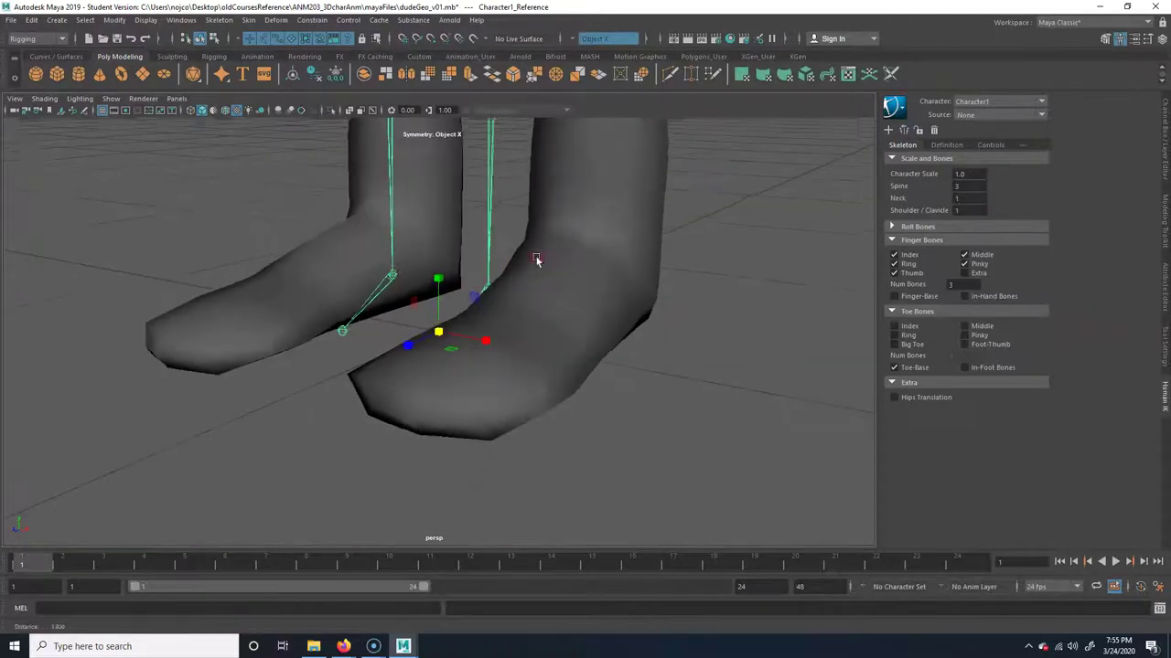
- Scale the skeleton up uniformly until its hips and arms roughly match the height of the character's
scroll(508, 293, "down", 8)
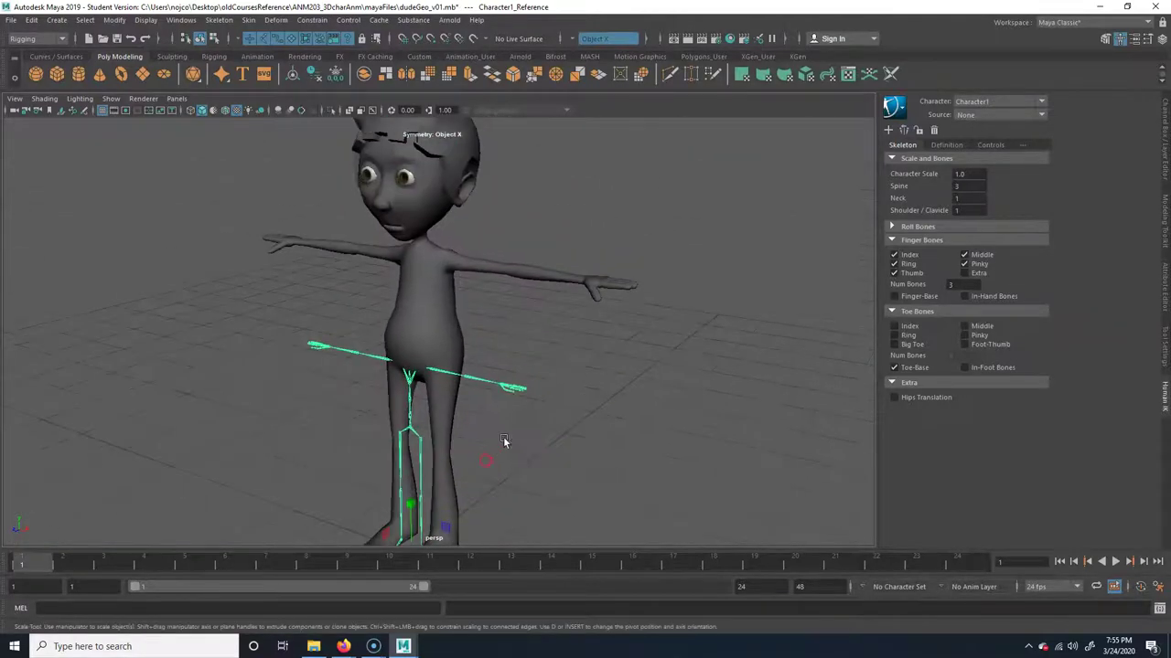
scroll(471, 492, "down", 2)
middle_click_drag(471, 494, 467, 479, "alt")
left_click_drag(416, 502, 484, 463)
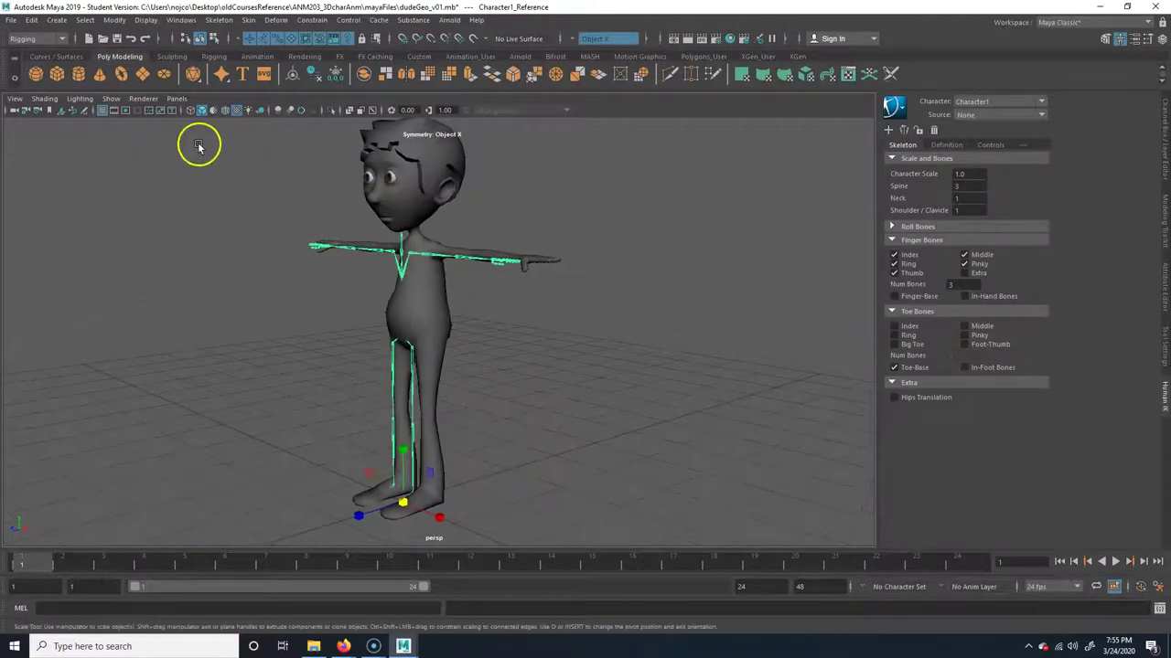
- Turn on X-Ray Joints so the skeleton displays through the character mesh
left_click_drag(438, 356, 313, 141, "alt")
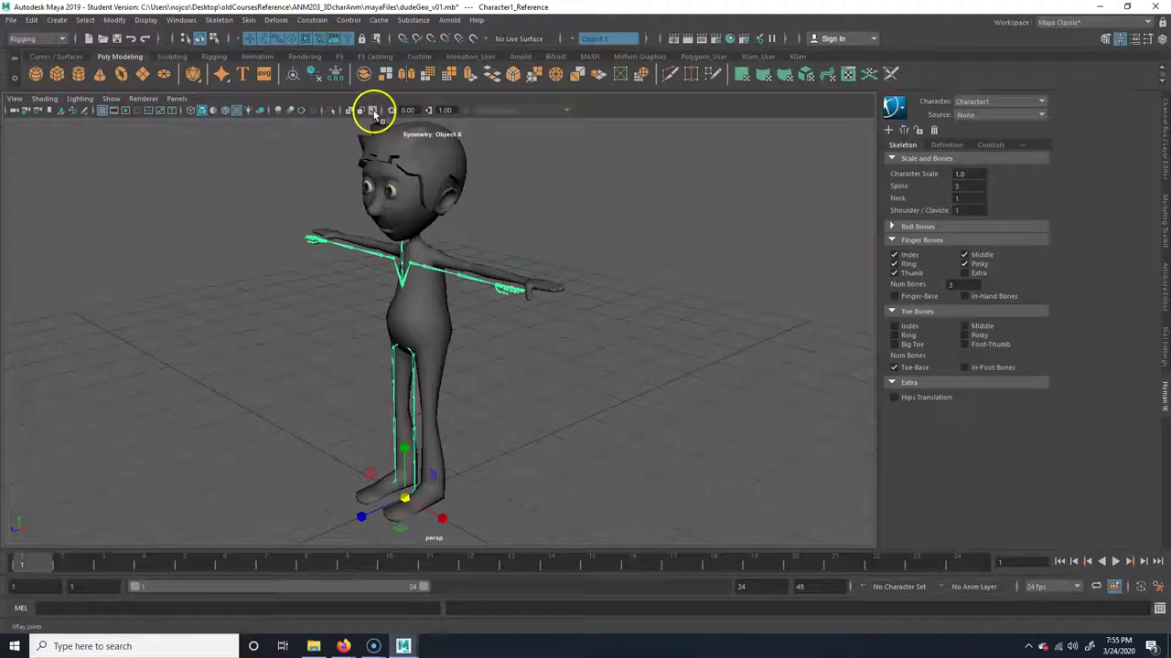
left_click(44, 98)
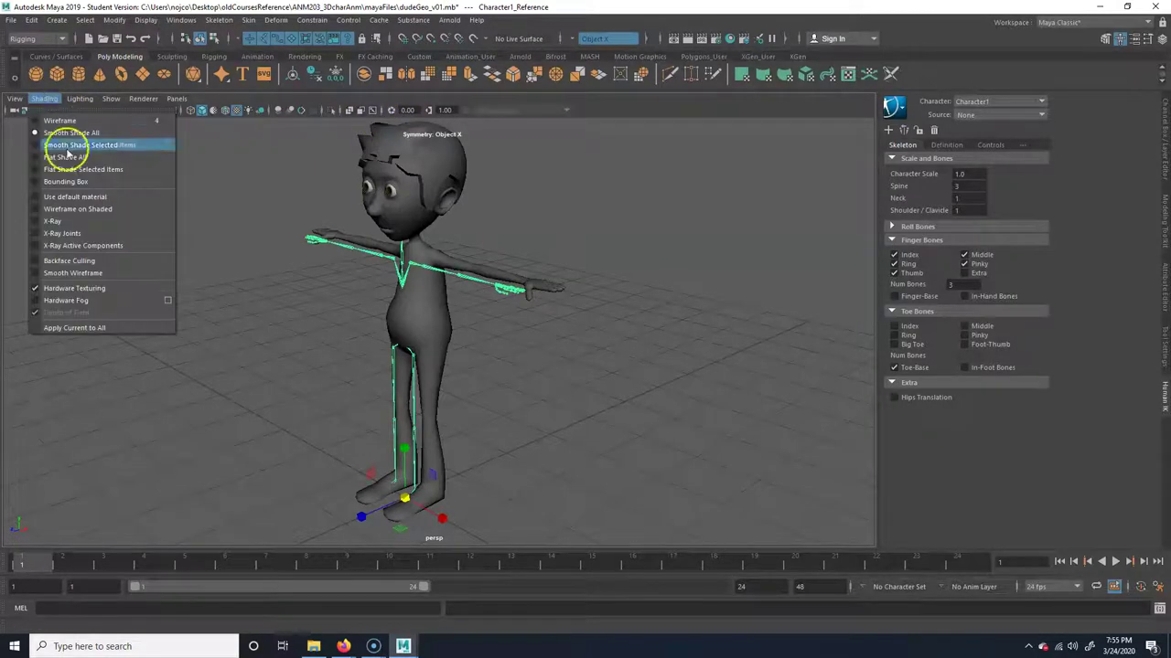
left_click(76, 234)
mouse_move(280, 324)
left_mouse_down("alt")
mouse_move(388, 349)
mouse_move(249, 339)
mouse_move(295, 366)
mouse_move(260, 358)
mouse_move(428, 407)
mouse_move(425, 529)
mouse_move(419, 512)
mouse_move(434, 514)
left_mouse_up("alt")
left_click_drag(479, 422, 467, 392, "alt")
left_click_drag(449, 334, 494, 325, "alt")
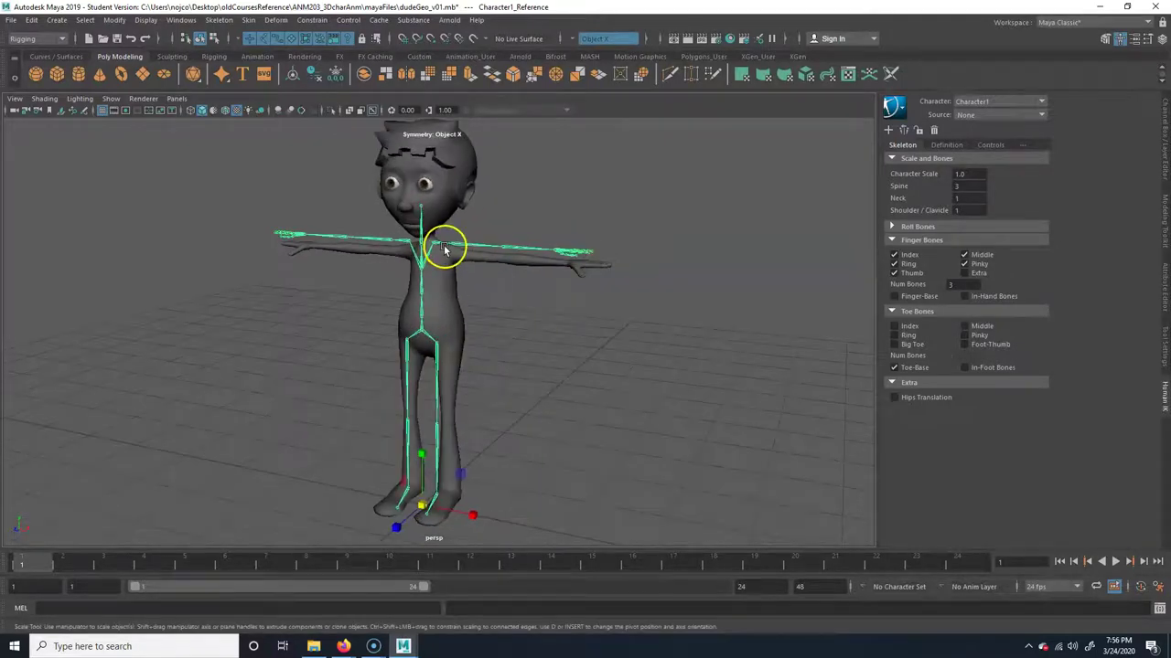
- Fine-tune the skeleton's uniform scale and move it along Z to line up with the character's body
left_click_drag(444, 250, 483, 478, "alt")
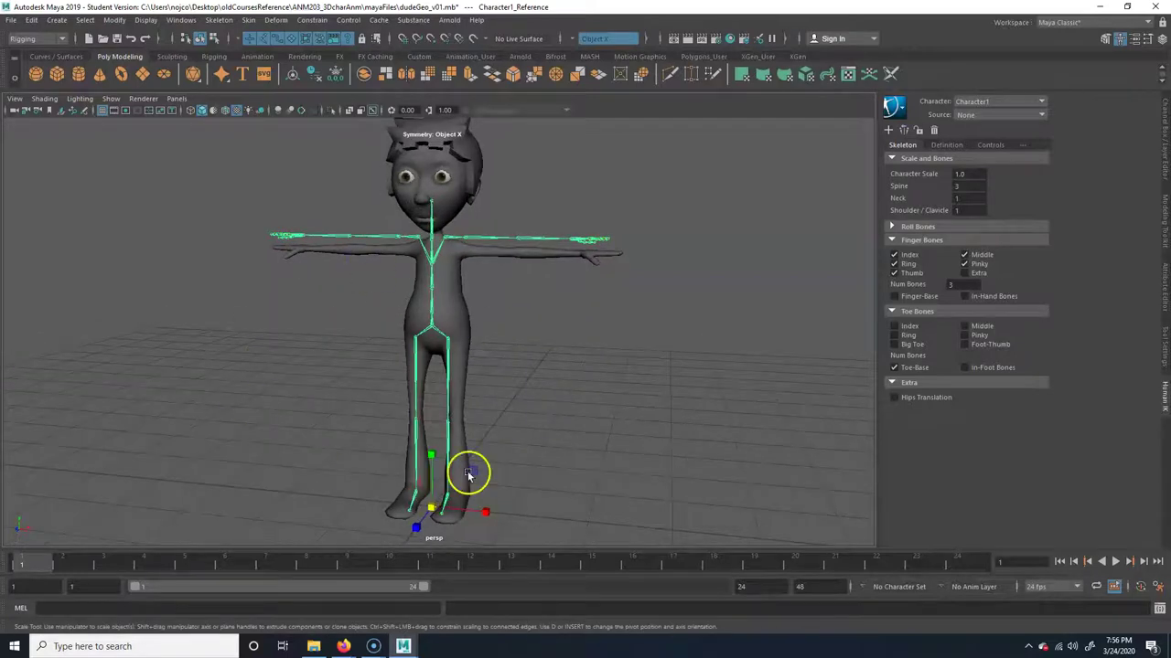
scroll(438, 330, "up", 2)
left_click_drag(470, 353, 449, 397, "alt")
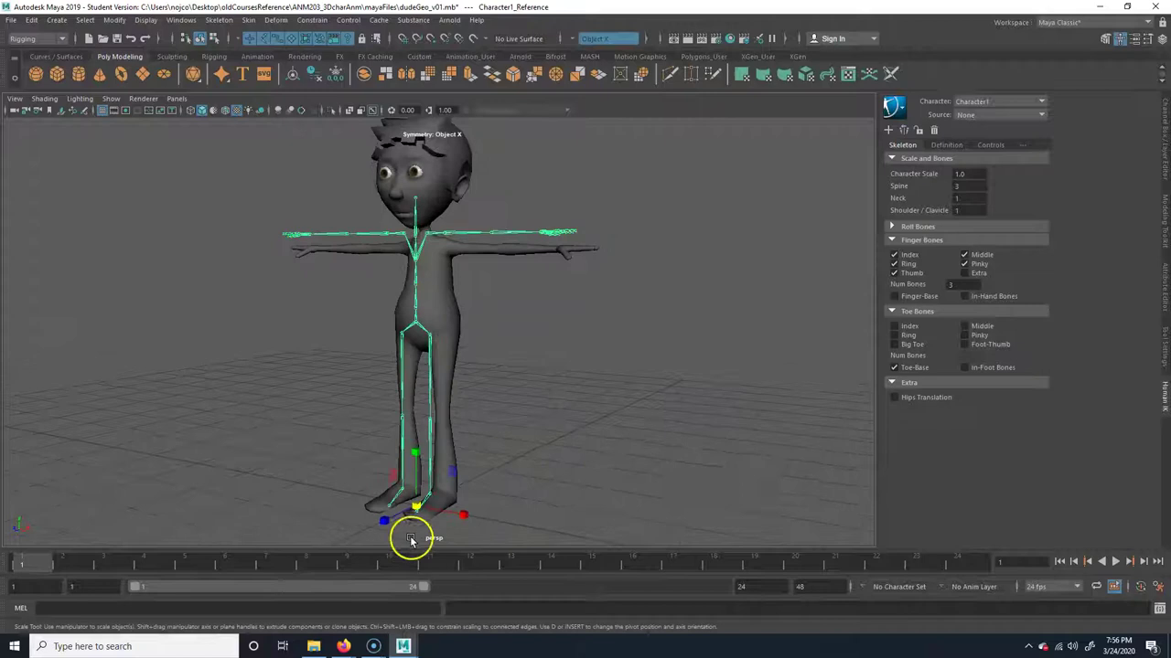
left_click_drag(417, 506, 368, 467)
key("w")
left_click_drag(427, 500, 399, 486, "alt")
left_click_drag(328, 499, 462, 397)
right_click_drag(319, 403, 306, 369, "alt")
left_click_drag(388, 367, 368, 363, "alt")
left_click_drag(340, 289, 459, 339, "alt")
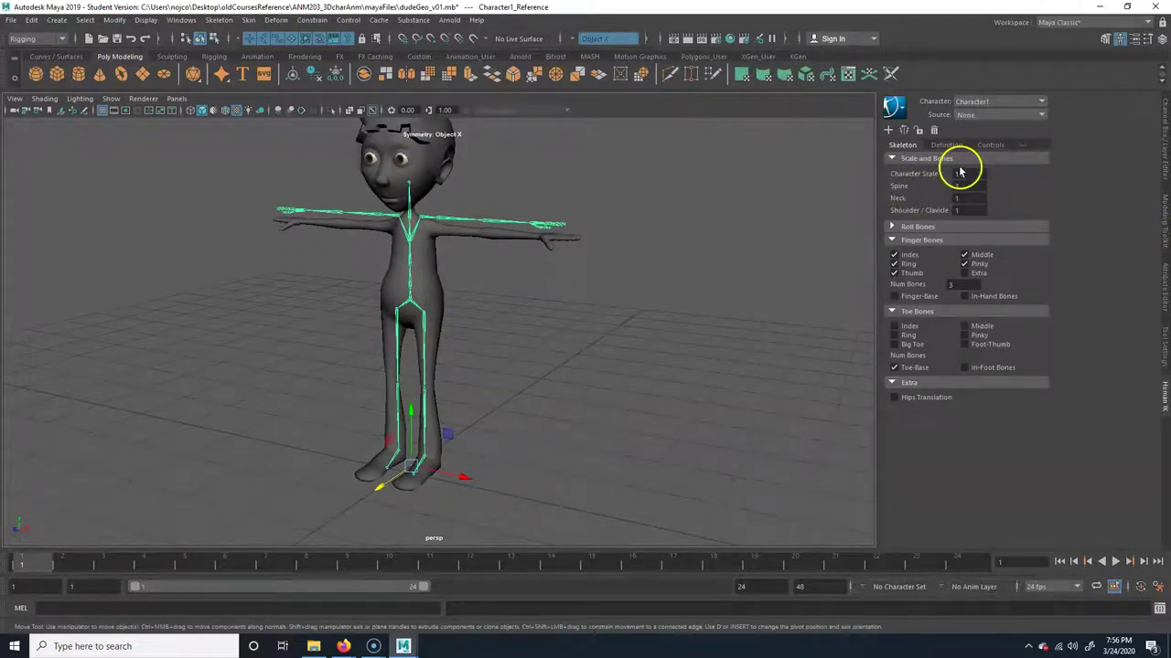
- Try the finger bone options by disabling the ring finger bones and enabling them again
left_click_drag(601, 301, 543, 330, "alt")
right_click_drag(544, 329, 596, 361, "alt")
left_click_drag(596, 360, 556, 364, "alt")
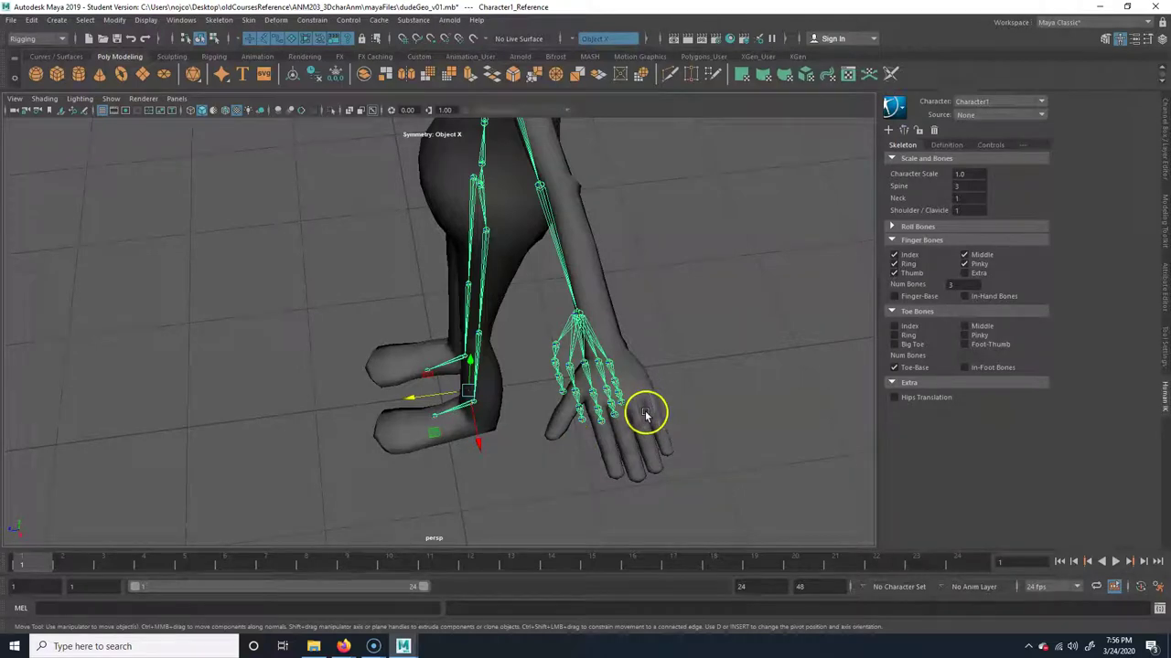
left_click(964, 254)
left_click(964, 263)
left_click(910, 275)
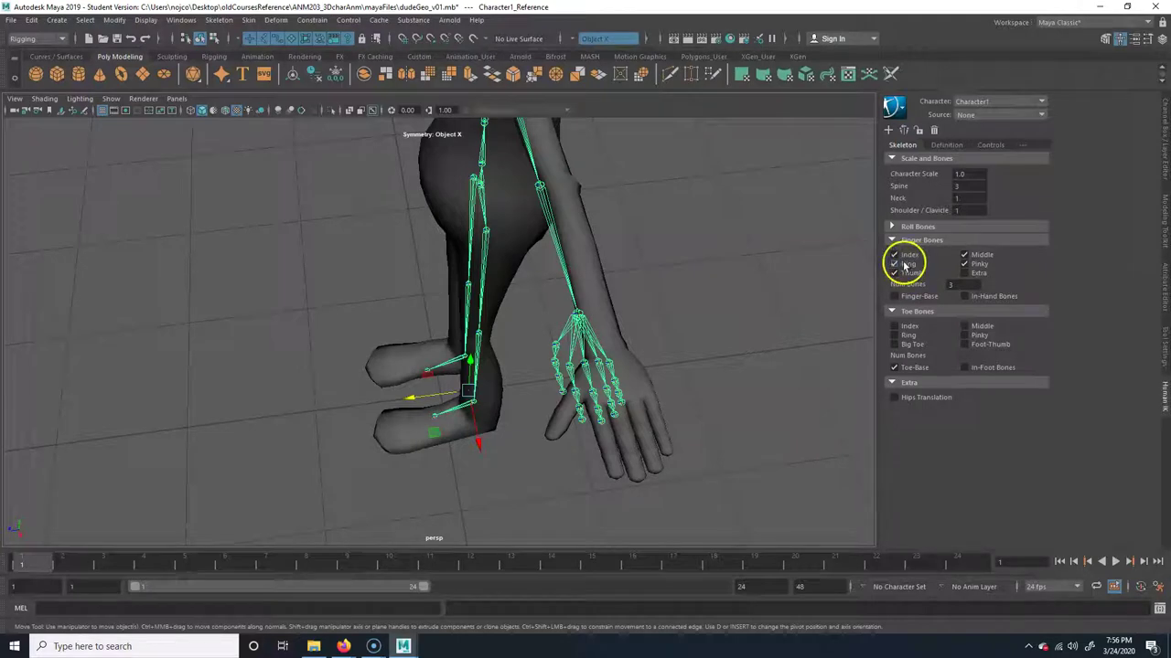
left_click(895, 273)
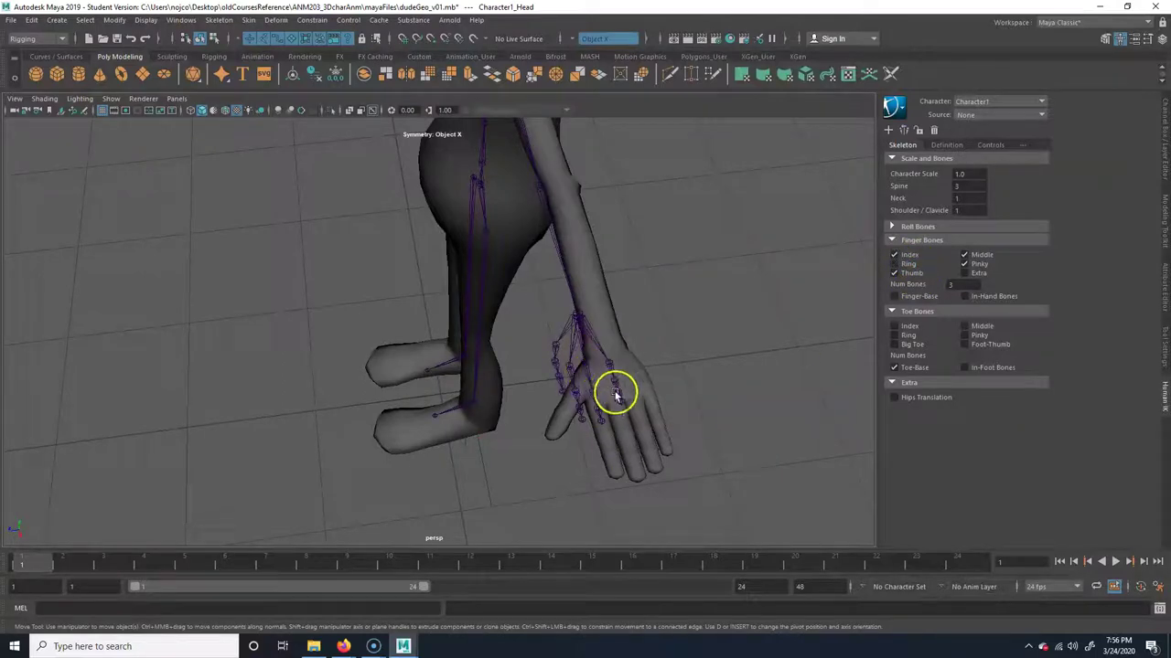
left_click(905, 265)
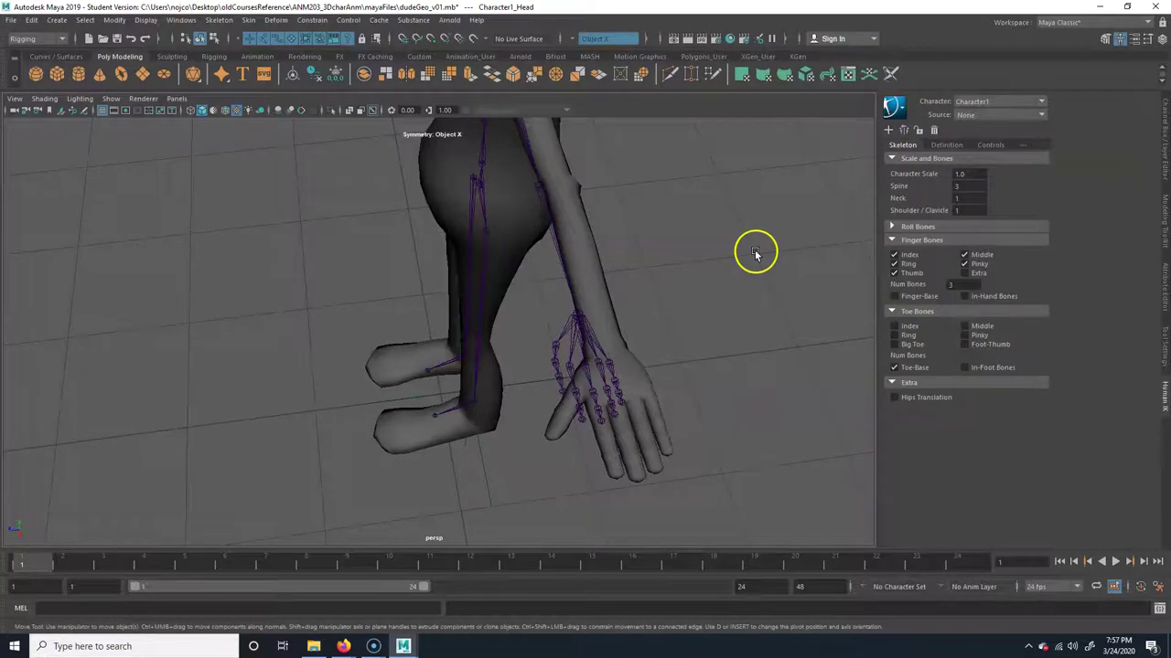
left_click_drag(755, 254, 604, 228, "alt")
right_click_drag(603, 228, 444, 248, "alt")
middle_click_drag(445, 248, 478, 279, "alt")
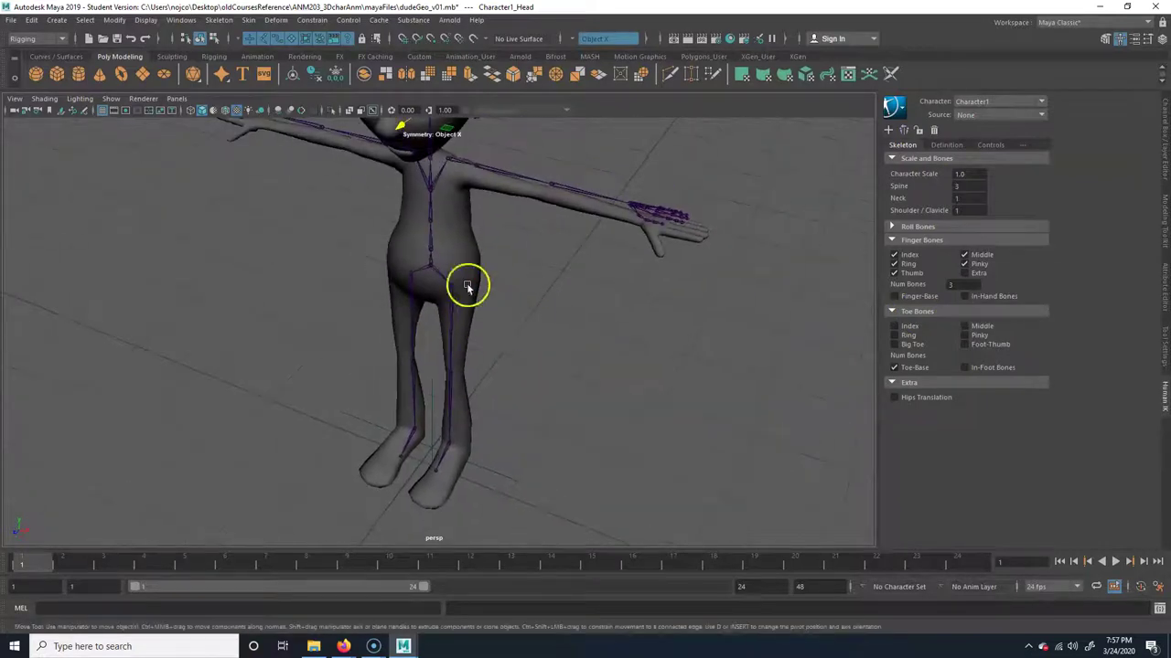
left_click_drag(460, 235, 470, 226, "alt")
middle_click_drag(452, 183, 440, 255, "alt")
left_click_drag(595, 366, 598, 351, "alt")
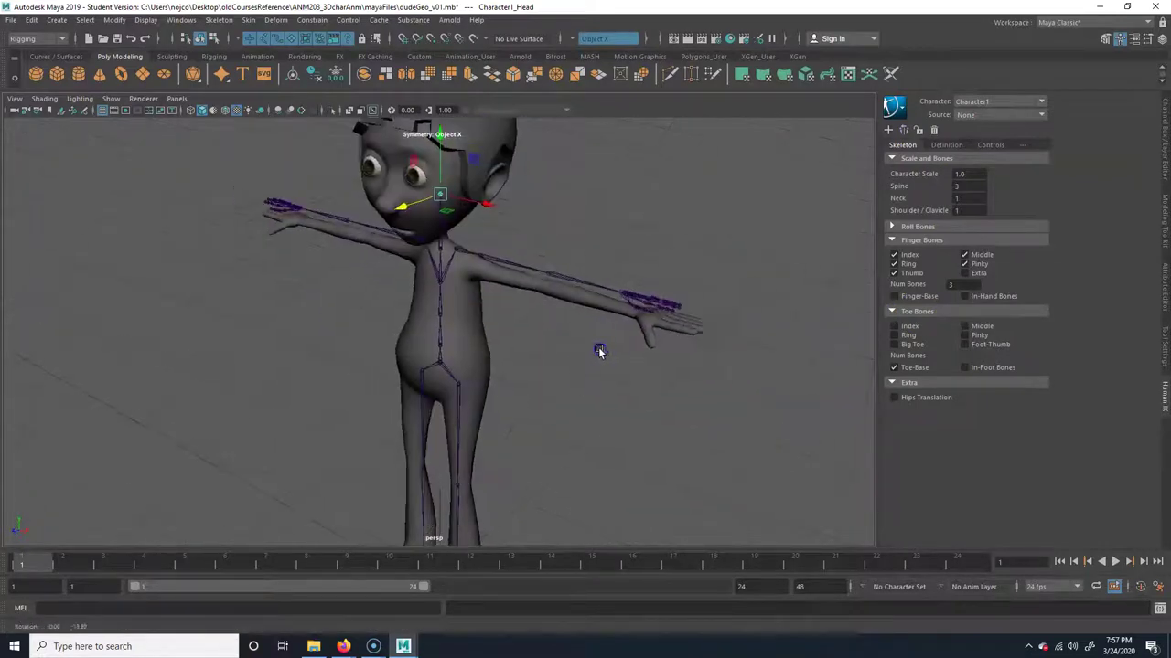
- Open the character's HumanIK definition and check its validation status
left_click(951, 144)
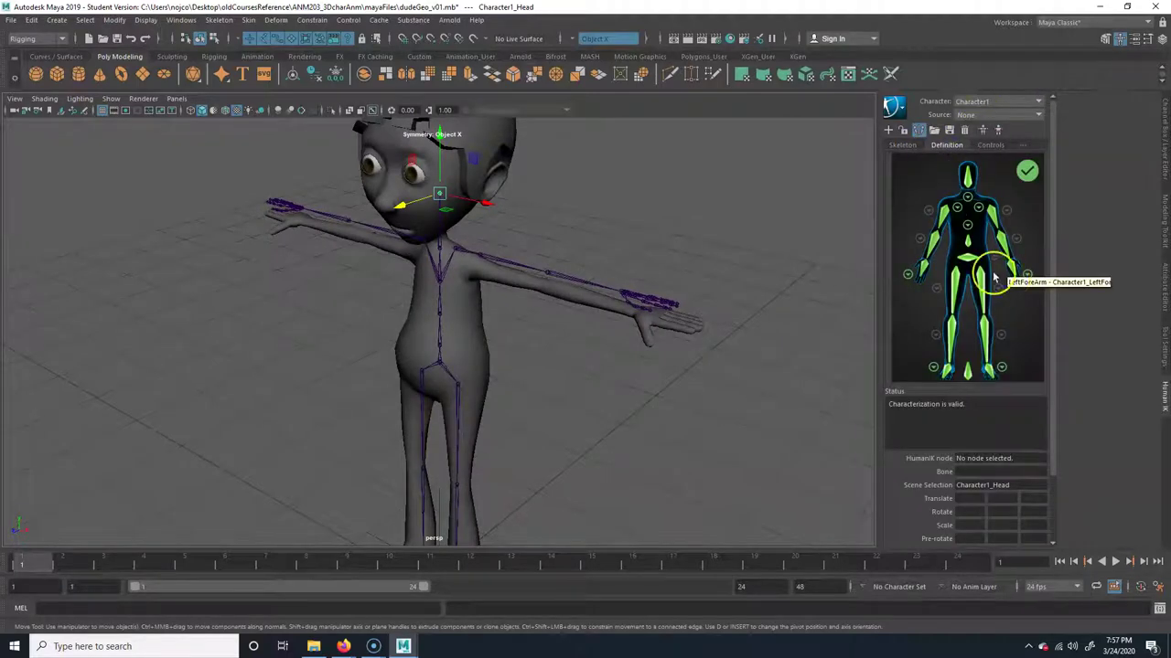
left_click_drag(516, 548, 760, 326, "alt")
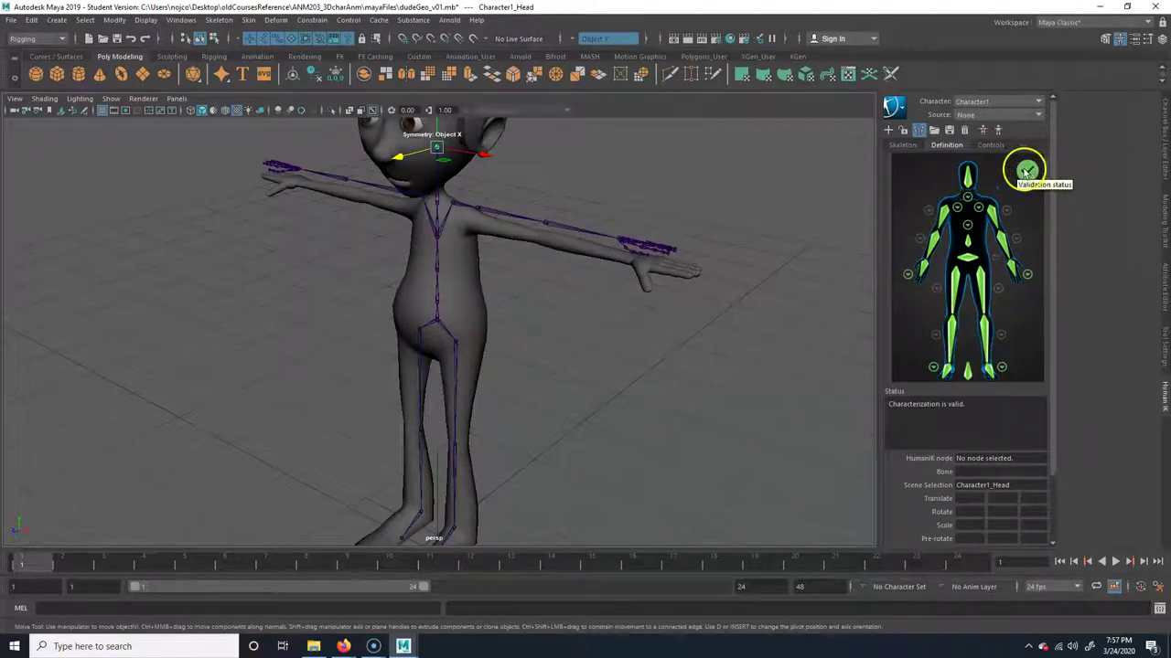
- Test the validation by rotating the left upper leg joint and moving it away from the hips, undoing each change
left_click(457, 375)
key("e")
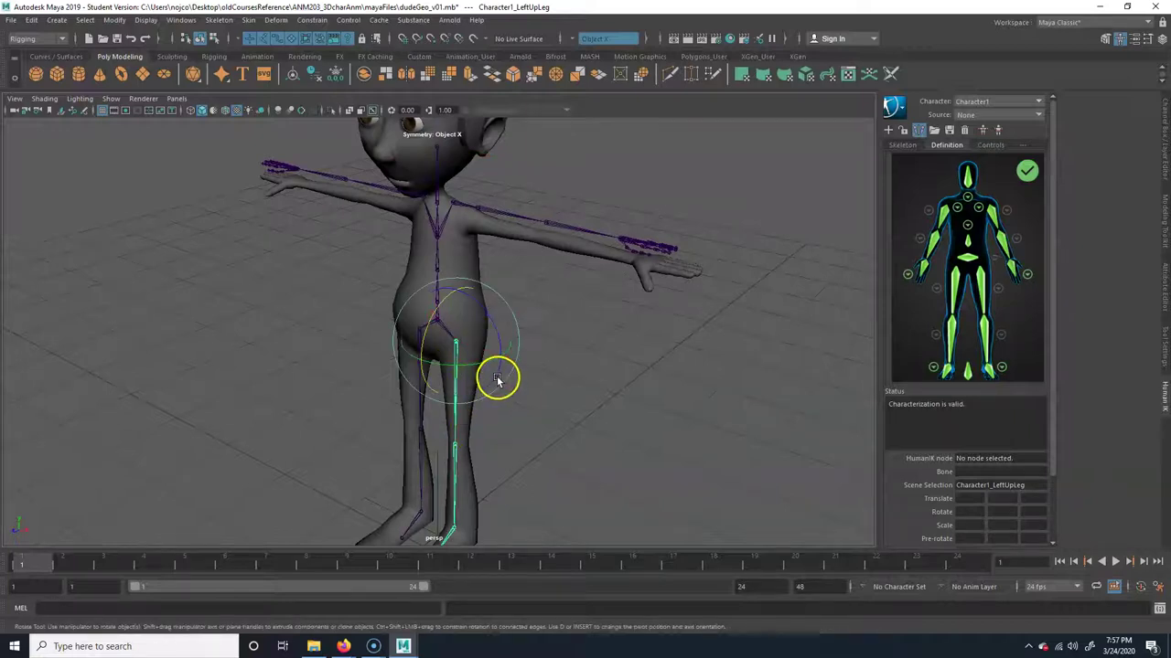
left_click_drag(499, 348, 586, 375)
left_click_drag(531, 408, 559, 407, "alt")
key("ctrl+z")
key("w")
left_click_drag(470, 368, 619, 313)
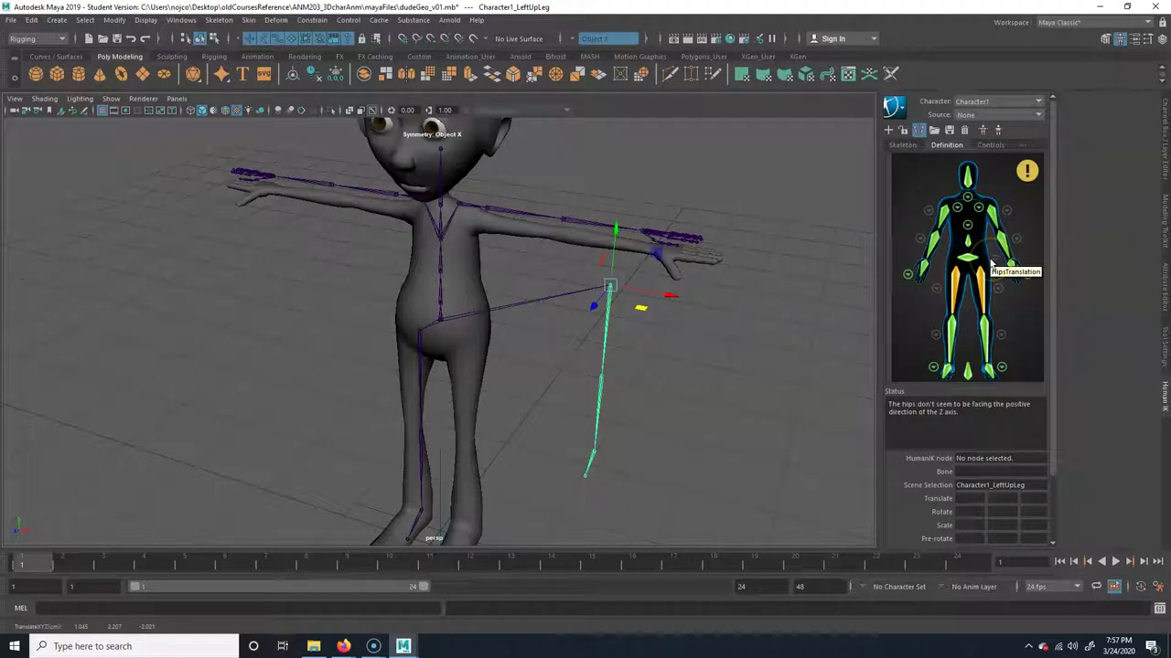
key("ctrl+z")
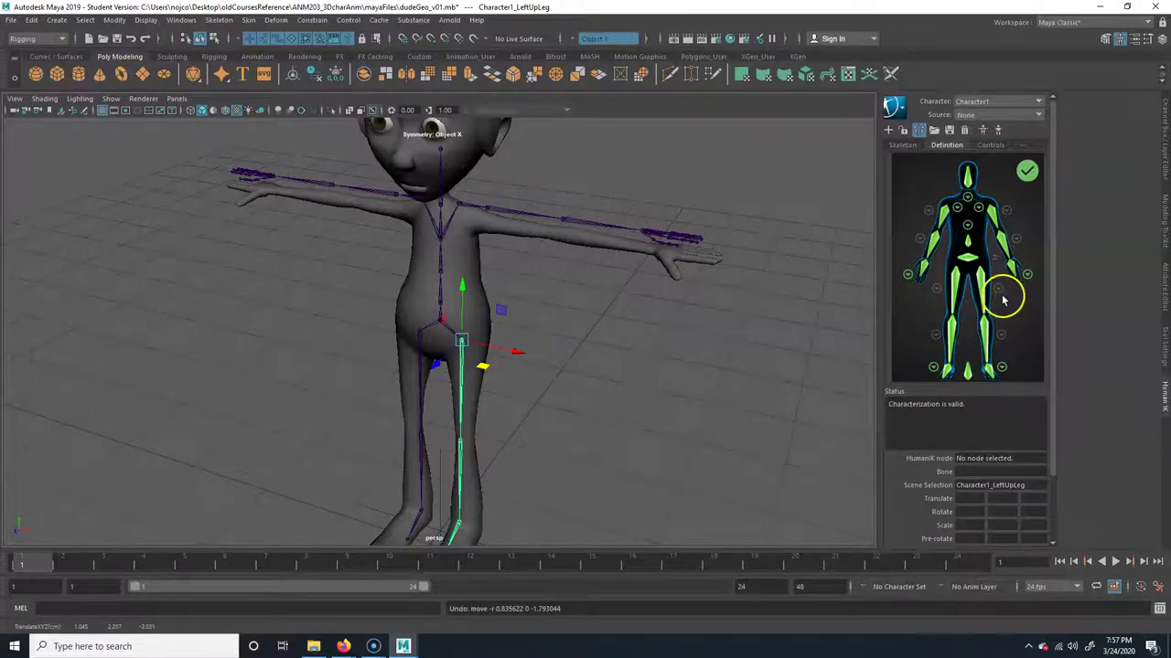
- Move the left upper leg joint slightly outward so it sits centrally in the thigh
left_click_drag(414, 414, 478, 433, "alt")
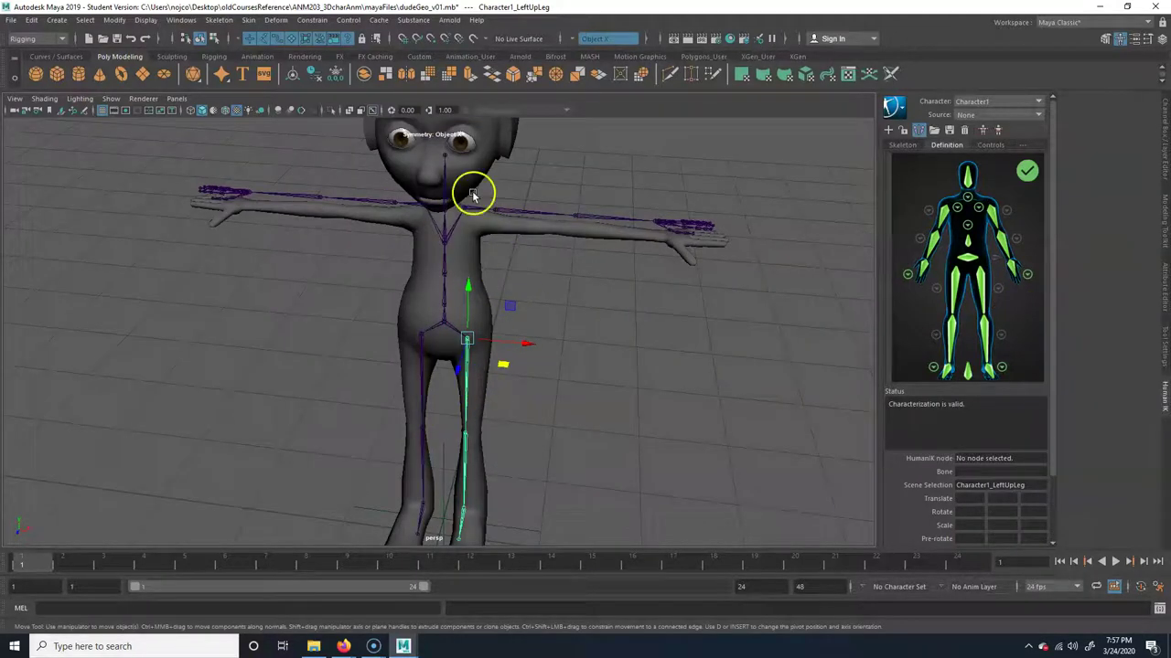
left_click_drag(467, 391, 538, 348, "alt")
left_click_drag(457, 215, 488, 339, "alt")
right_click_drag(488, 340, 566, 320, "alt")
left_click(555, 211)
left_click_drag(556, 224, 568, 225)
mouse_move(634, 316)
left_mouse_down("alt")
mouse_move(497, 335)
mouse_move(479, 318)
mouse_move(646, 327)
left_mouse_up("alt")
- Try rotating the left upper leg joint and undo the rotation
left_click(487, 213)
left_click_drag(516, 296, 509, 392, "alt")
scroll(539, 394, "down", 5)
scroll(526, 393, "up", 5)
left_click_drag(522, 241, 511, 188)
key("e")
key("ctrl+z")
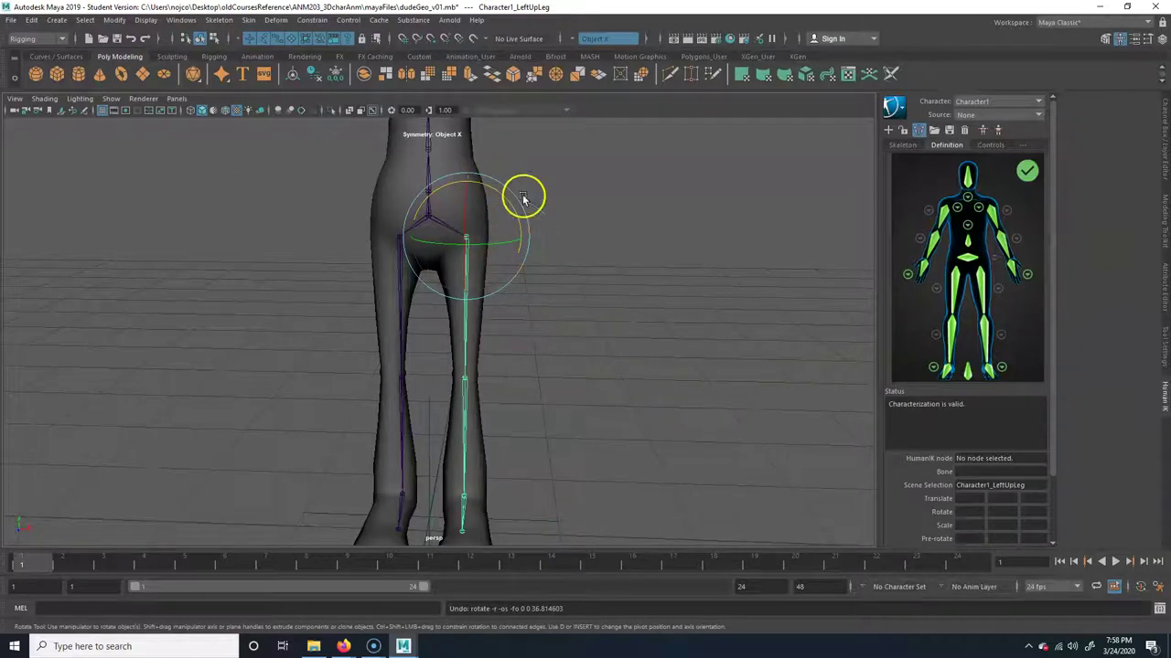
- Try moving the left knee joint sideways along X and undo the move
left_click_drag(455, 222, 504, 365, "alt")
left_click(508, 404)
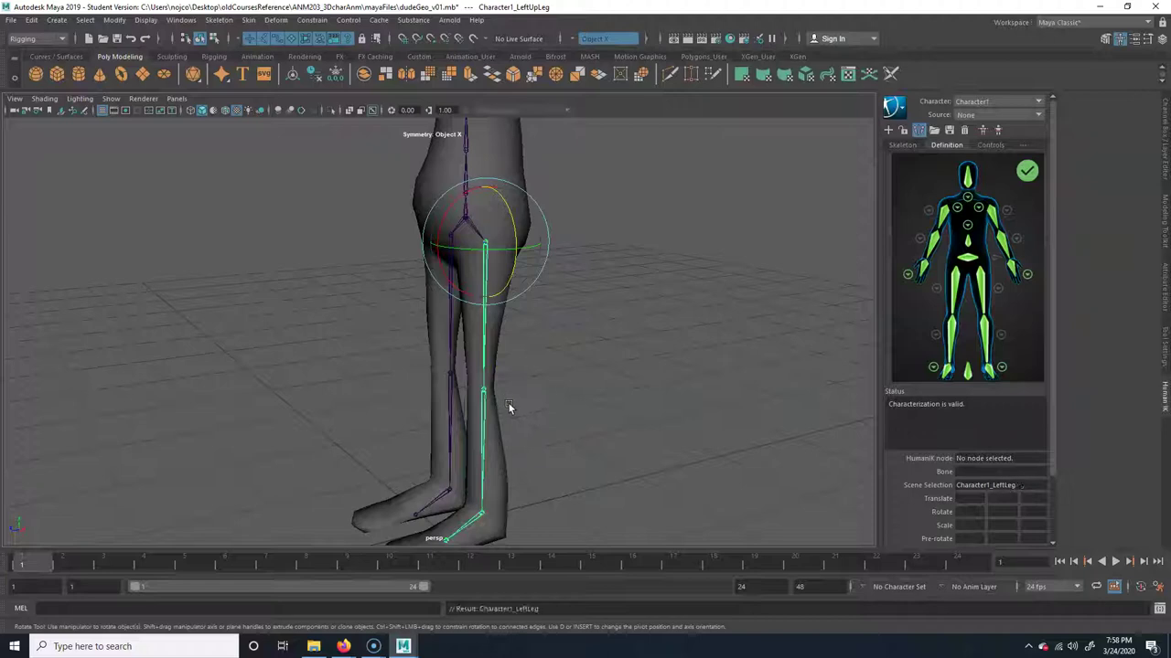
left_click_drag(510, 413, 488, 371, "alt")
key("w")
key("ctrl+z")
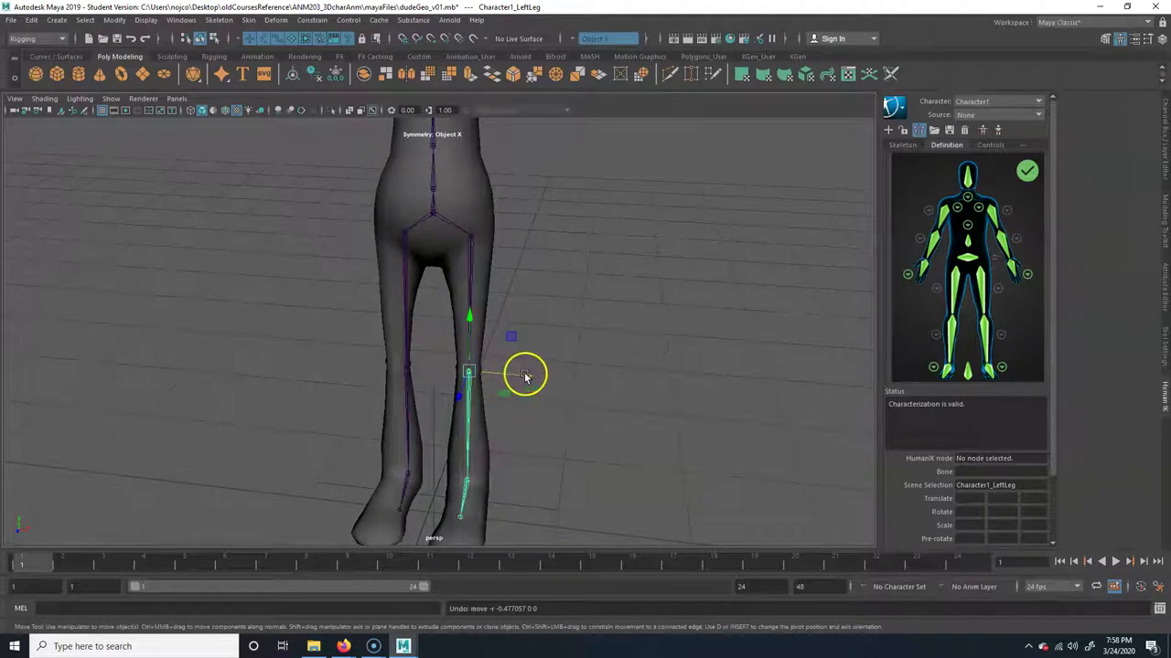
- Select the left knee joint and turn on Wireframe on Shaded to display the mesh edges
left_click_drag(470, 347, 496, 361, "alt")
left_click(491, 393)
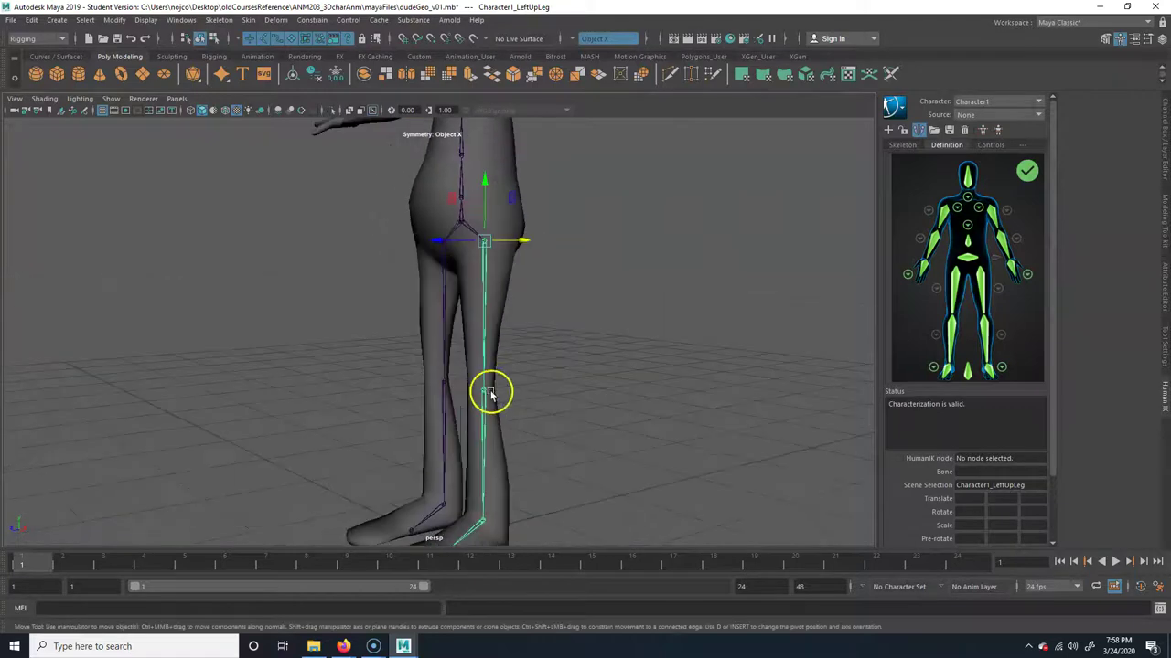
left_click_drag(509, 452, 505, 402, "alt")
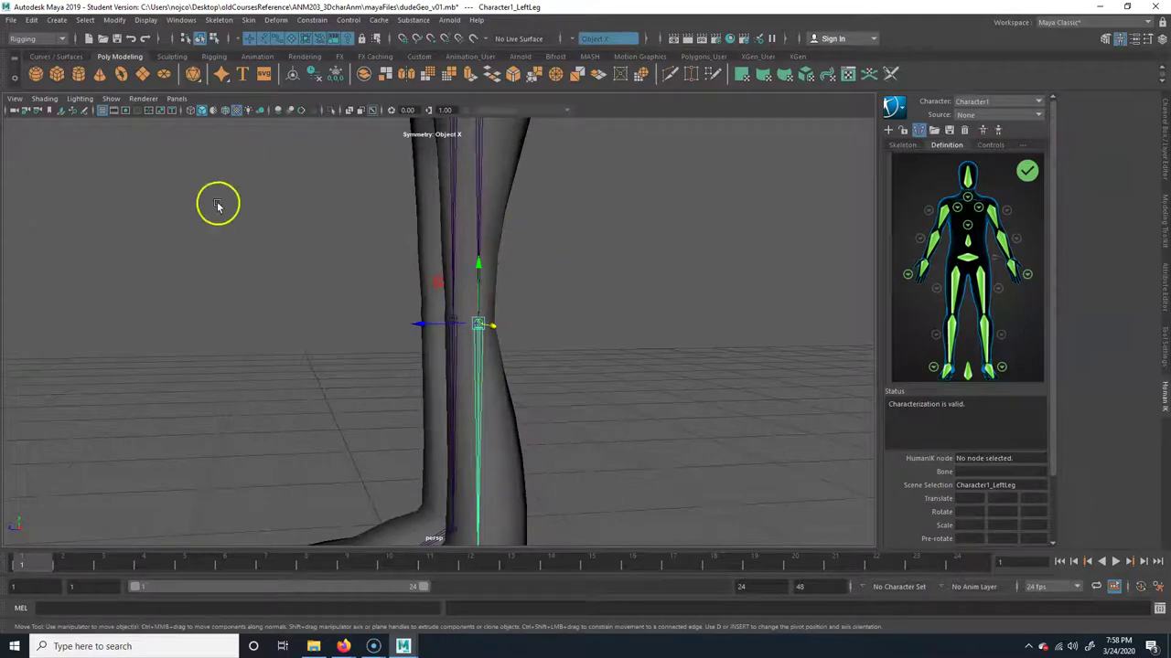
left_click(225, 114)
left_click_drag(44, 99, 80, 210)
- Move the left knee joint slightly forward and into line with the knee's edge loops
mouse_move(577, 347)
left_mouse_down("alt")
mouse_move(460, 335)
mouse_move(488, 337)
left_mouse_up("alt")
left_click(429, 279)
left_click_drag(430, 285, 429, 282)
left_click_drag(466, 371, 499, 357, "alt")
left_click_drag(424, 320, 410, 322)
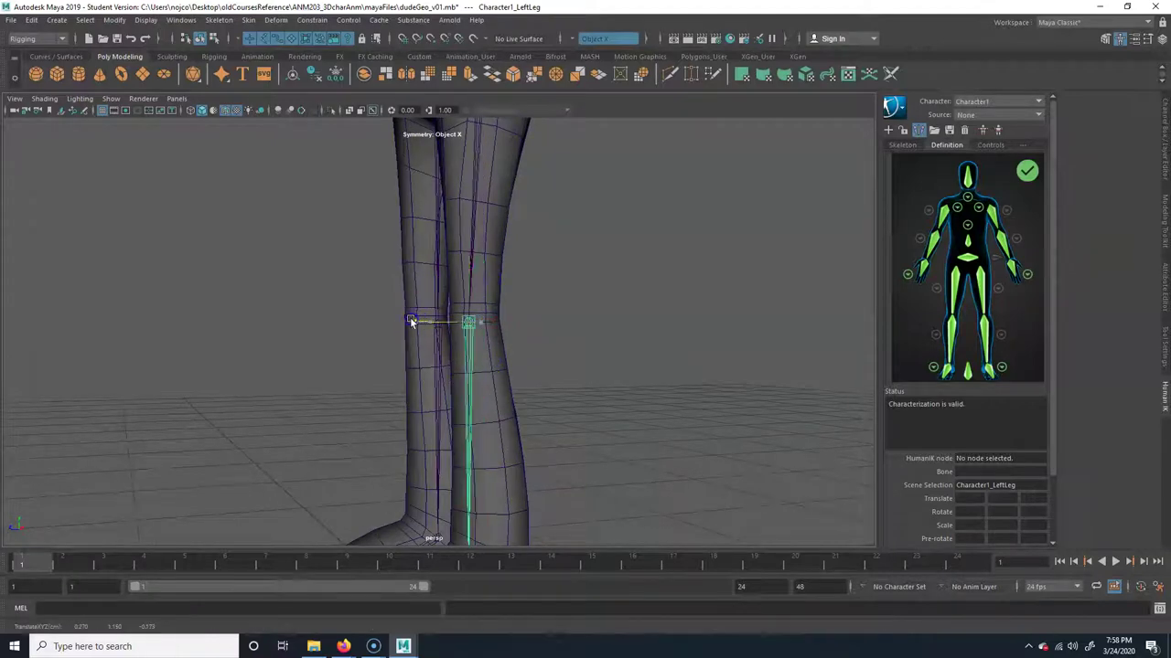
- Select the left foot joint and check its placement in the ankle from the side and front
left_click_drag(565, 348, 448, 346, "alt")
left_click_drag(418, 460, 468, 343, "alt")
left_click(460, 340)
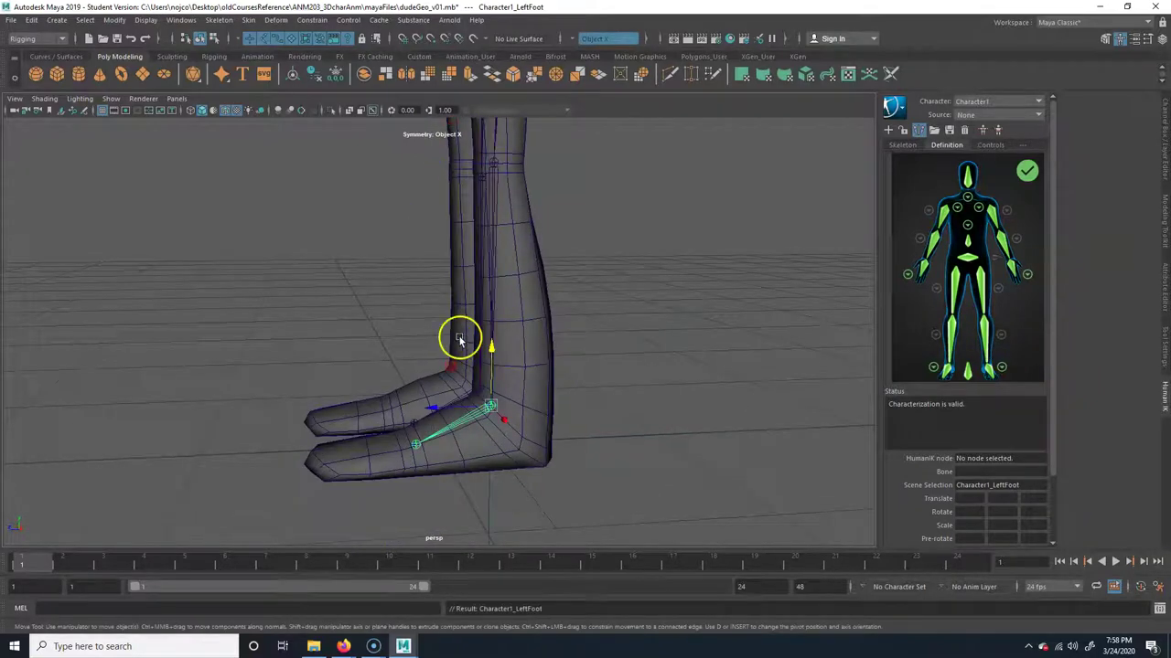
left_click_drag(499, 448, 494, 475, "alt")
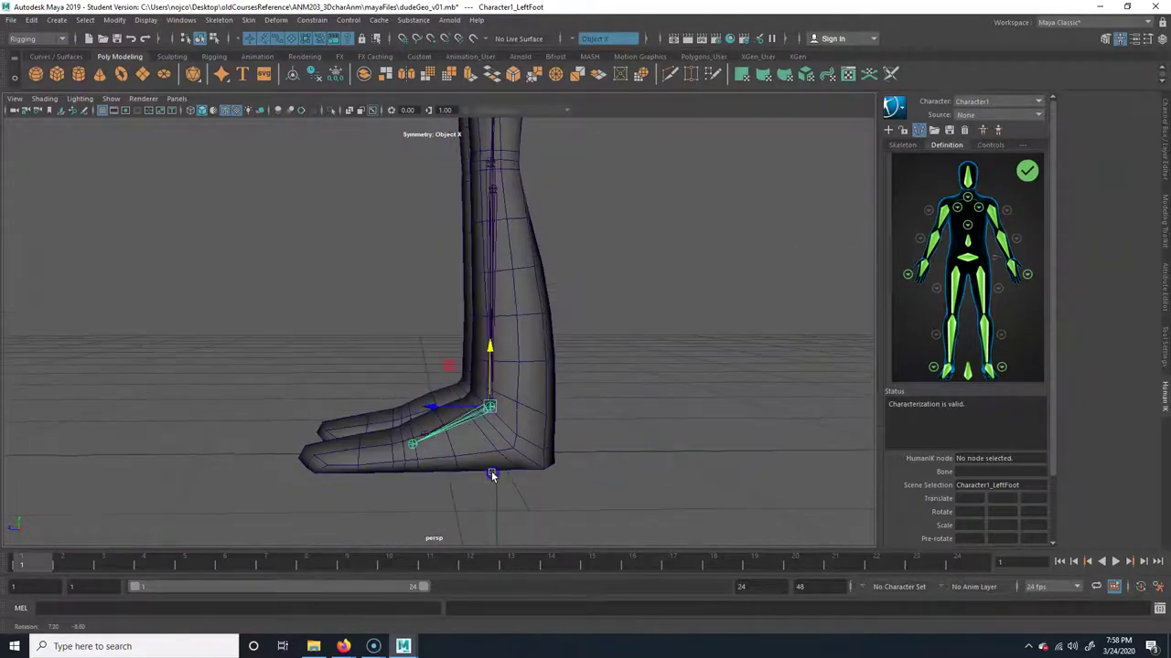
left_click_drag(448, 366, 557, 463, "alt")
left_click(475, 386)
left_click_drag(474, 391, 541, 434, "alt")
left_click_drag(465, 364, 753, 413)
left_click_drag(428, 404, 474, 385, "alt")
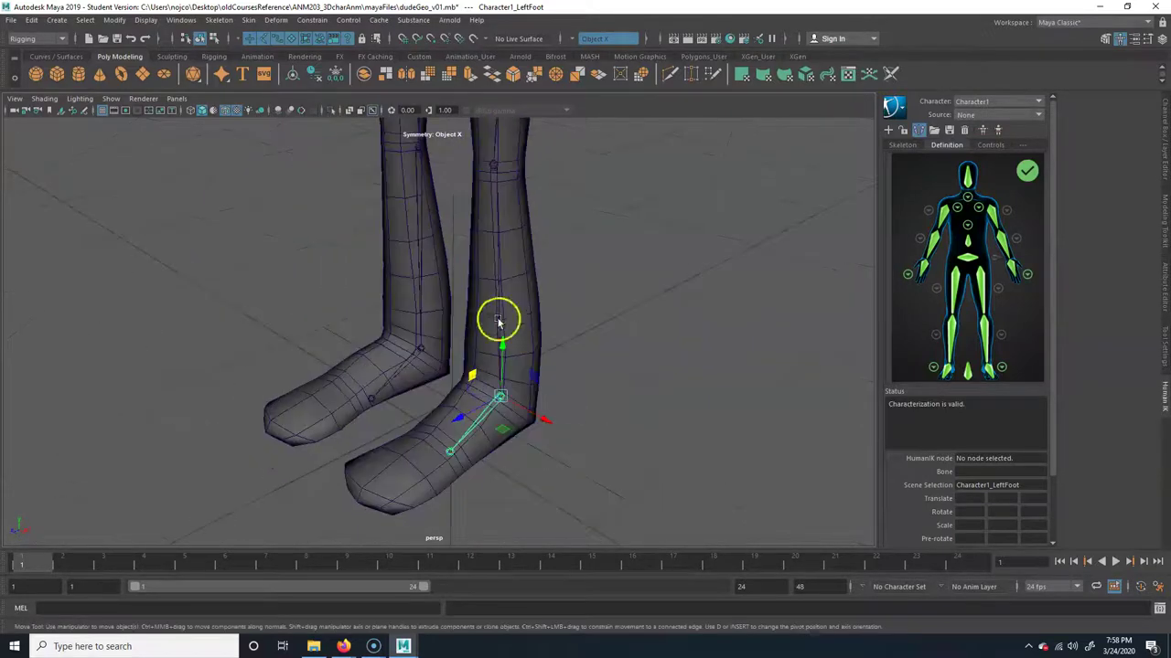
- Try moving the left foot joint sideways and forward, undoing each move
left_click_drag(544, 427, 565, 424)
key("ctrl+z")
left_click_drag(473, 376, 397, 401)
key("ctrl+z")
- Move the left foot joint back toward the heel and the left toe base joint forward toward the ball of the foot
left_click_drag(468, 403, 441, 350, "alt")
left_click_drag(511, 367, 435, 371)
key("Down")
left_click_drag(468, 488, 436, 463, "alt")
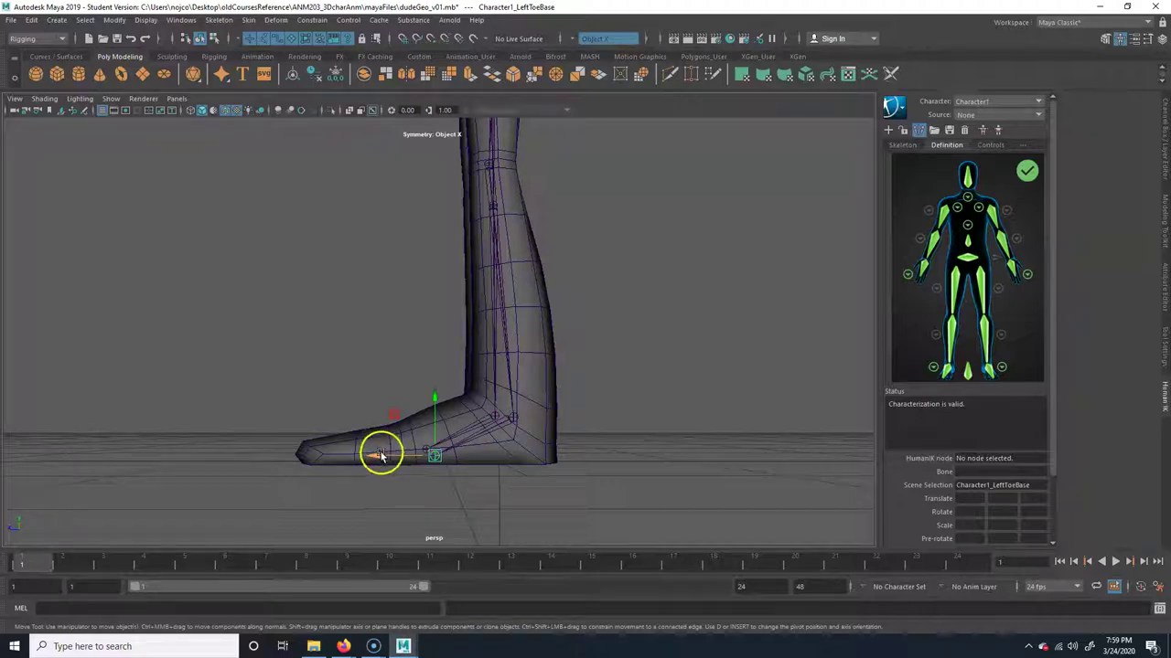
left_click_drag(377, 455, 554, 522)
- Move the spine joints one by one so the chain follows the curve of the torso
middle_click_drag(552, 277, 551, 512, "alt")
middle_click_drag(588, 222, 544, 413, "alt")
left_click_drag(543, 414, 488, 401, "alt")
left_click(452, 402)
left_click_drag(411, 376, 415, 377)
key("Down")
left_click(413, 362)
left_click_drag(418, 325, 423, 333)
key("Down")
left_click_drag(424, 282, 429, 294)
- Adjust the uppermost spine joint along Z so it sits centrally in the chest
left_click_drag(447, 432, 517, 431, "alt")
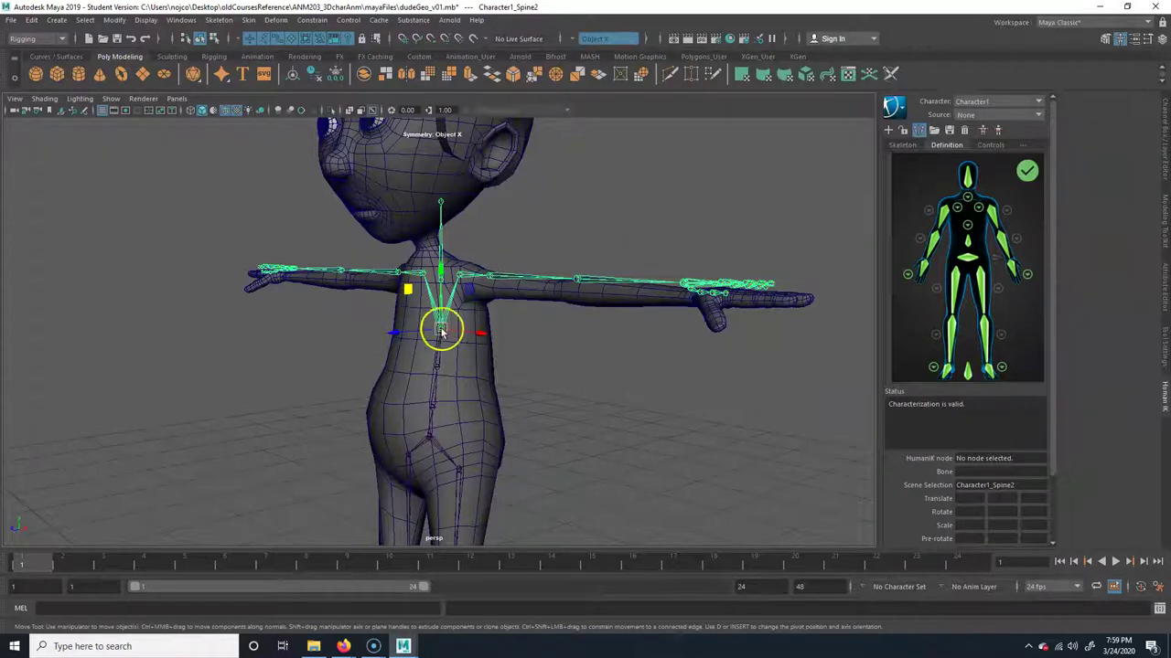
left_click_drag(444, 380, 449, 361, "alt")
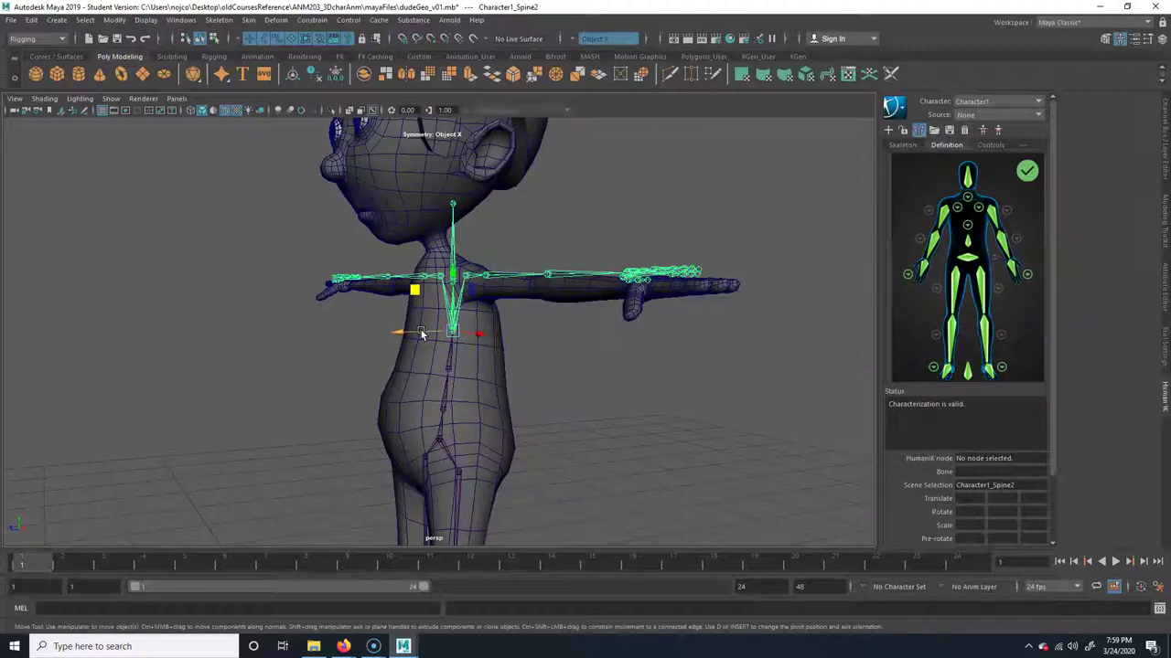
left_click_drag(483, 397, 443, 394, "alt")
left_click_drag(414, 331, 580, 405)
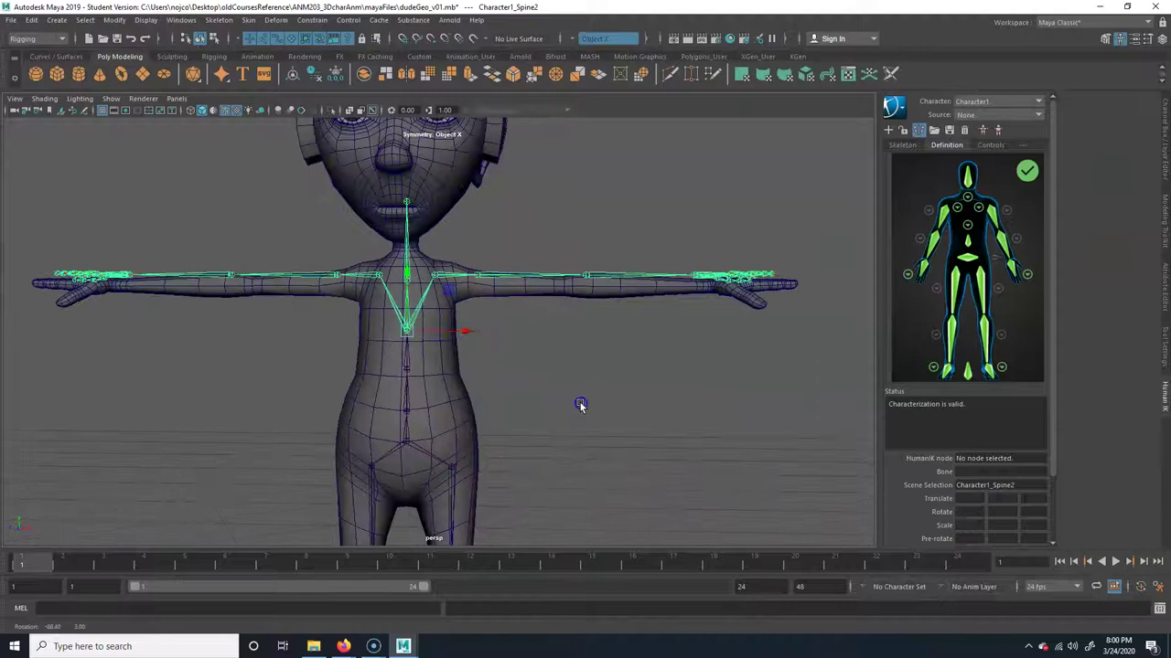
left_click(398, 345)
- Select the neck joint and move it to the base of the character's neck
left_click(396, 285)
left_click_drag(405, 290, 438, 297, "alt")
left_click_drag(459, 331, 471, 345, "alt")
mouse_move(450, 303)
left_mouse_down()
mouse_move(434, 296)
mouse_move(435, 346)
left_mouse_up()
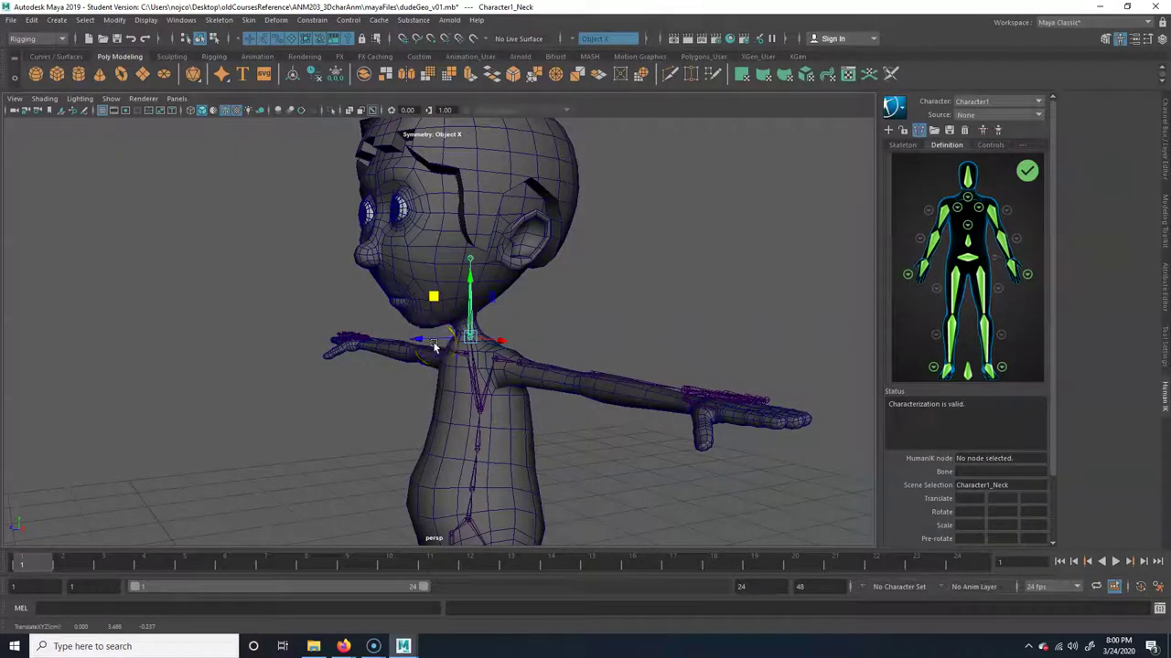
left_click_drag(434, 346, 487, 364, "alt")
- Lower the head joint to the top of the neck at the base of the skull
left_click(487, 315)
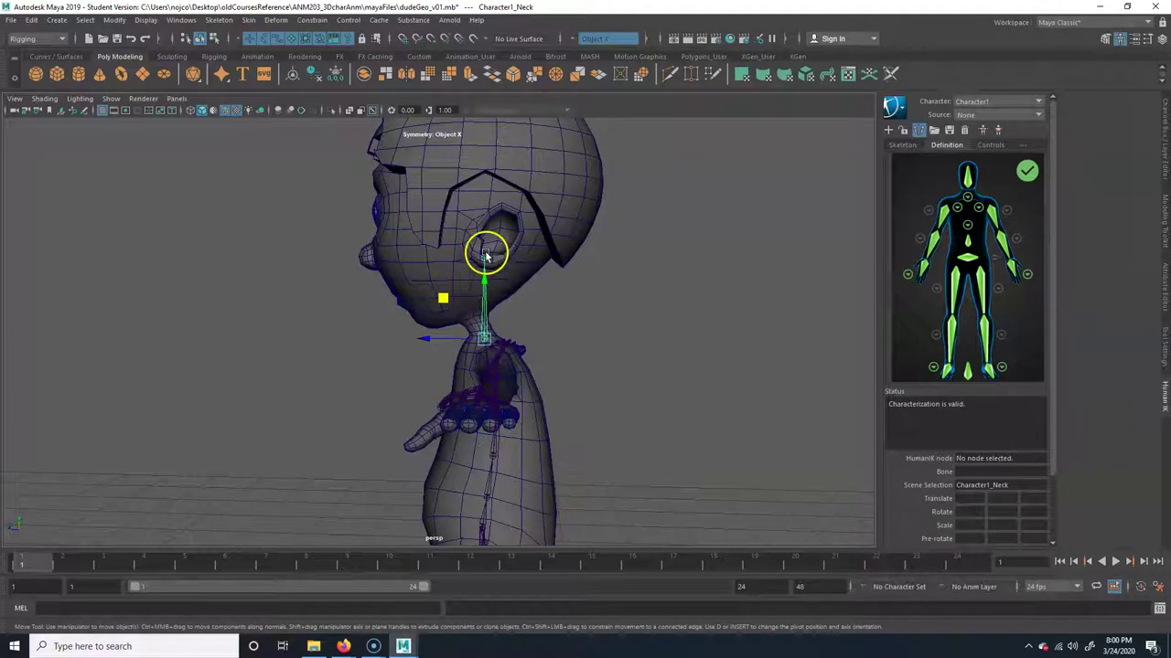
left_click_drag(485, 296, 495, 301, "alt")
middle_click_drag(440, 222, 436, 234)
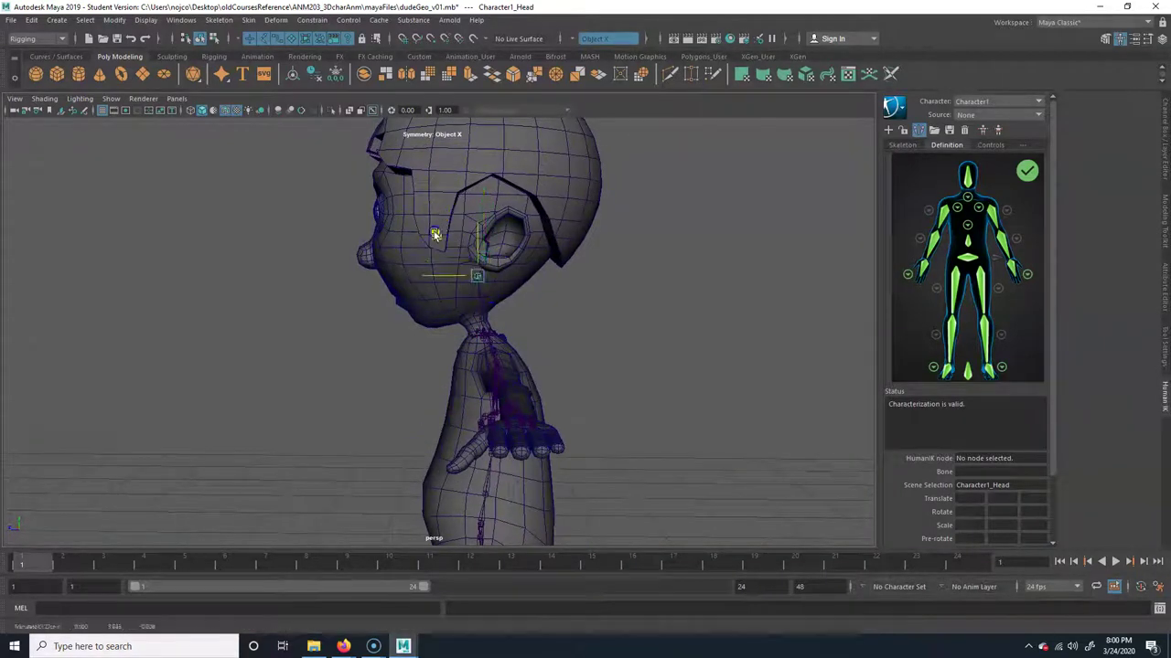
left_click_drag(428, 268, 644, 303, "alt")
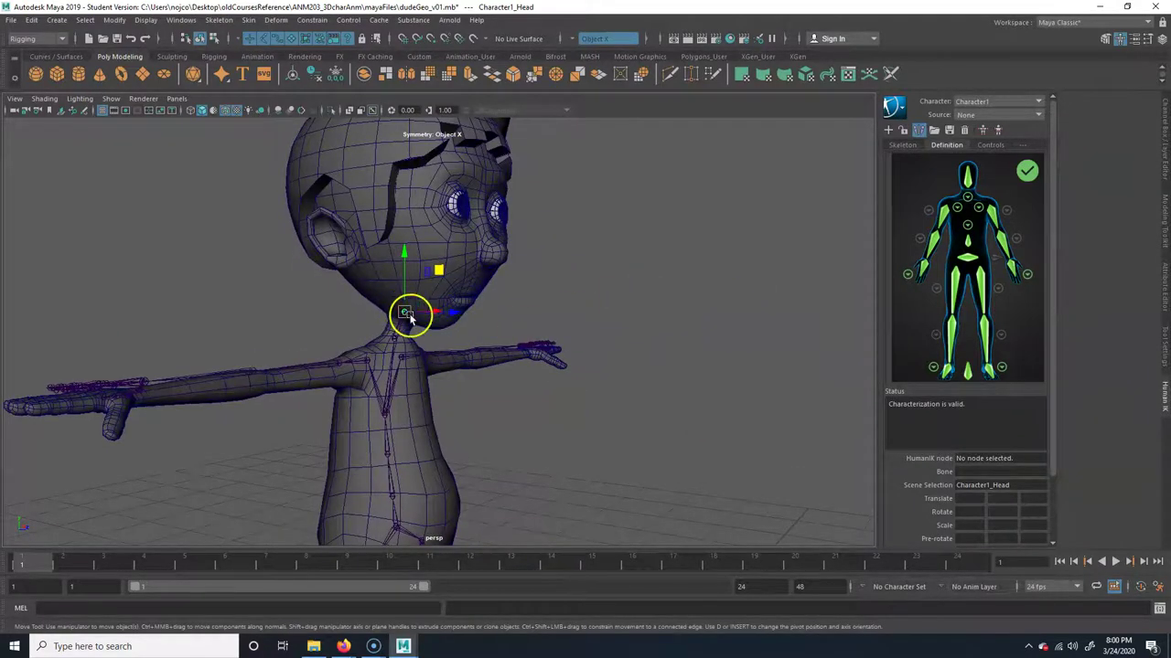
- Move the left shoulder joint down and inward, and bring the left arm joint inward to the mesh's shoulder
left_click_drag(565, 409, 477, 409, "alt")
right_click_drag(380, 399, 481, 384, "alt")
middle_click_drag(481, 386, 476, 433, "alt")
left_click(460, 312)
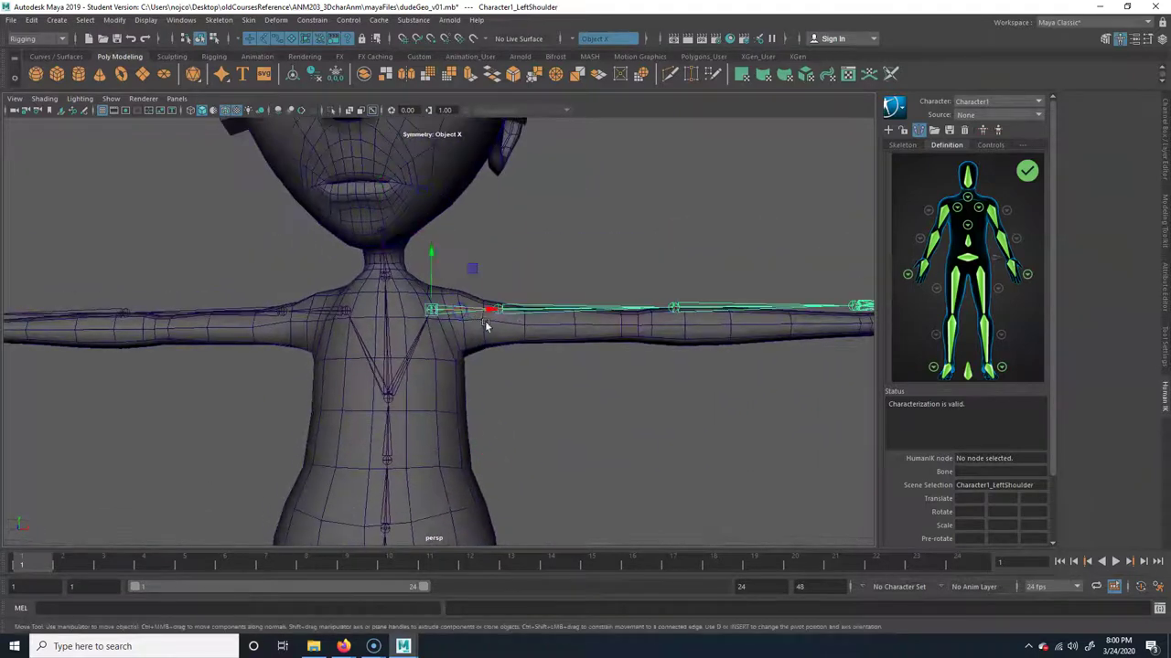
right_click_drag(604, 354, 408, 370, "alt")
middle_click_drag(447, 368, 436, 357, "alt")
left_click_drag(436, 357, 389, 358, "alt")
right_click_drag(389, 357, 460, 355, "alt")
left_click_drag(460, 356, 335, 397, "alt")
left_click_drag(396, 334, 397, 302, "alt")
left_click_drag(433, 342, 390, 407, "alt")
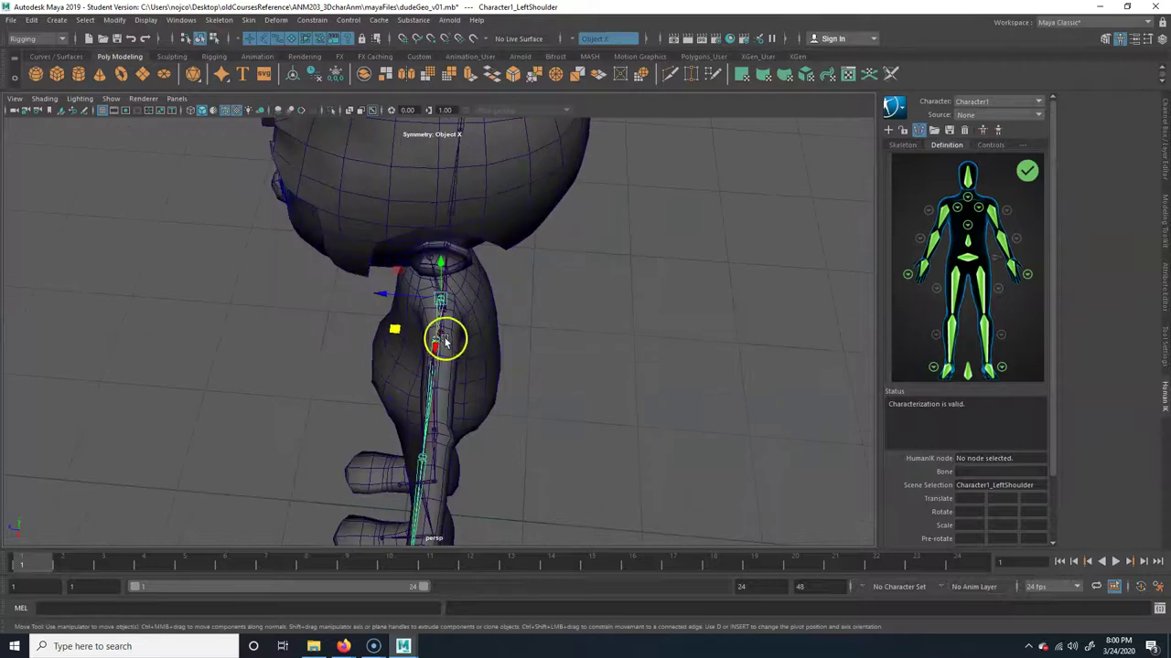
left_click_drag(428, 335, 579, 280, "alt")
left_click_drag(459, 265, 491, 364)
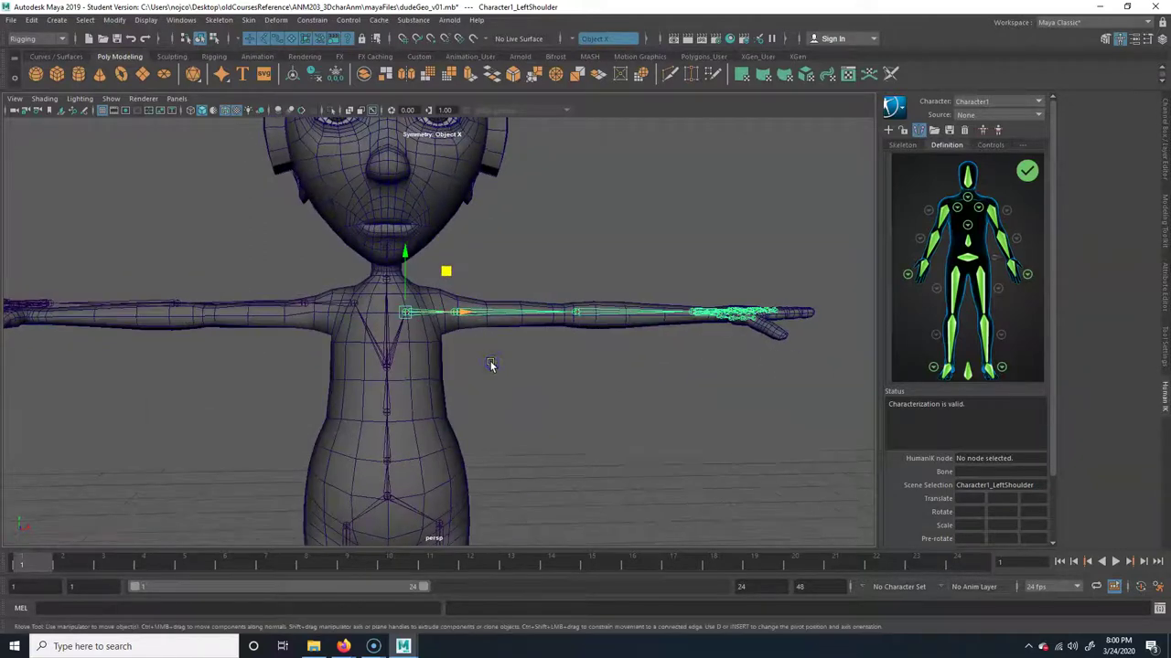
left_click(516, 314)
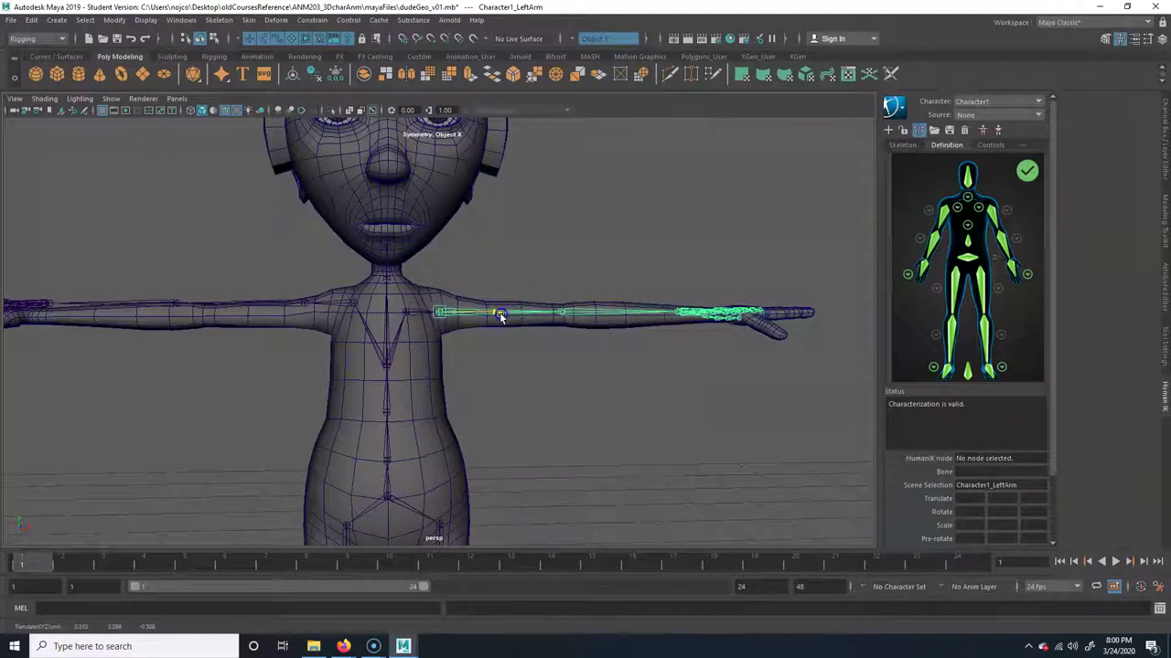
- Try raising the left arm joint and the left forearm joint along Y, undoing each move
left_click_drag(502, 323, 435, 220, "alt")
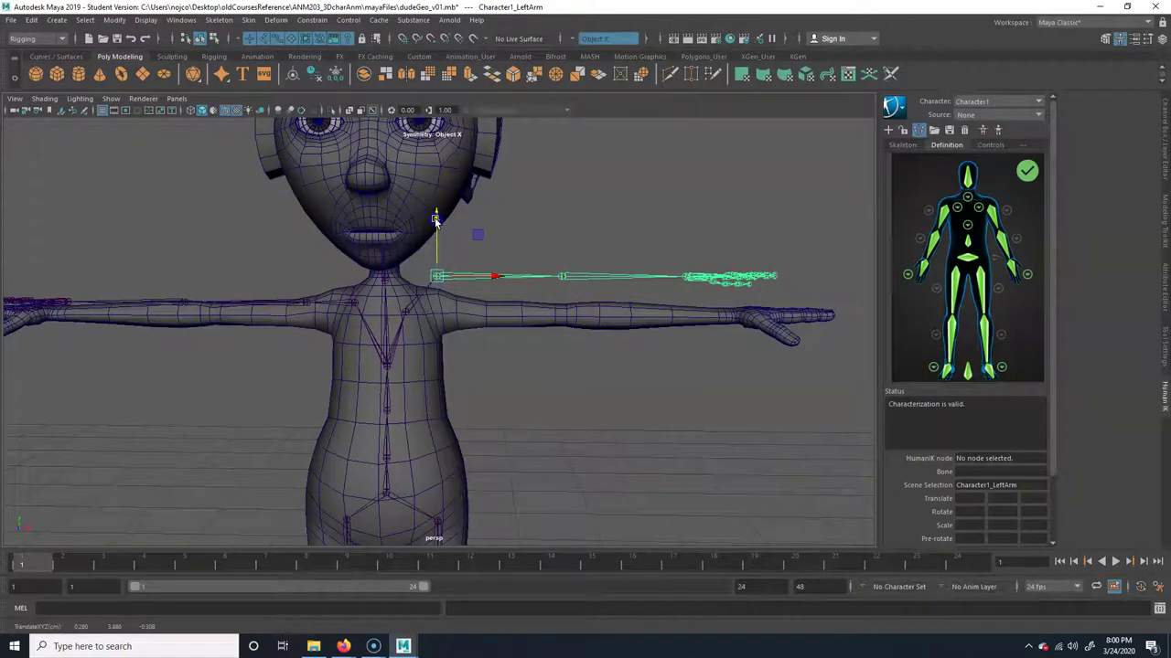
key("ctrl+z")
left_click(576, 315)
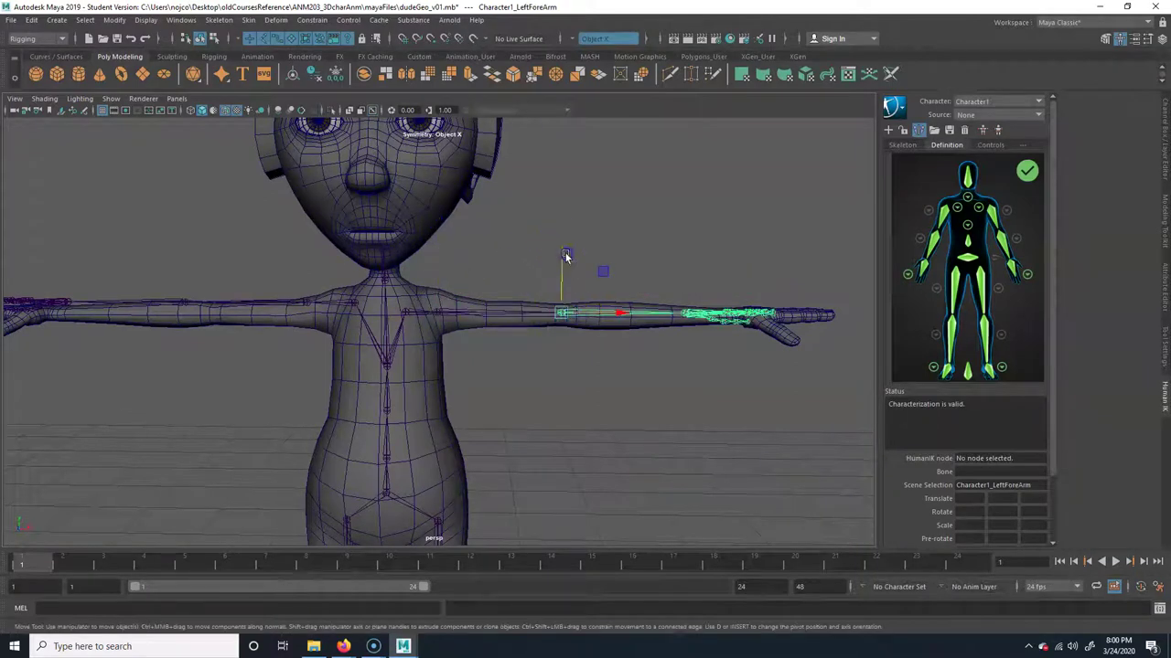
left_click_drag(565, 256, 565, 221)
key("ctrl+z")
- Try rotating the left forearm joint downward and undo the rotation
key("e")
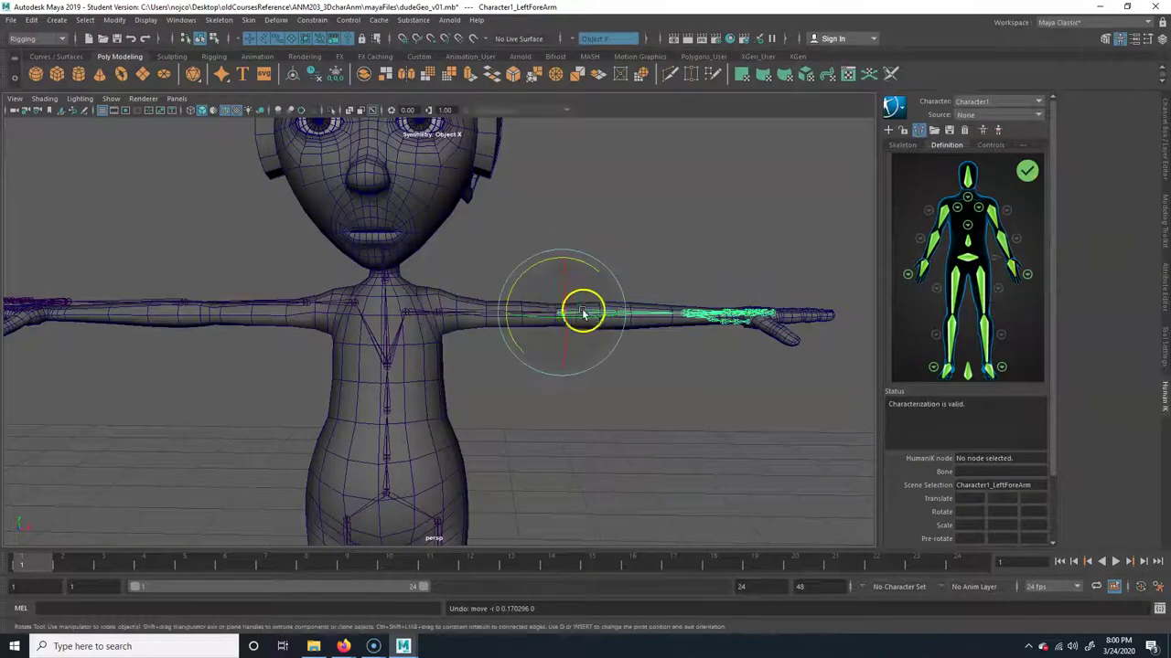
left_click_drag(595, 266, 559, 342)
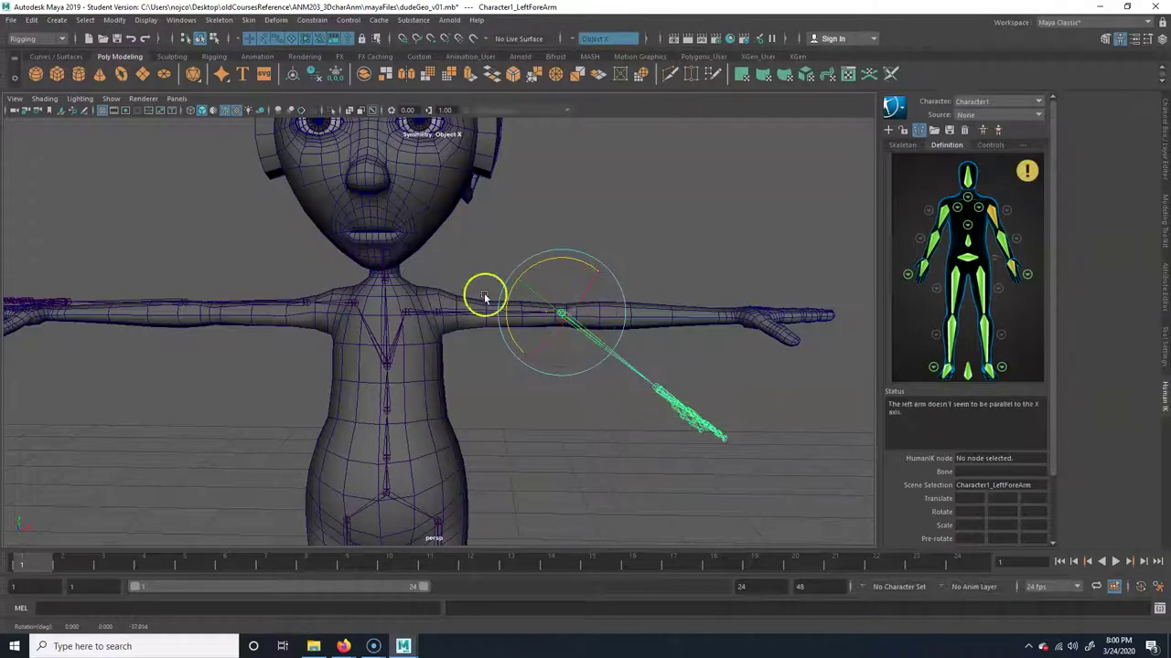
key("ctrl+z")
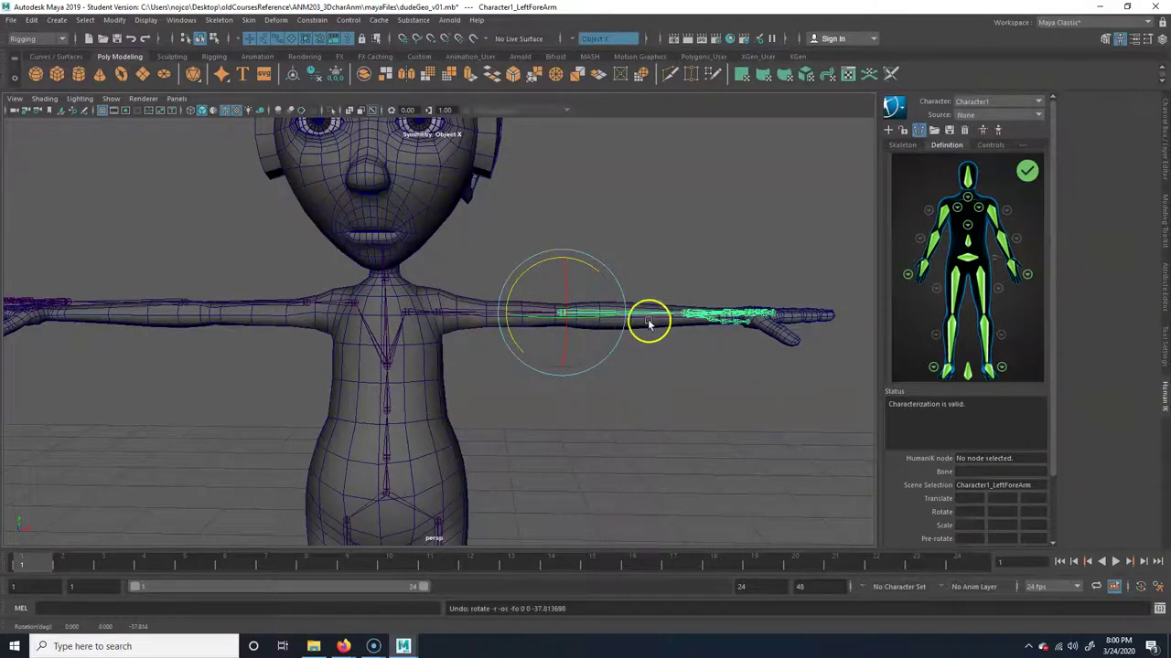
- Nudge the left forearm joint vertically to keep it centred inside the arm mesh
left_click_drag(649, 319, 625, 366, "alt")
left_click_drag(569, 410, 569, 357)
key("w")
mouse_move(567, 261)
left_mouse_down()
mouse_move(562, 296)
mouse_move(567, 249)
left_mouse_up()
left_click_drag(559, 421, 472, 414, "alt")
left_click(380, 444)
left_click_drag(405, 474, 347, 379, "alt")
key("e")
key("ctrl+z")
left_click_drag(437, 399, 520, 380, "alt")
left_click_drag(546, 335, 557, 295)
key("ctrl+z")
- Try moving the left arm joint away from the shoulder and undo the move
middle_click_drag(614, 203, 566, 355, "alt")
left_click_drag(566, 355, 564, 386, "alt")
left_click(566, 239)
left_click_drag(595, 282, 588, 324, "alt")
left_click_drag(558, 403, 523, 245)
key("w")
left_click(414, 240)
left_click_drag(428, 255, 461, 227, "alt")
key("ctrl+z")
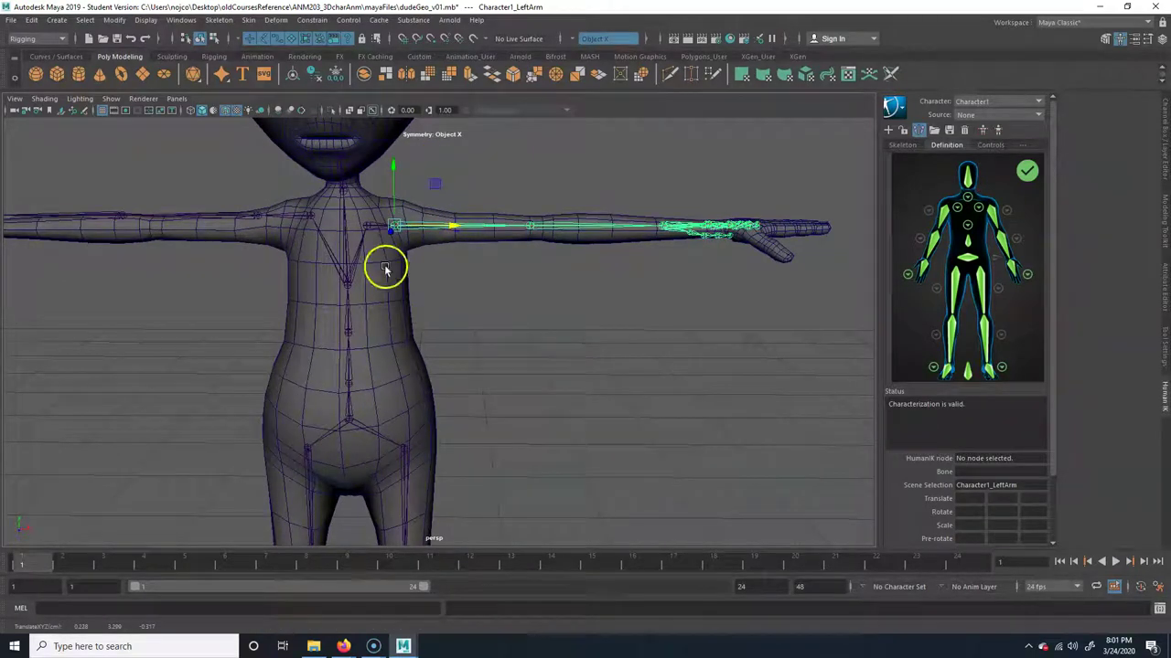
- Try moving the left forearm joint vertically and then in depth toward the arm mesh's centre, undoing each move
left_click(364, 224)
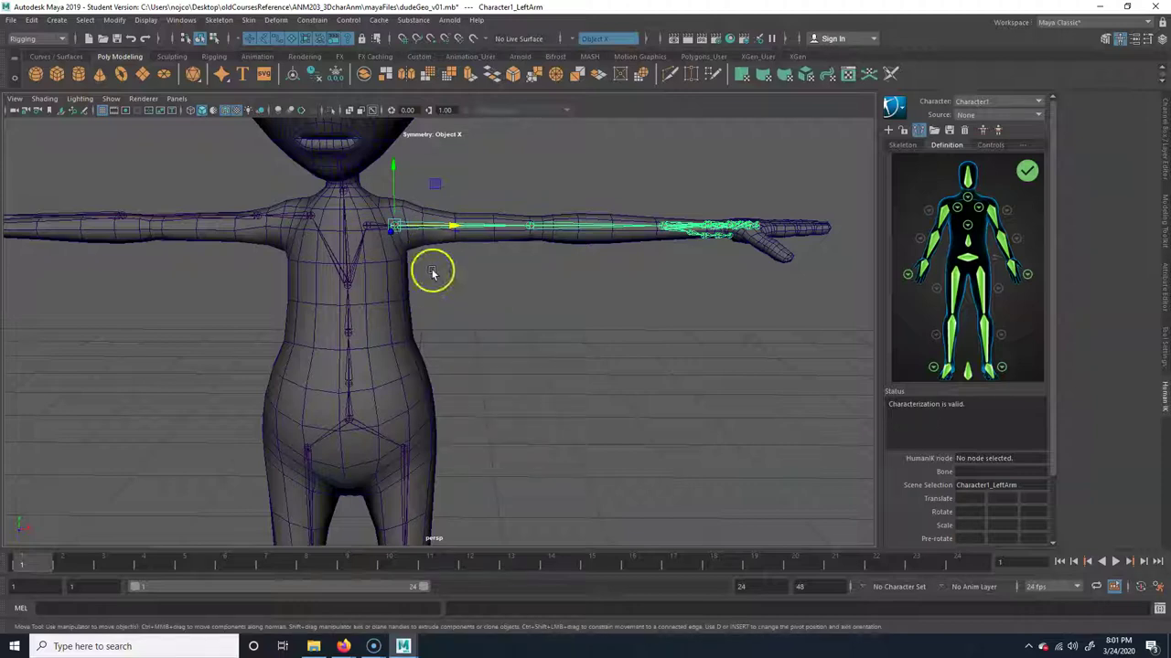
left_click(518, 228)
left_click_drag(521, 233, 524, 186, "alt")
key("ctrl+z")
left_click_drag(538, 287, 482, 324, "alt")
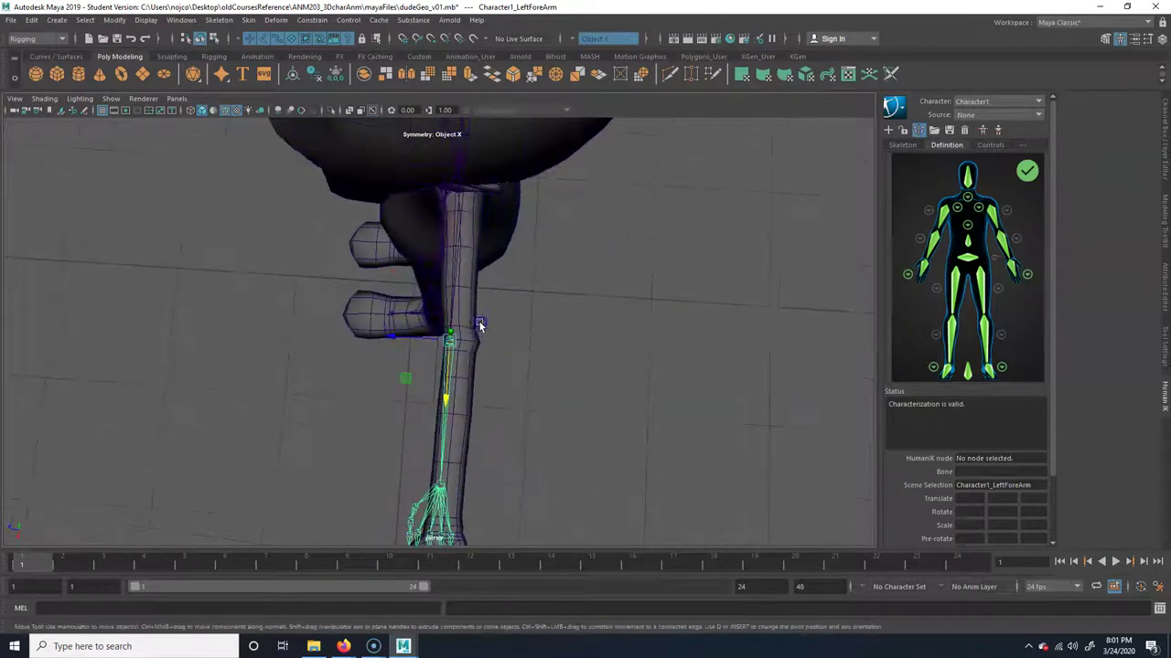
left_click_drag(392, 332, 411, 337)
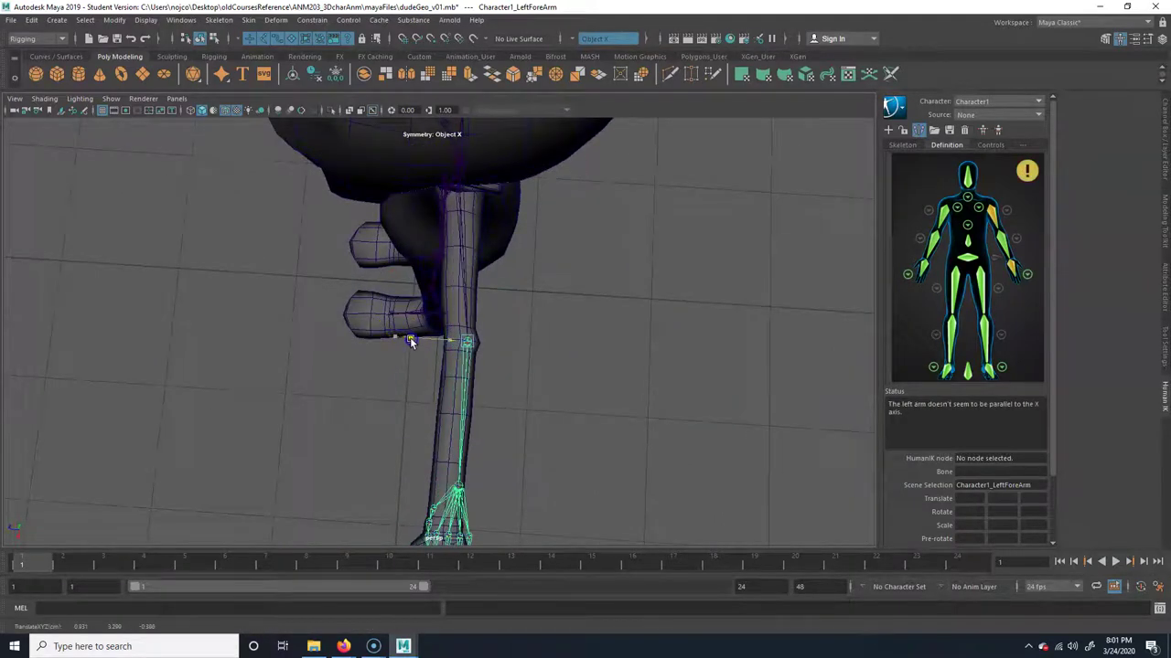
key("ctrl+z")
left_click_drag(535, 360, 557, 342, "alt")
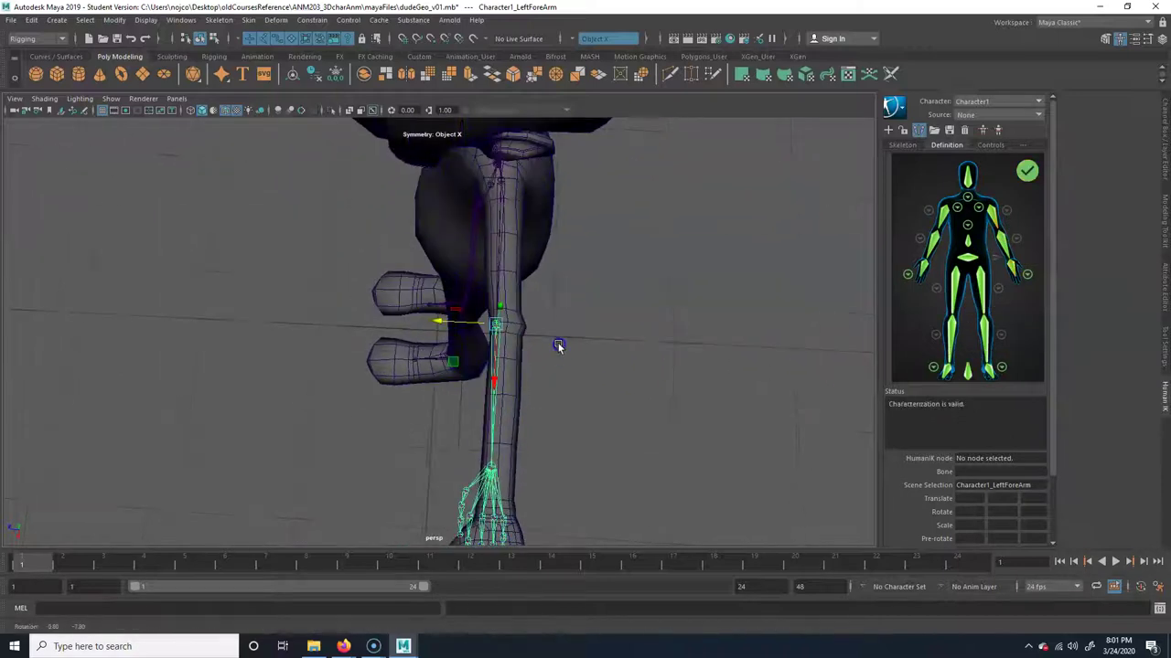
- Try rotating the left arm joint horizontally to follow the arm mesh and undo the rotation
left_click(499, 217)
key("e")
left_click_drag(515, 230, 516, 233)
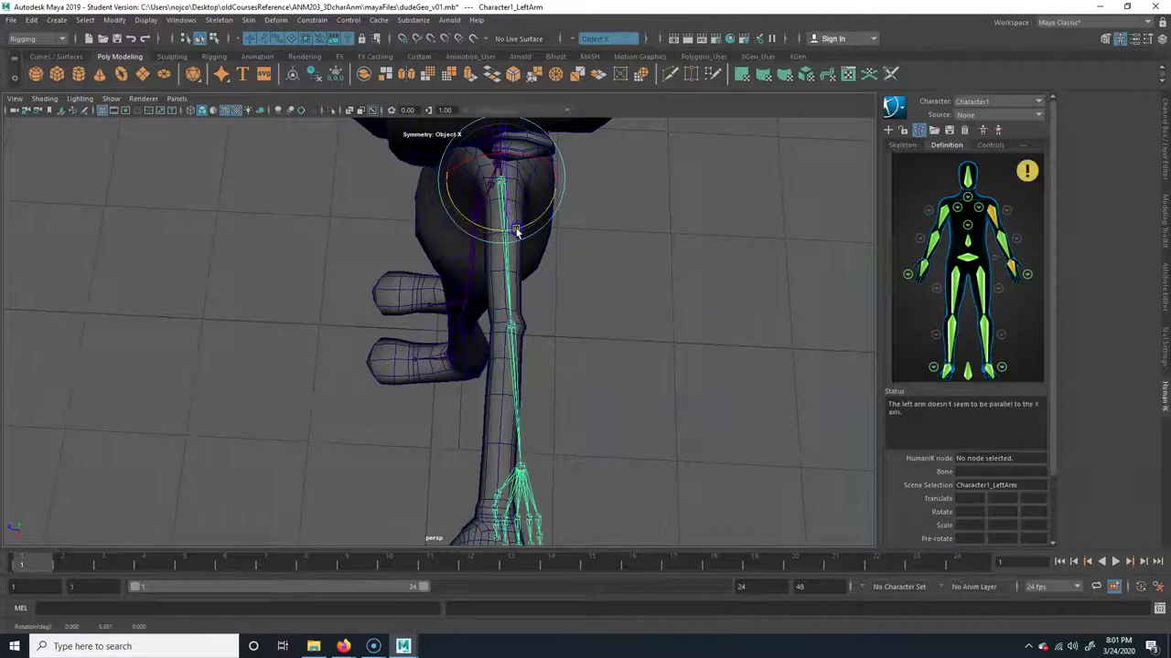
key("ctrl+z")
left_click_drag(530, 300, 496, 308, "alt")
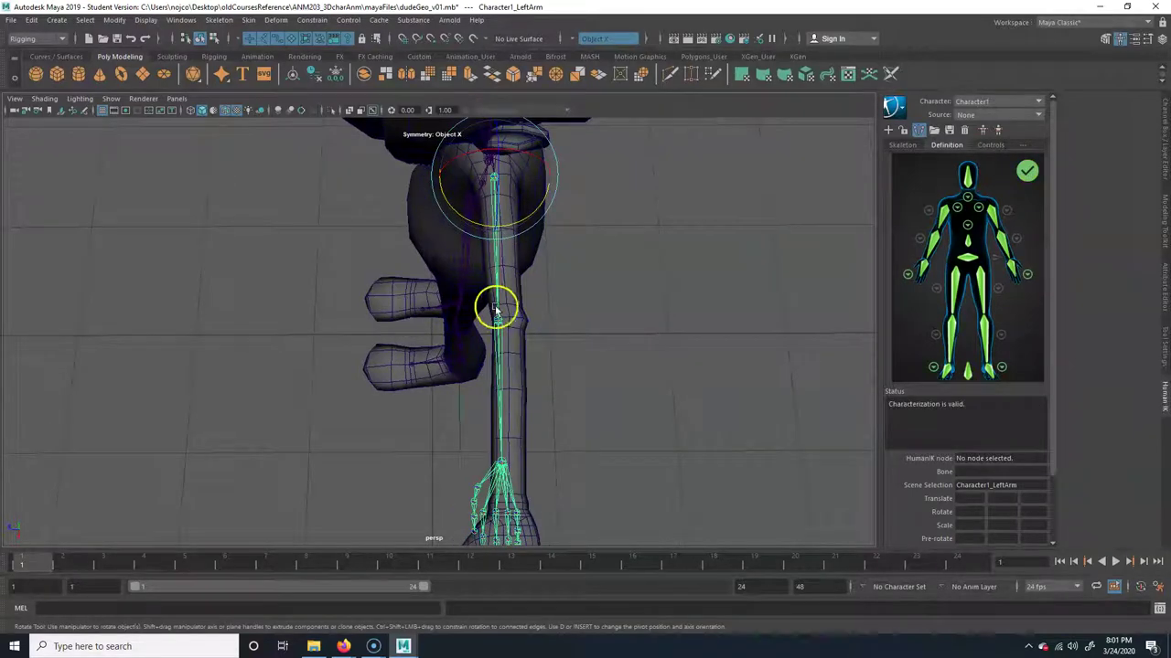
- Move the left arm joint in depth so the arm chain sits inside the arm mesh
key("w")
left_click_drag(434, 177, 503, 311)
left_click_drag(464, 192, 528, 227, "alt")
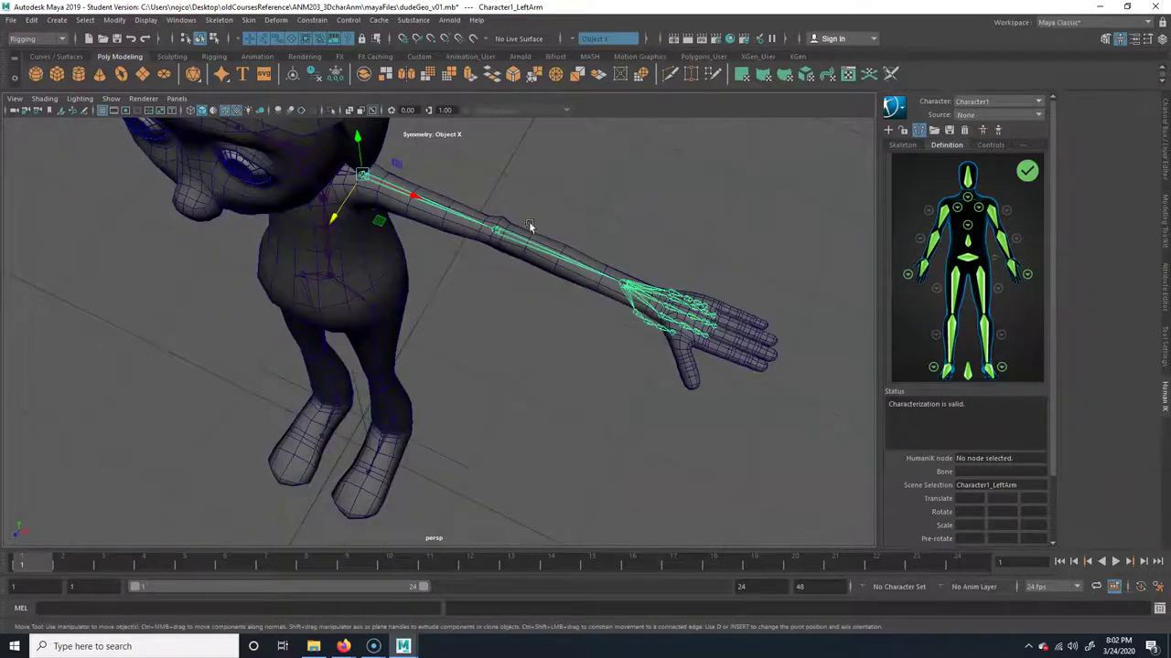
- Move the left hand joint outward along X to the wrist of the mesh
left_click(627, 289)
middle_click_drag(650, 329, 488, 305, "alt")
left_click_drag(488, 305, 340, 335, "alt")
right_click_drag(340, 335, 523, 340, "alt")
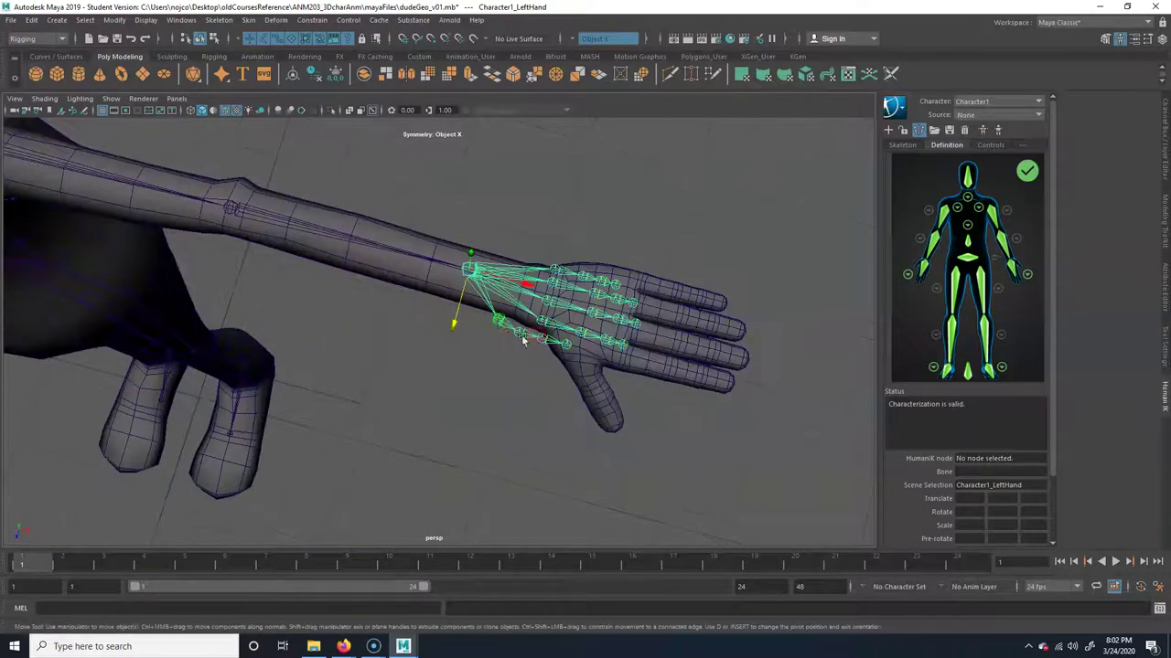
left_click_drag(522, 283, 590, 315)
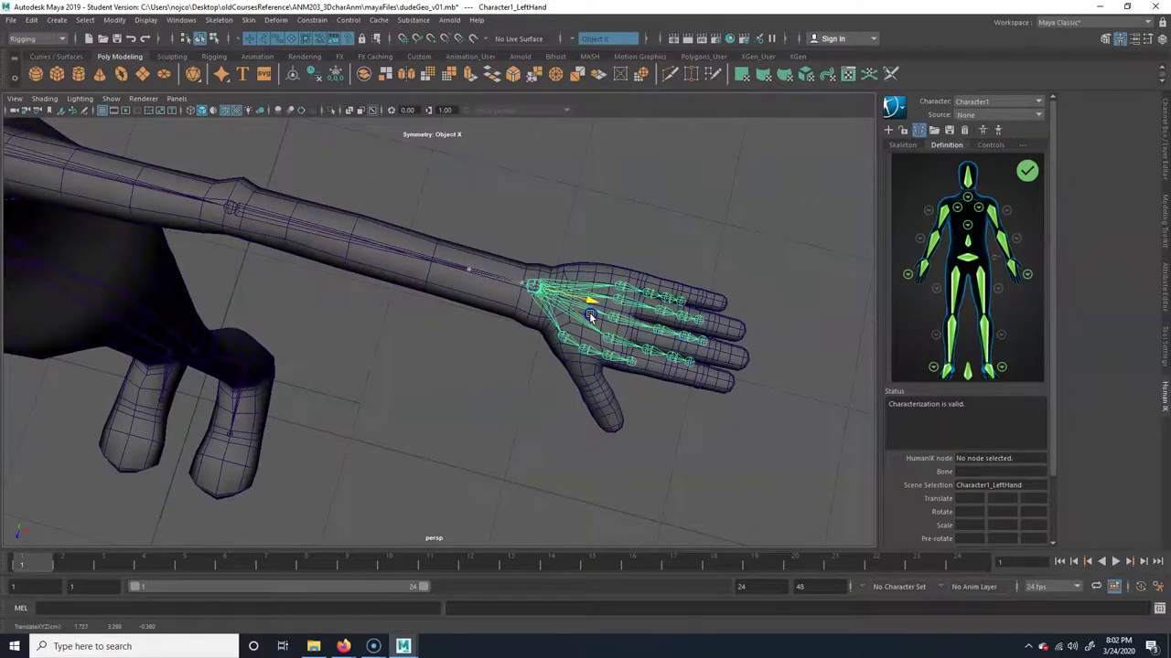
left_click_drag(592, 389, 555, 393, "alt")
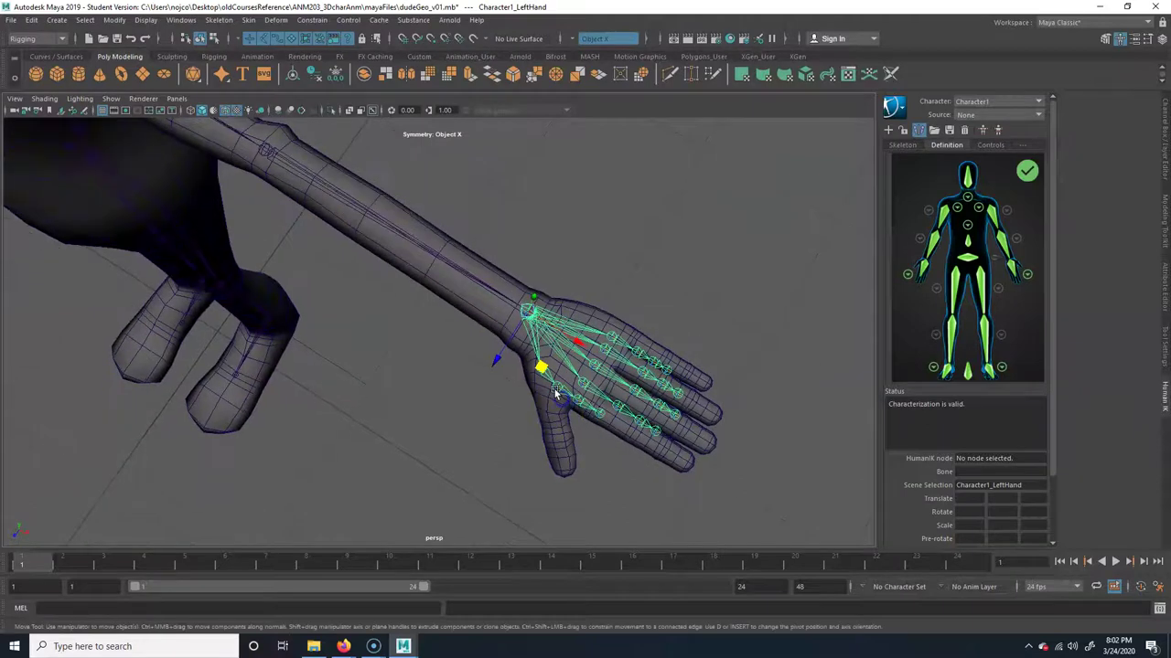
- Move the first and second left thumb joints horizontally into the base of the thumb mesh
left_click(550, 394)
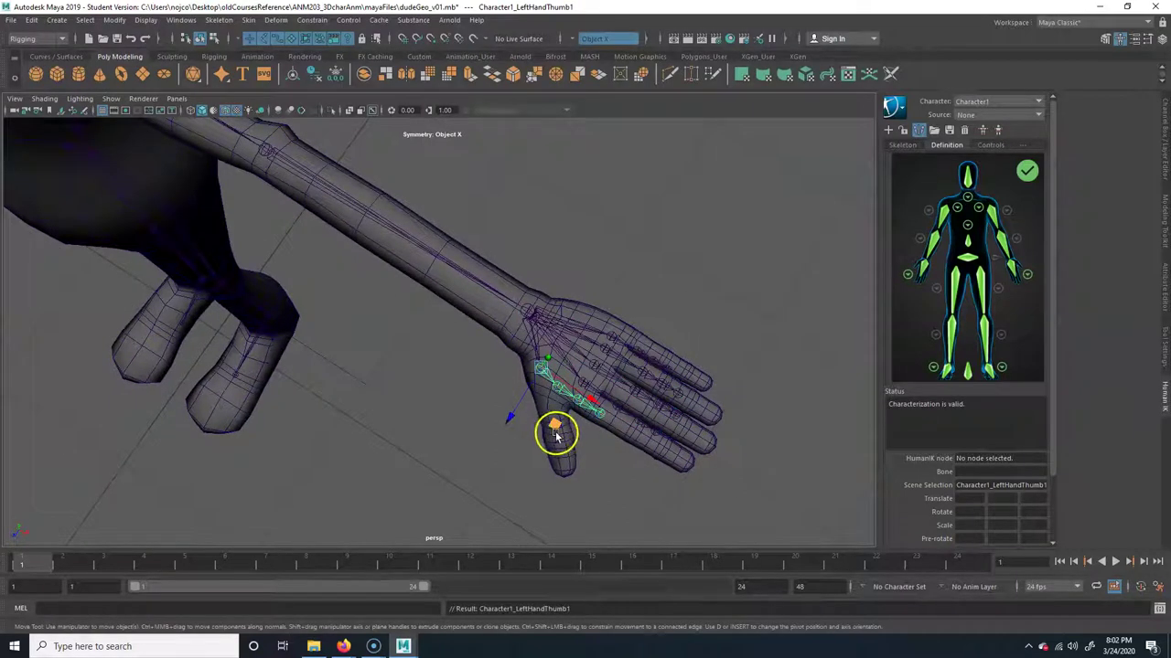
left_click_drag(555, 434, 549, 412)
left_click(539, 355)
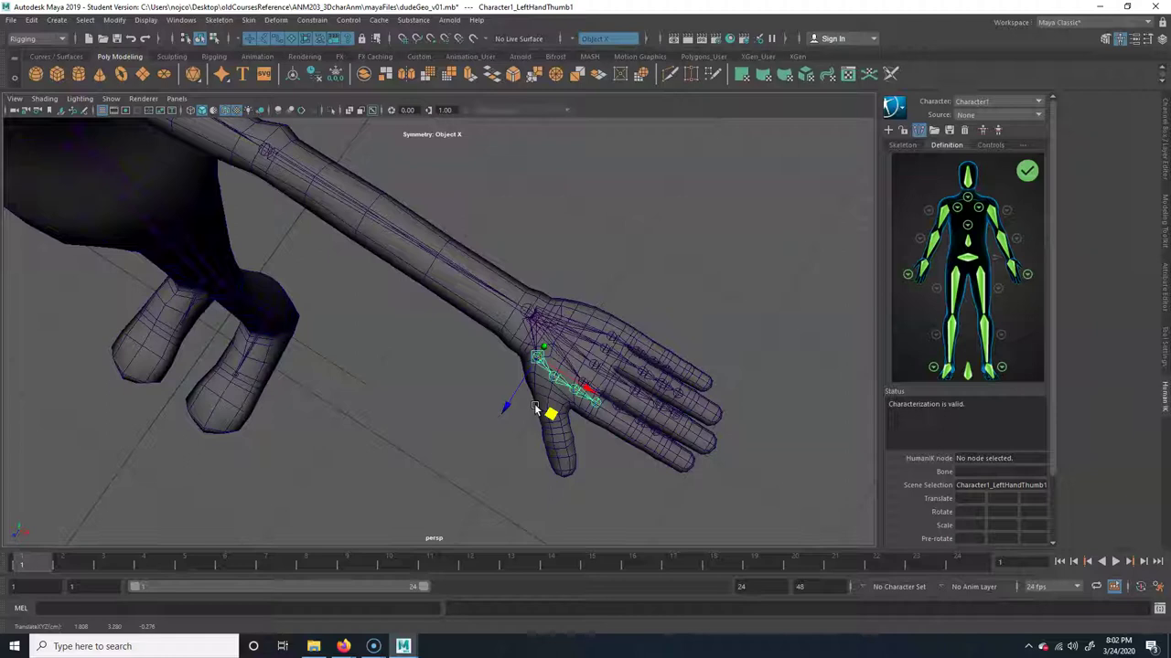
left_click(574, 375)
left_click_drag(562, 439, 548, 460)
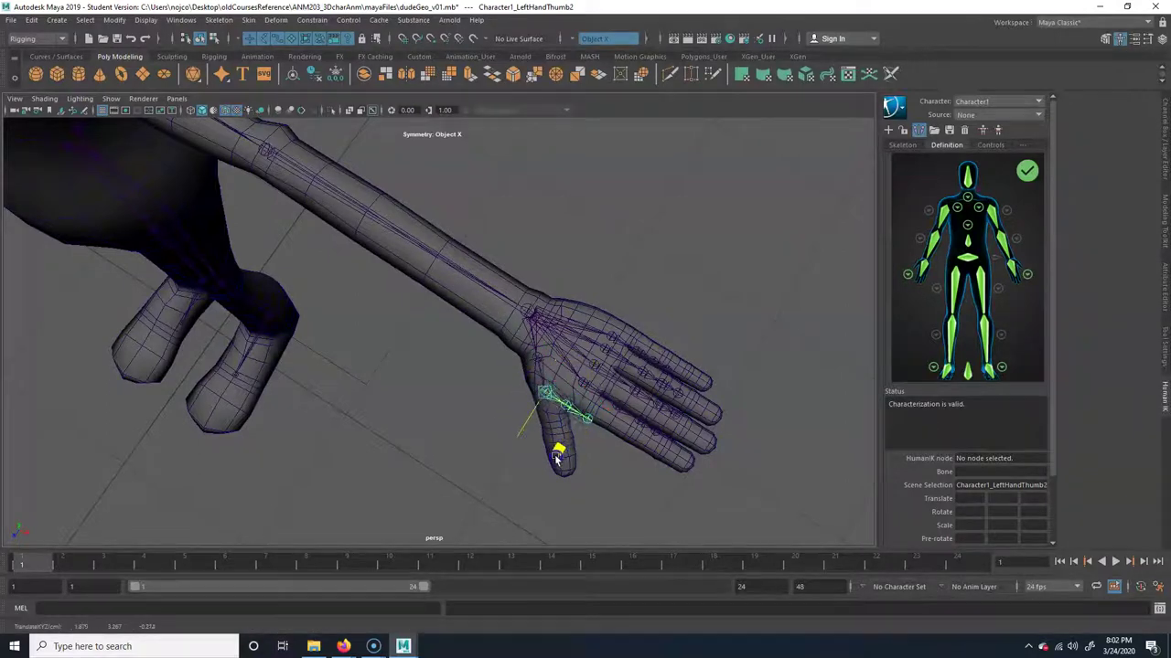
- Reposition the third left thumb joint inside the thumb and check the thumb chain's height against the mesh
left_click(567, 470)
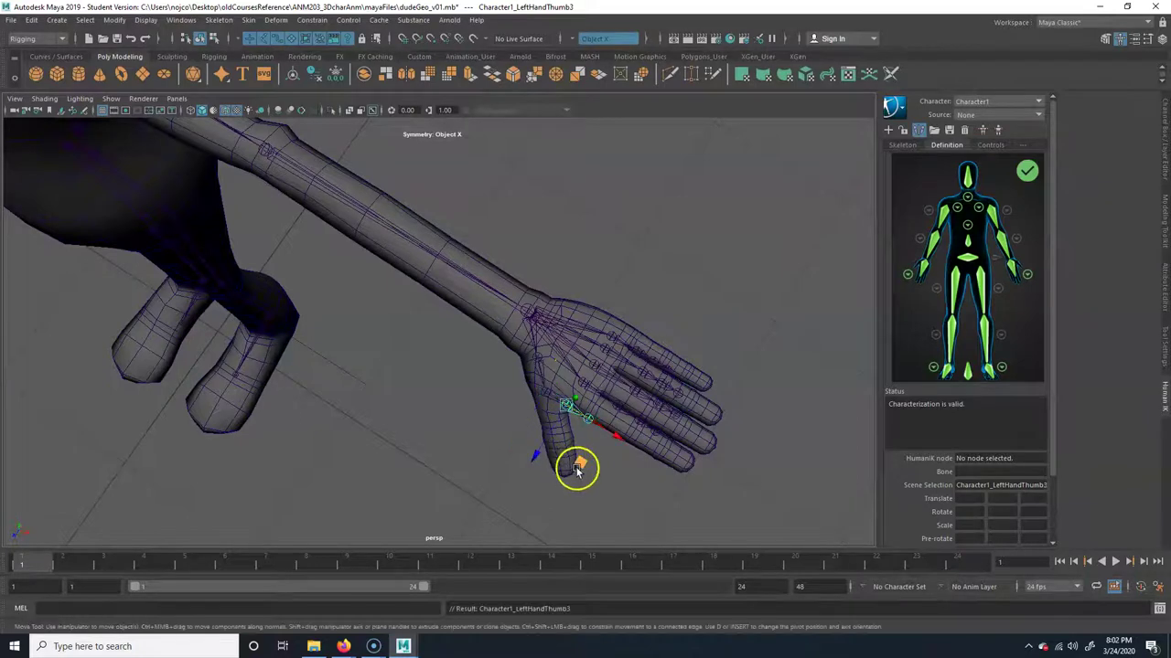
left_click_drag(596, 466, 576, 402, "alt")
middle_click_drag(621, 186, 453, 400, "alt")
right_click_drag(454, 401, 536, 400, "alt")
left_click_drag(535, 401, 442, 427, "alt")
key("Down")
left_click(421, 355)
mouse_move(421, 379)
left_mouse_down("alt")
mouse_move(432, 399)
mouse_move(431, 380)
left_mouse_up("alt")
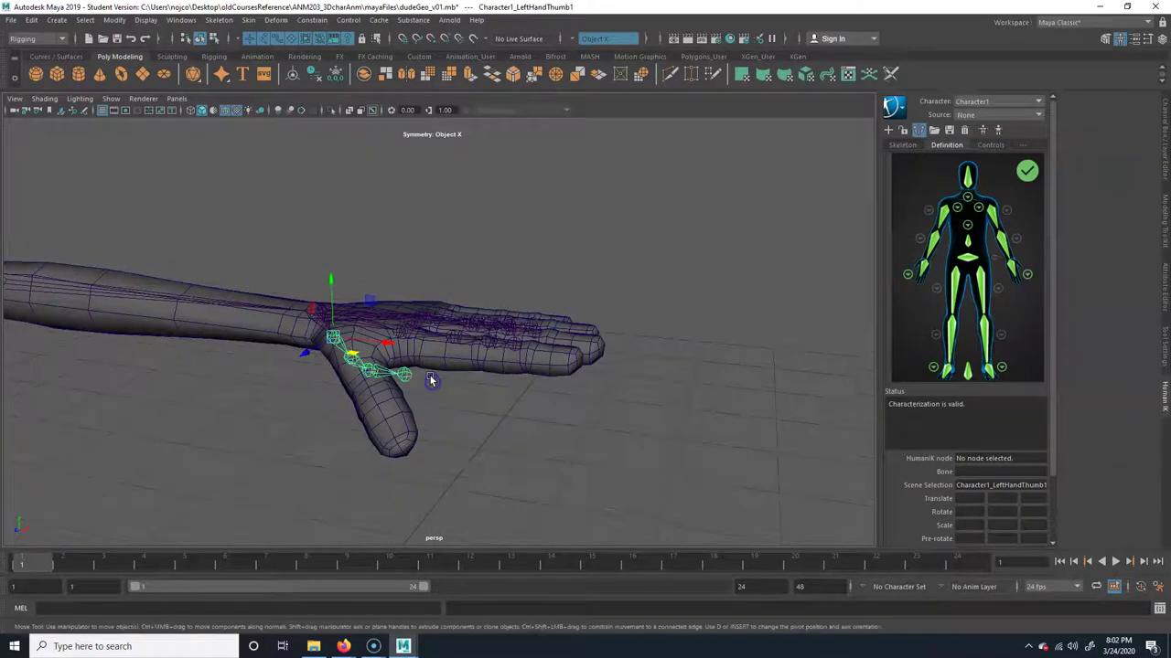
left_click(353, 365)
left_click(393, 376)
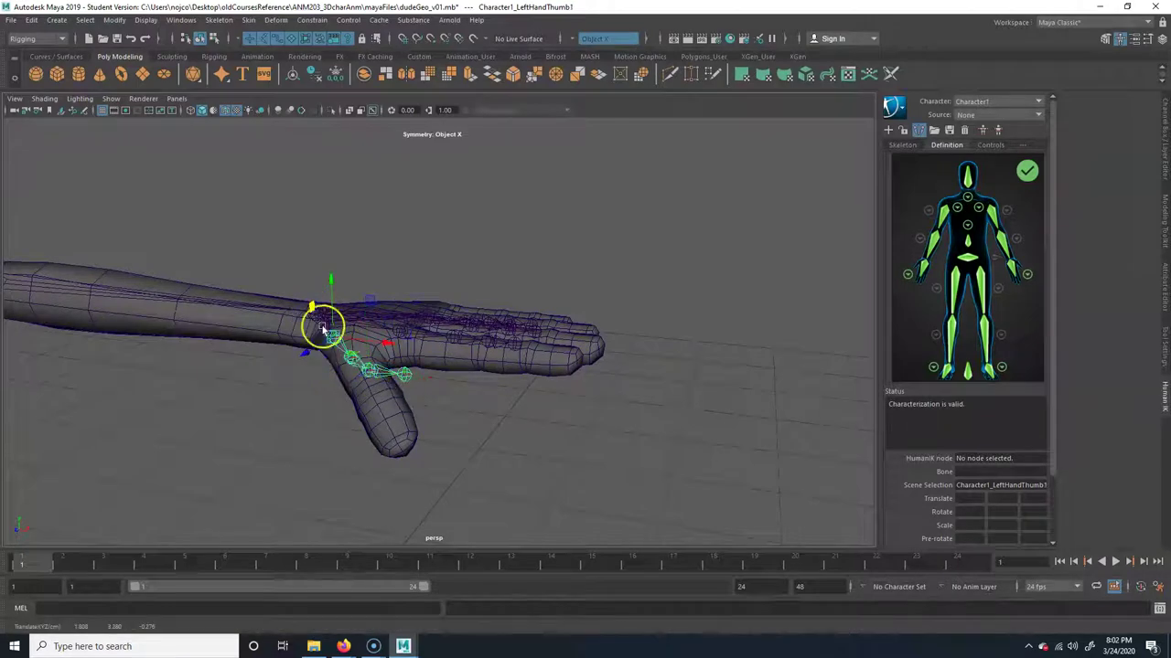
- Set the Move tool's axis orientation to Object with the left hand joint selected, and return to the HumanIK definition
left_click(404, 335)
left_click_drag(501, 344, 443, 414, "alt")
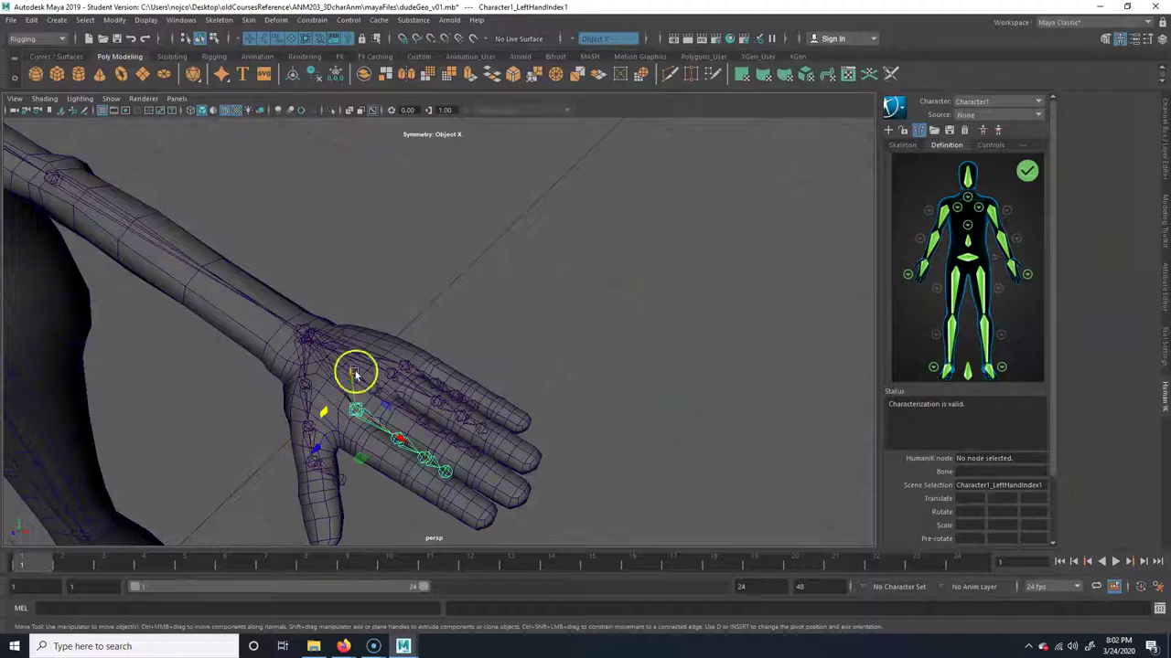
left_click(305, 338)
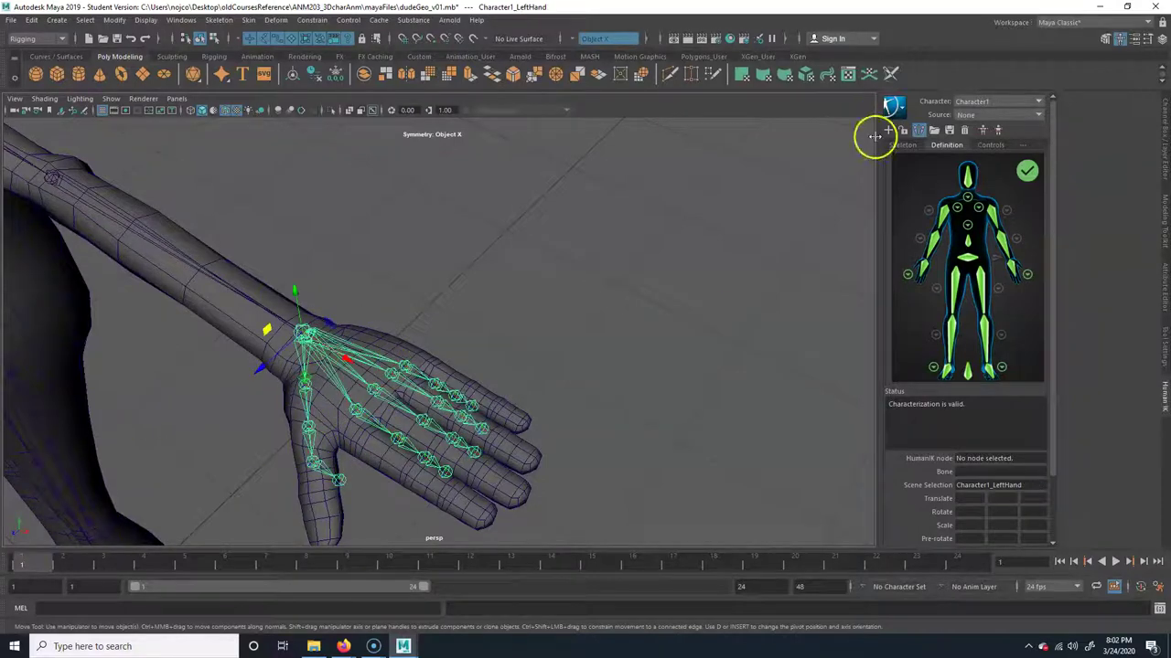
left_click(1148, 38)
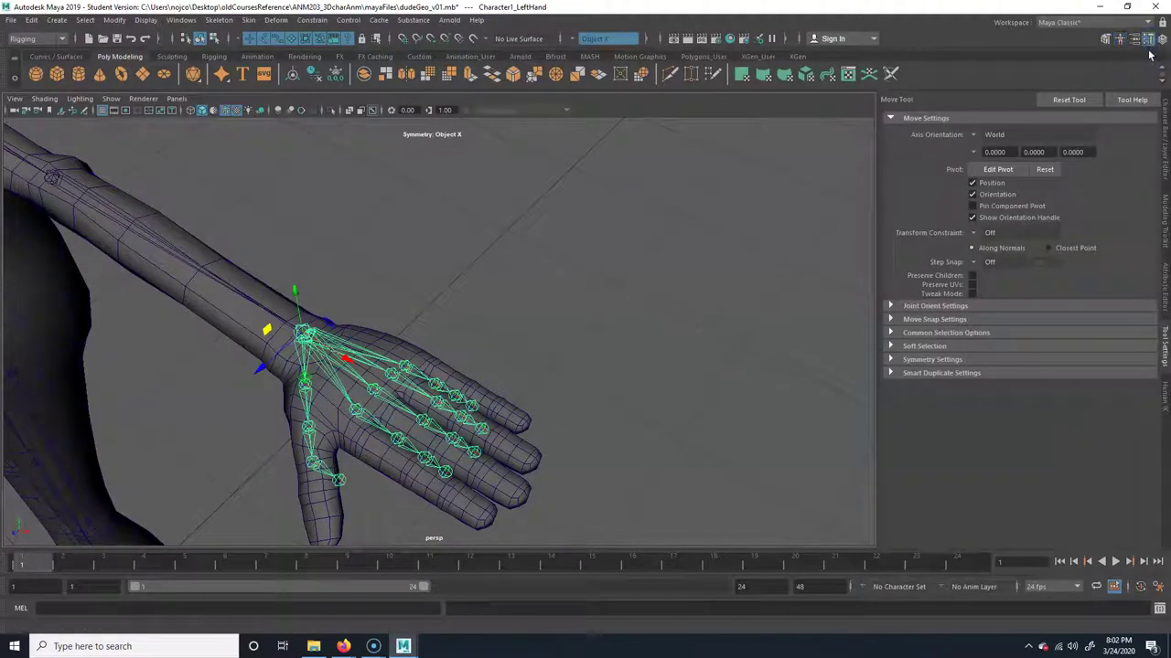
left_click(972, 135)
left_click(997, 139)
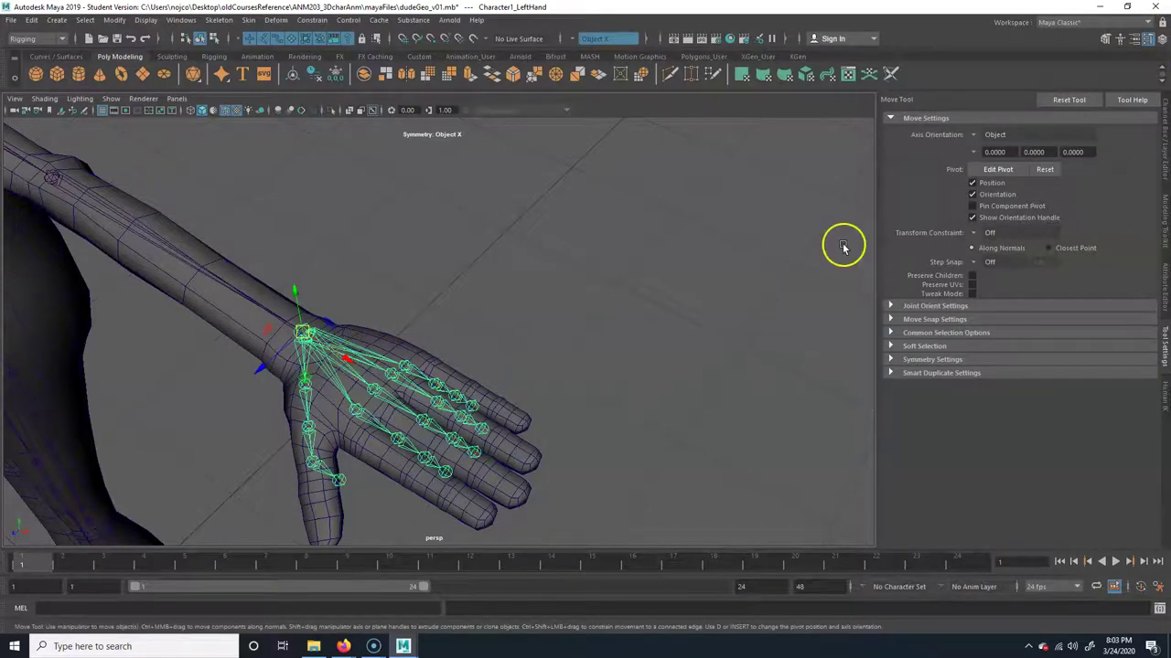
key("e")
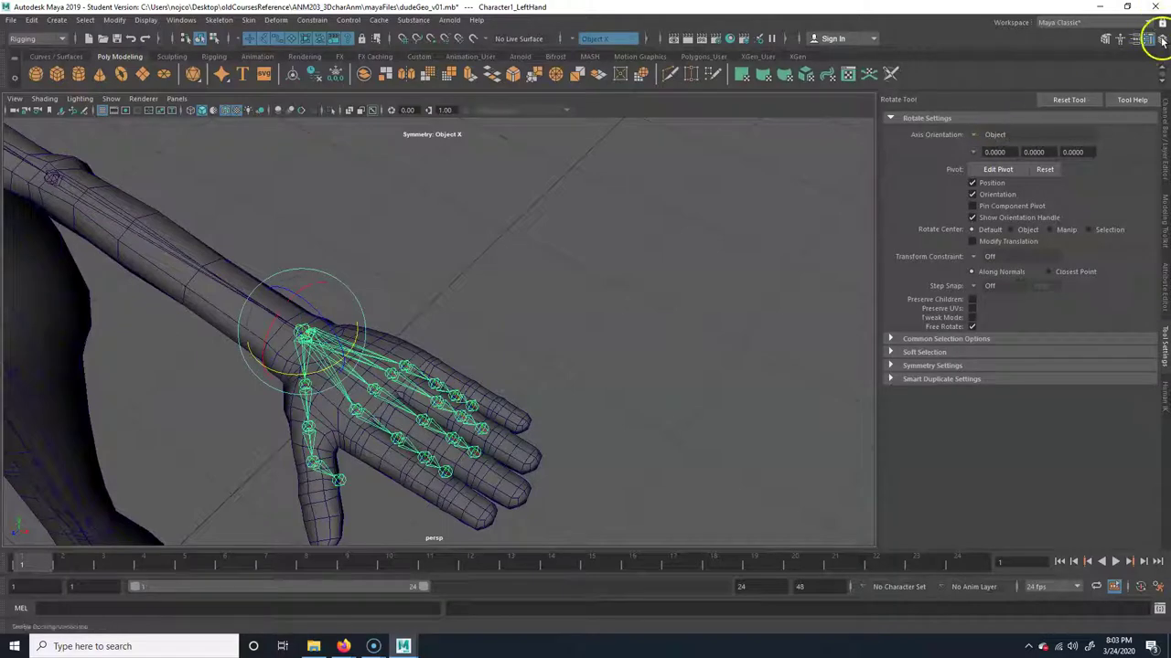
left_click(1119, 38)
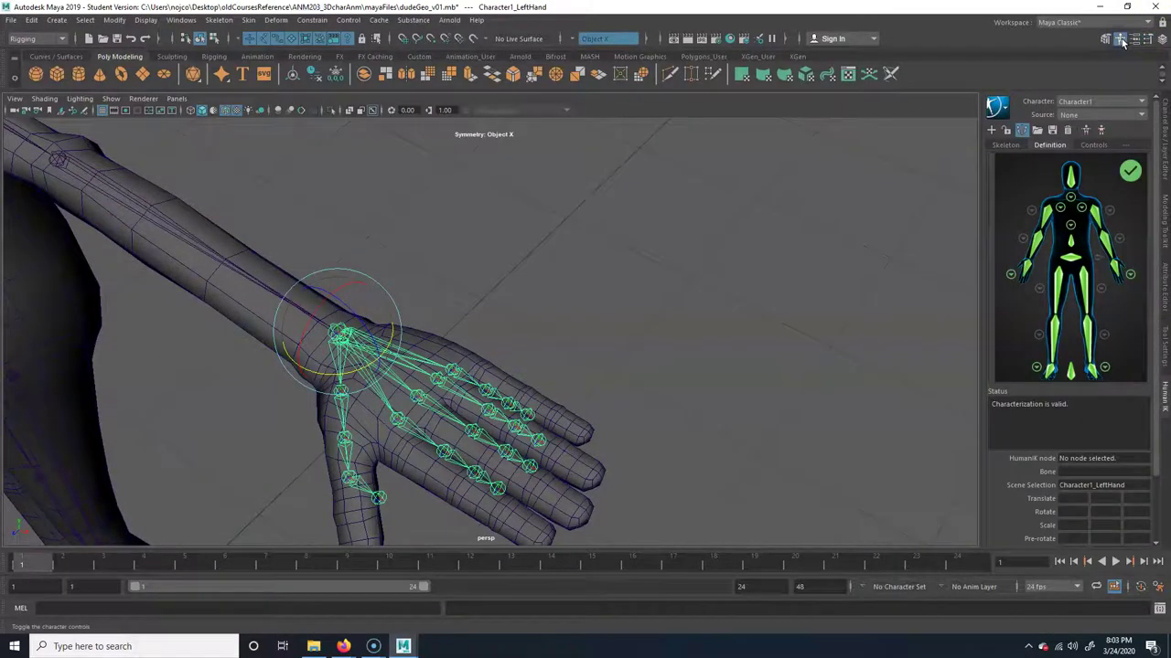
- Inspect the second left thumb joint from the side and review the Move tool's axis orientation
middle_click_drag(426, 449, 455, 418, "alt")
key("w")
left_click(372, 396)
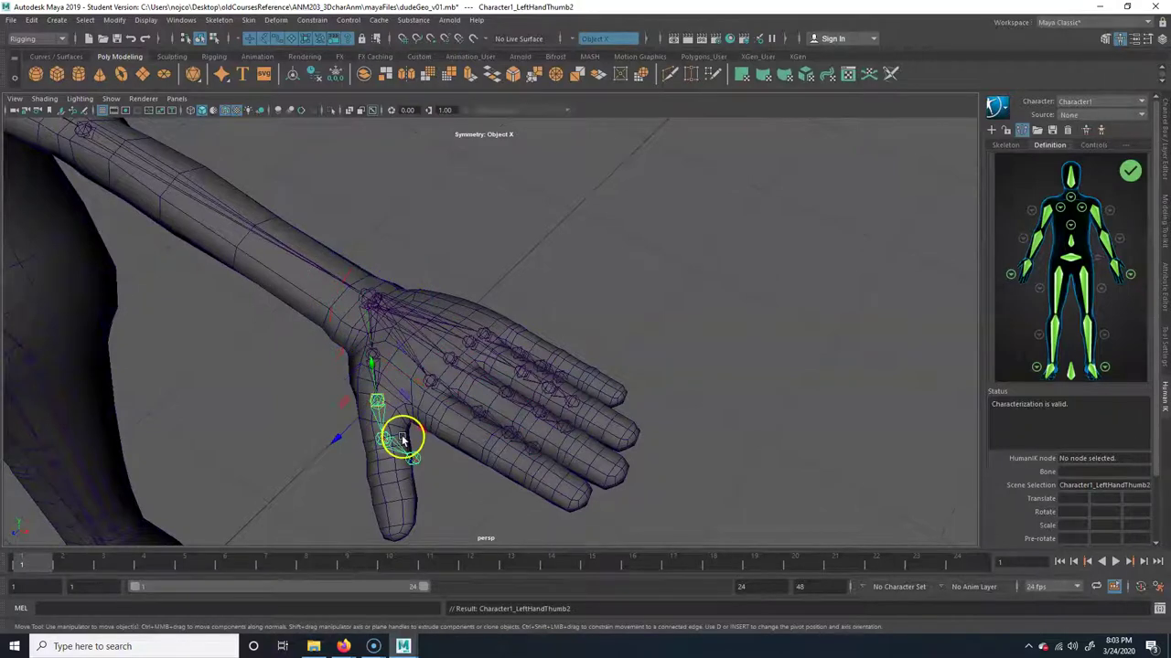
left_click_drag(431, 478, 520, 362, "alt")
left_click_drag(554, 446, 584, 409, "alt")
middle_click_drag(584, 410, 575, 344, "alt")
right_click_drag(466, 328, 611, 326, "alt")
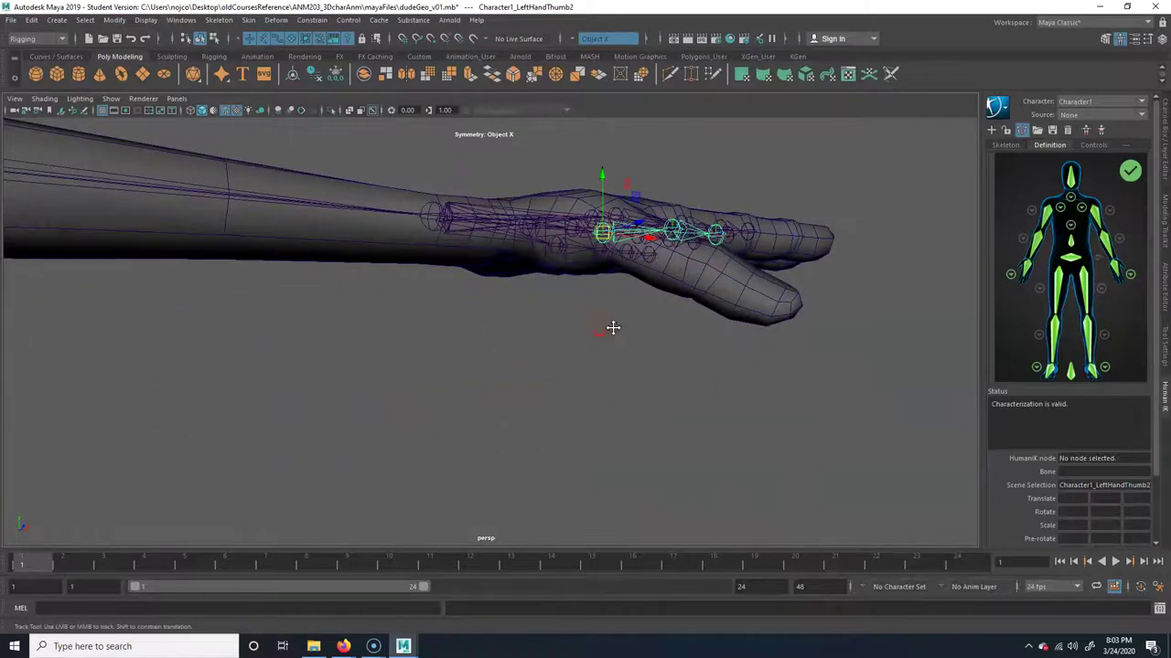
middle_click_drag(611, 326, 376, 389, "alt")
left_click(1147, 39)
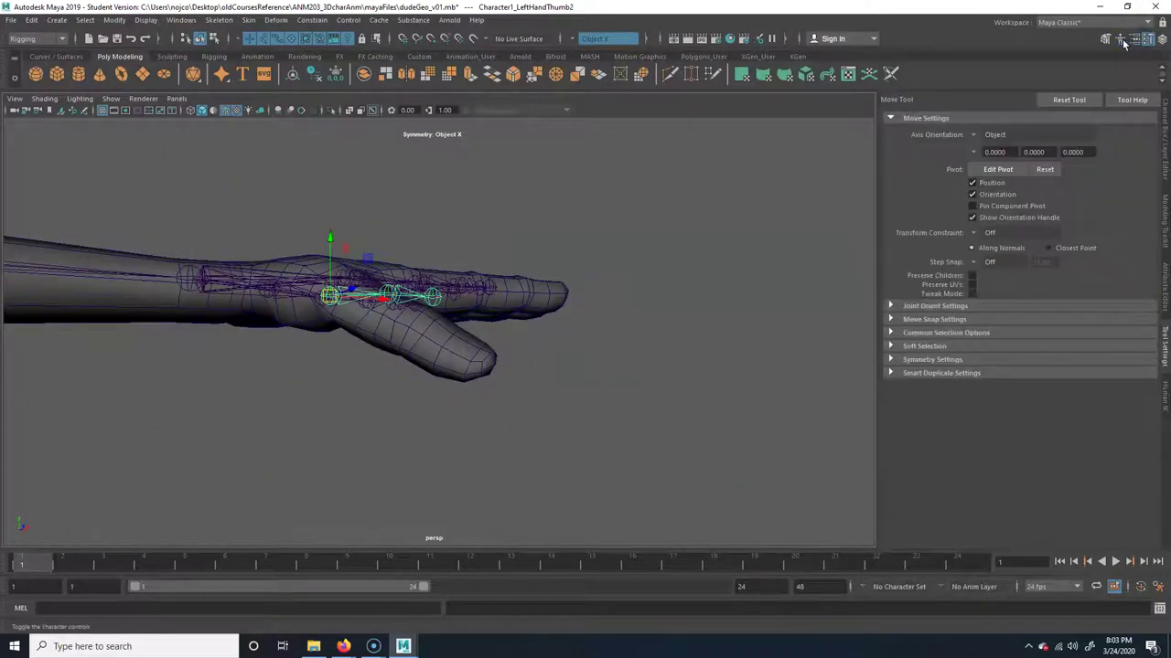
left_click(1121, 39)
- Move the second left thumb joint down and across so it lies along the base of the thumb mesh
left_click_drag(572, 321, 544, 201, "alt")
left_click(434, 437)
middle_click_drag(523, 209, 596, 282)
key("Down")
left_click_drag(596, 274, 578, 354, "alt")
left_click(427, 448)
middle_click_drag(463, 476, 450, 467)
- Move the third left thumb joint back toward the second and adjust its height within the thumb mesh
left_click(471, 472)
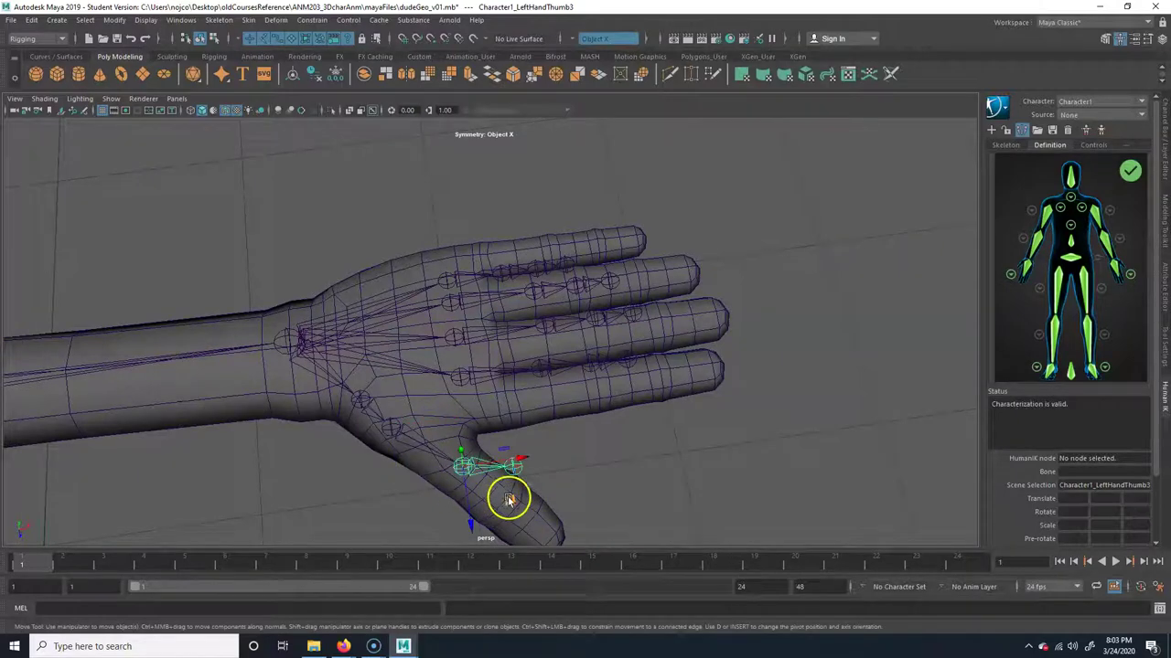
middle_click_drag(508, 500, 464, 479)
key("Down")
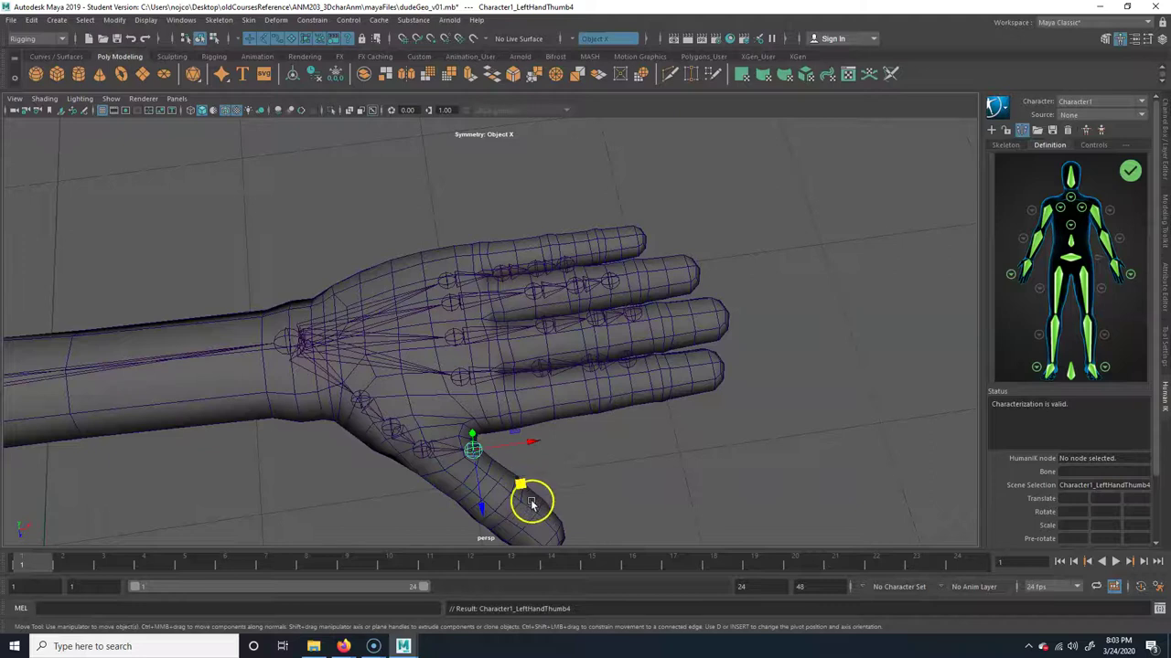
left_click_drag(530, 503, 536, 449, "alt")
left_click_drag(533, 347, 559, 339, "alt")
left_click(484, 290)
left_click_drag(512, 295, 499, 253, "alt")
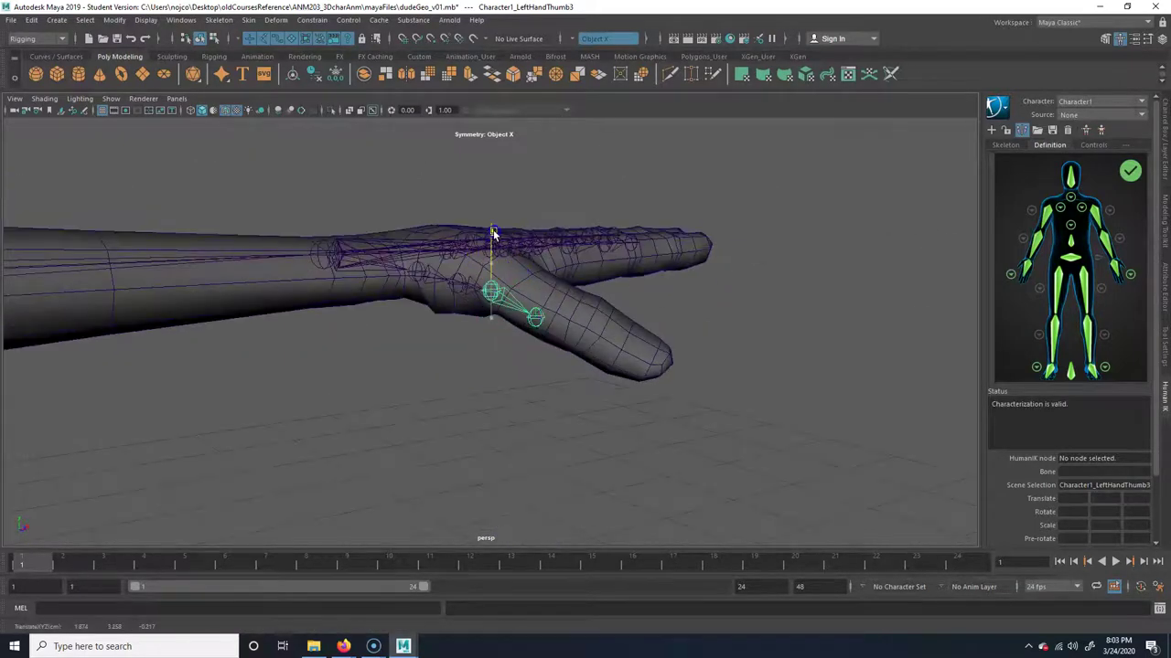
- Move the fourth left thumb joint outward along the thumb toward its tip
left_click(547, 328)
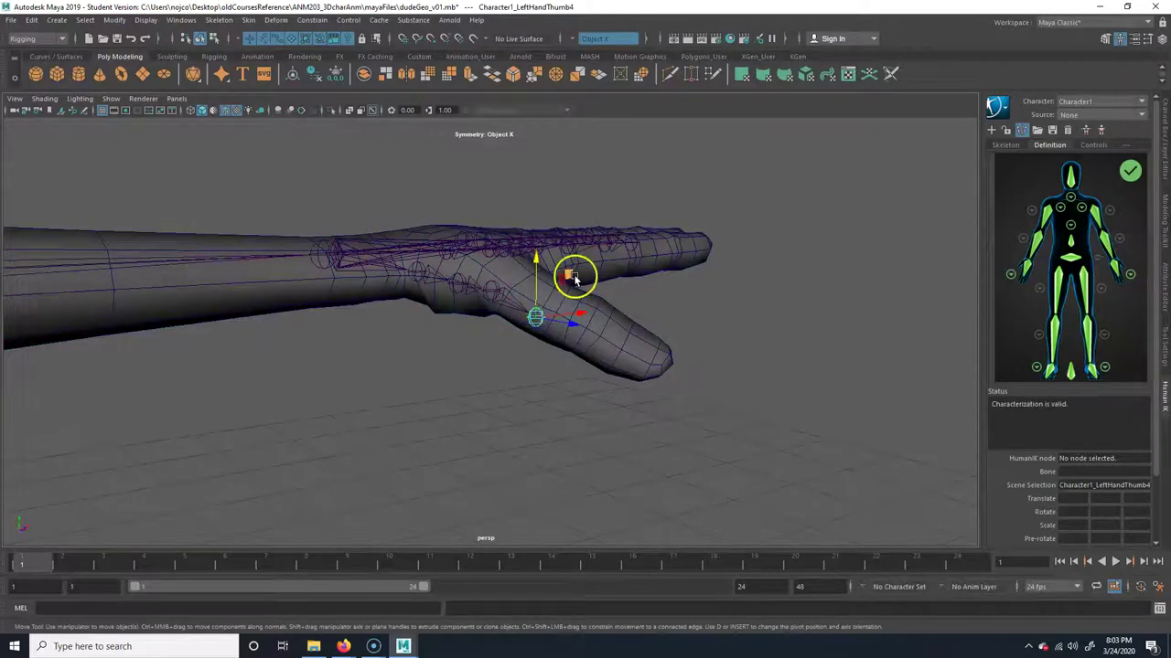
left_click_drag(535, 318, 537, 447)
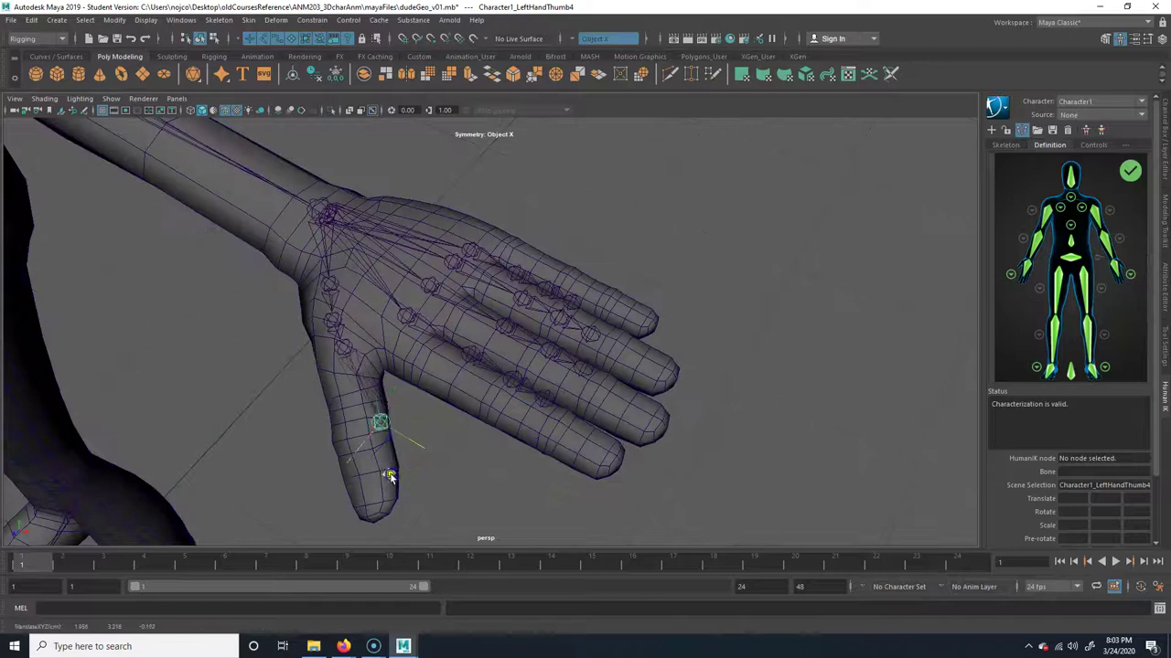
left_click_drag(358, 478, 562, 411, "alt")
- Nudge the second and third left thumb joints vertically in pivot editing mode, leaving their child joints in place
left_click(537, 289)
left_click_drag(551, 313, 584, 323, "alt")
left_click(513, 295)
key("d")
left_click_drag(517, 232, 519, 230)
left_click(553, 305)
key("d")
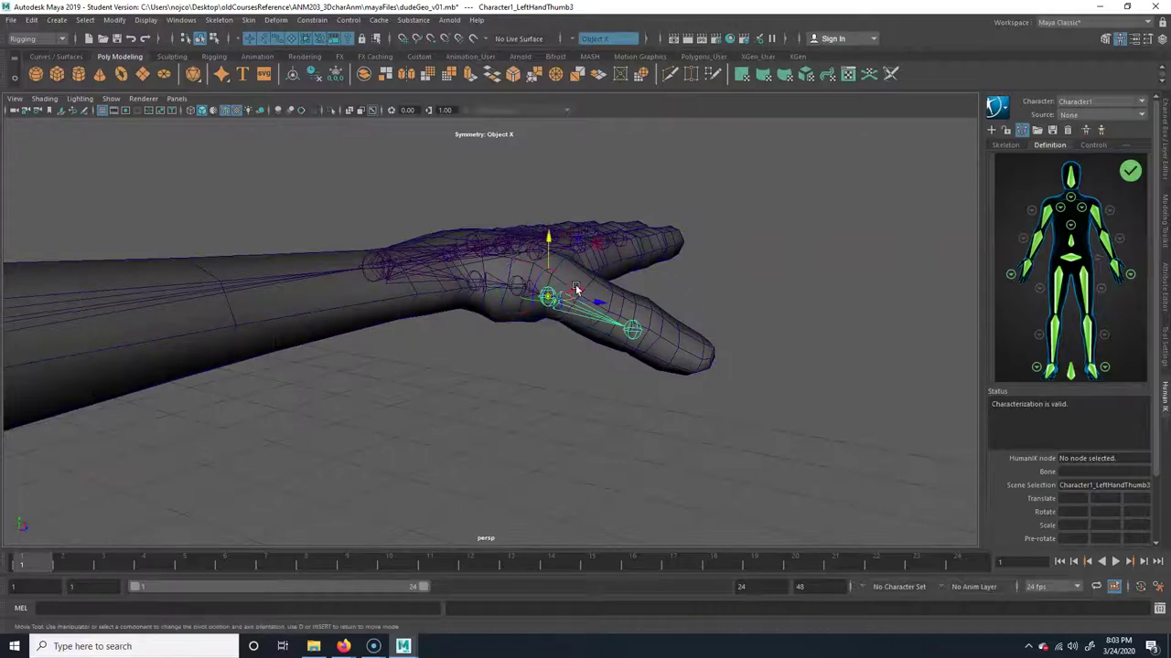
left_click_drag(603, 246, 610, 238)
- Move the base joints of the left index, middle, ring and pinky fingers to the knuckles of the hand mesh
left_click_drag(653, 381, 455, 302, "alt")
left_click(422, 335)
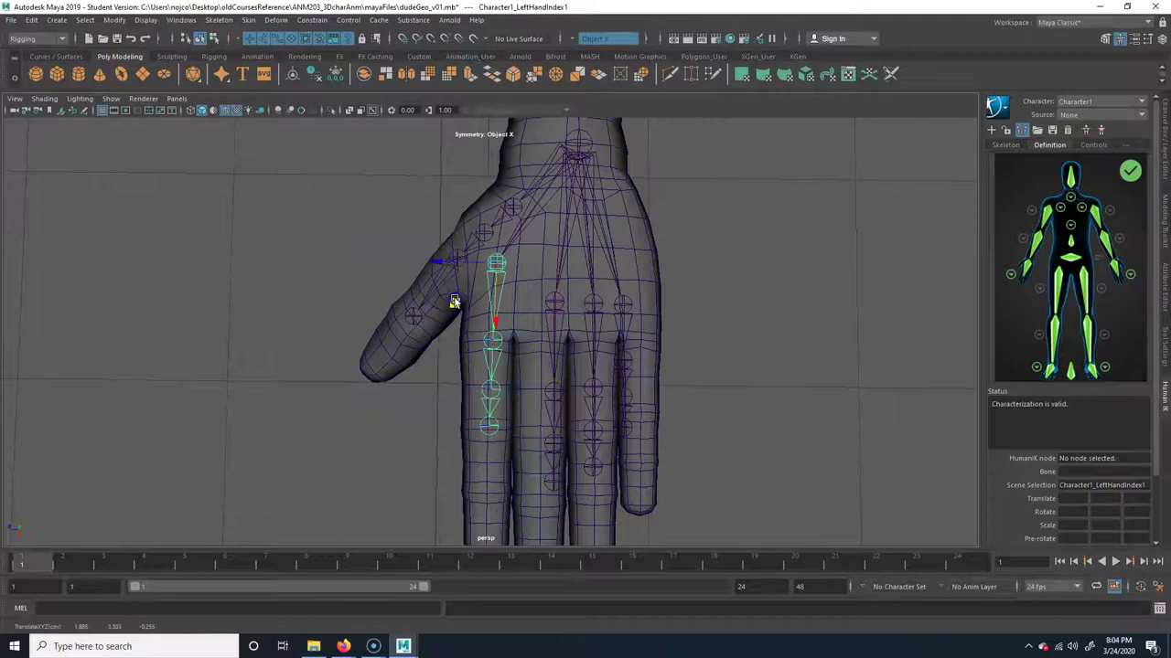
left_click(556, 303)
left_click_drag(512, 343, 502, 295)
left_click(586, 306)
left_click_drag(549, 344, 546, 299)
left_click(610, 312)
left_click_drag(577, 351, 596, 304)
- Centre the second left index joint in its finger and move the third and fourth joints outward to the finger mesh's knuckle loops
left_click(490, 345)
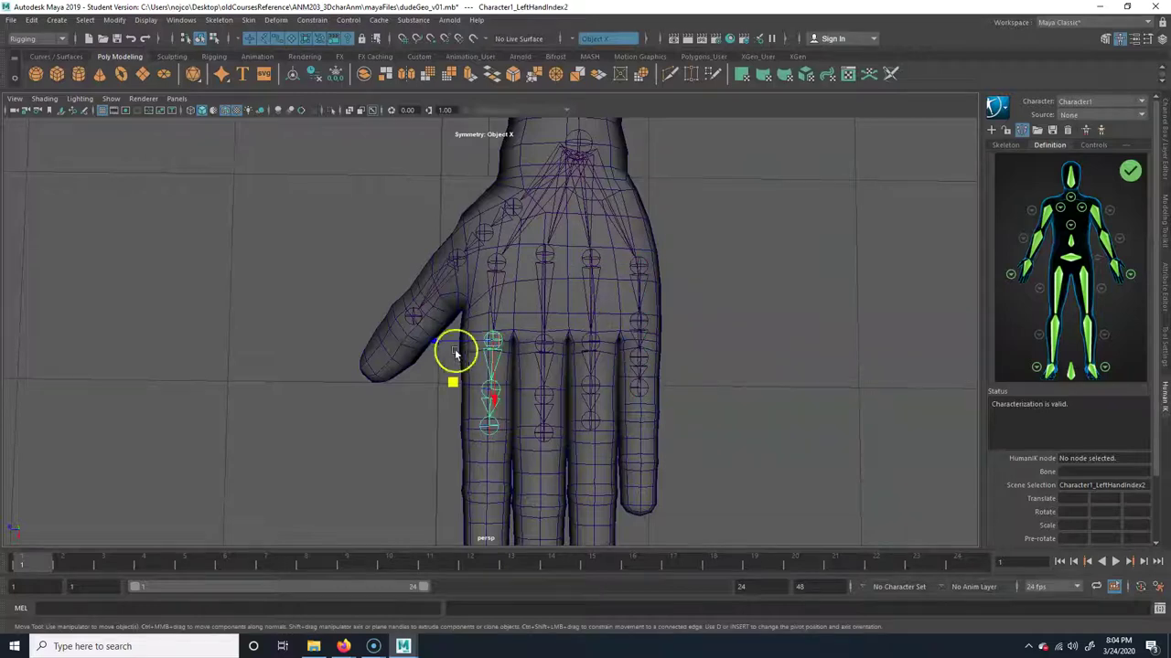
left_click(494, 353)
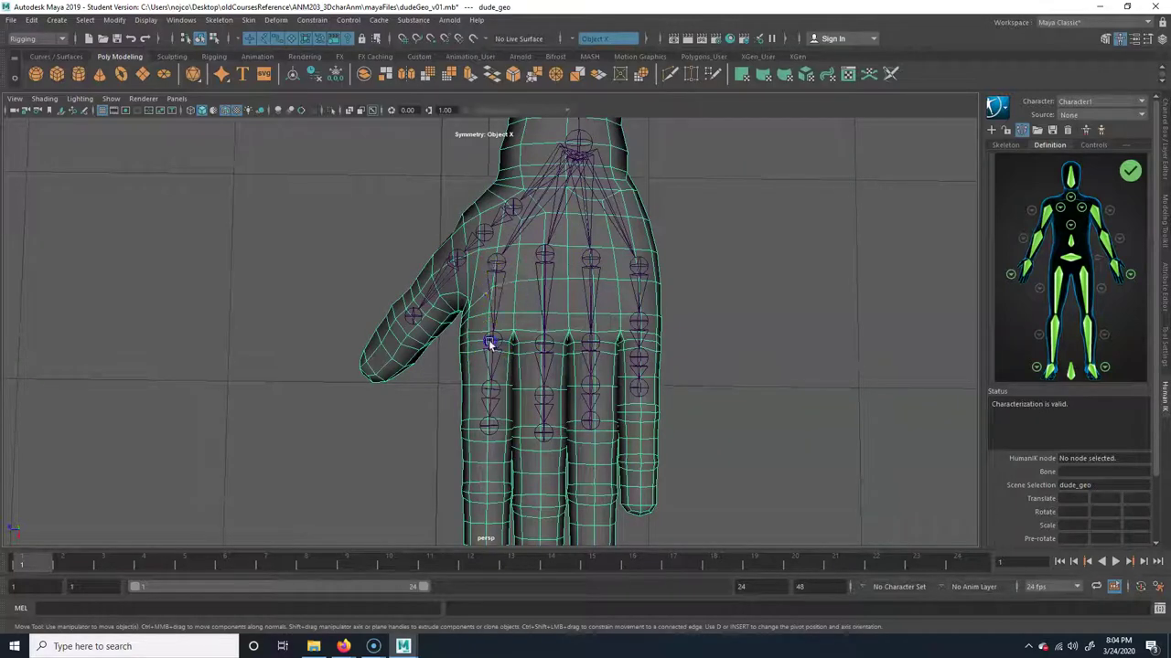
left_click(489, 341)
left_click_drag(448, 383, 443, 384)
left_click(484, 391)
left_click_drag(440, 427, 438, 472)
key("Down")
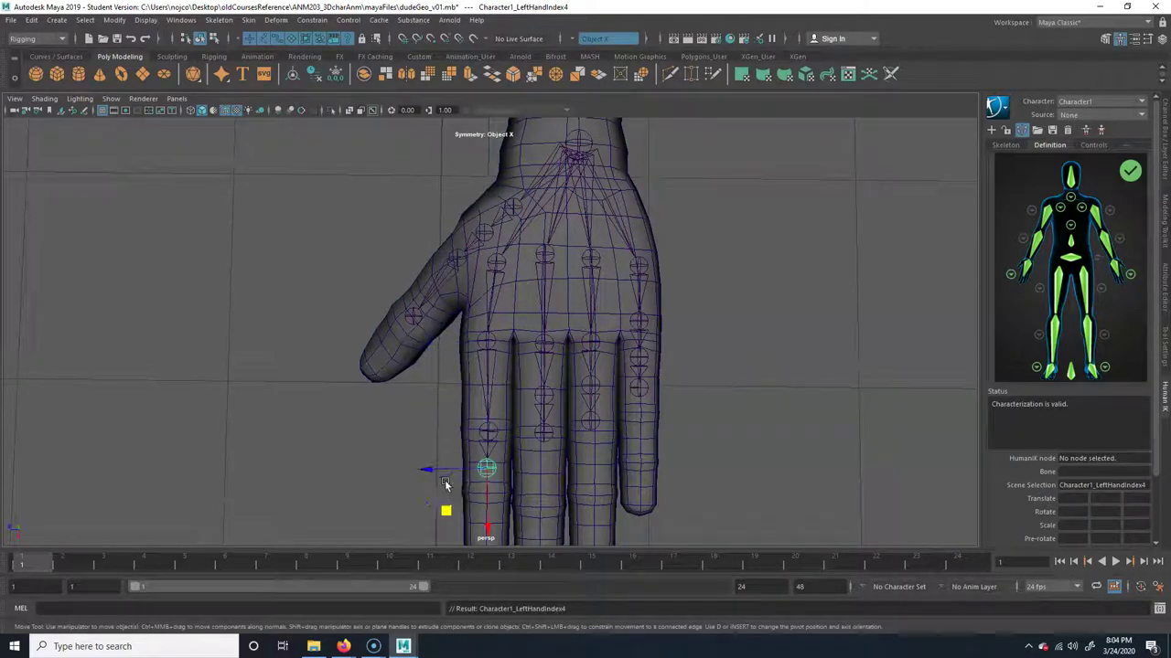
middle_click_drag(445, 516, 448, 555)
- Move the third and fourth left middle finger joints outward to the knuckle loops of the middle finger mesh
middle_click_drag(626, 528, 634, 472, "alt")
left_click(553, 318)
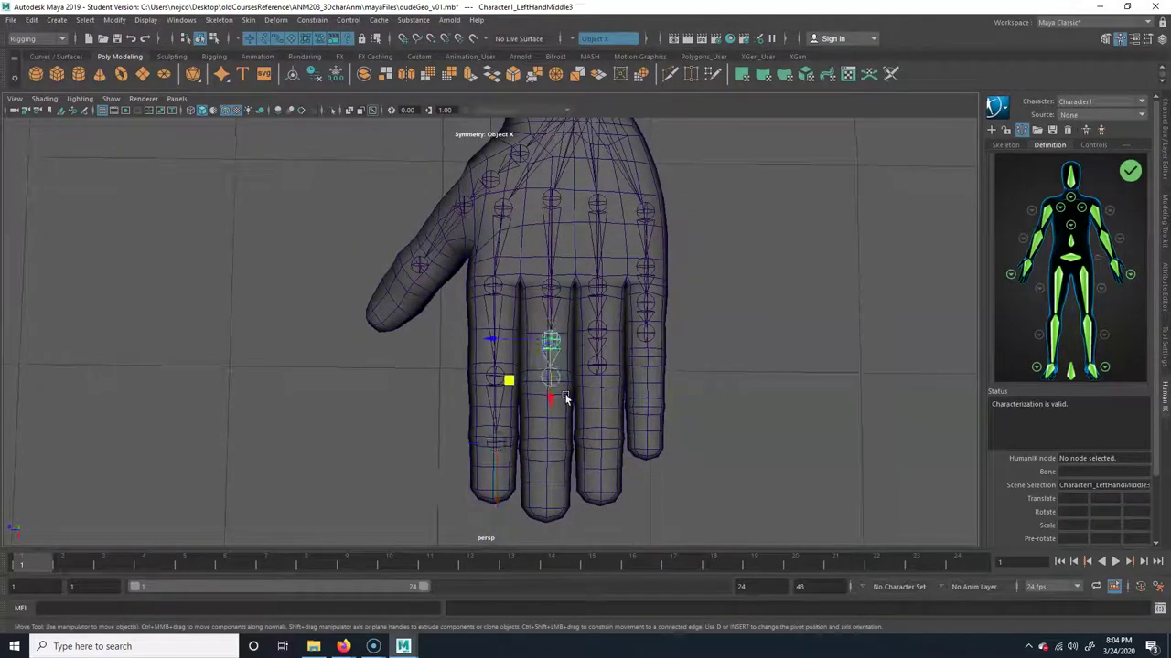
middle_click_drag(515, 381, 505, 420)
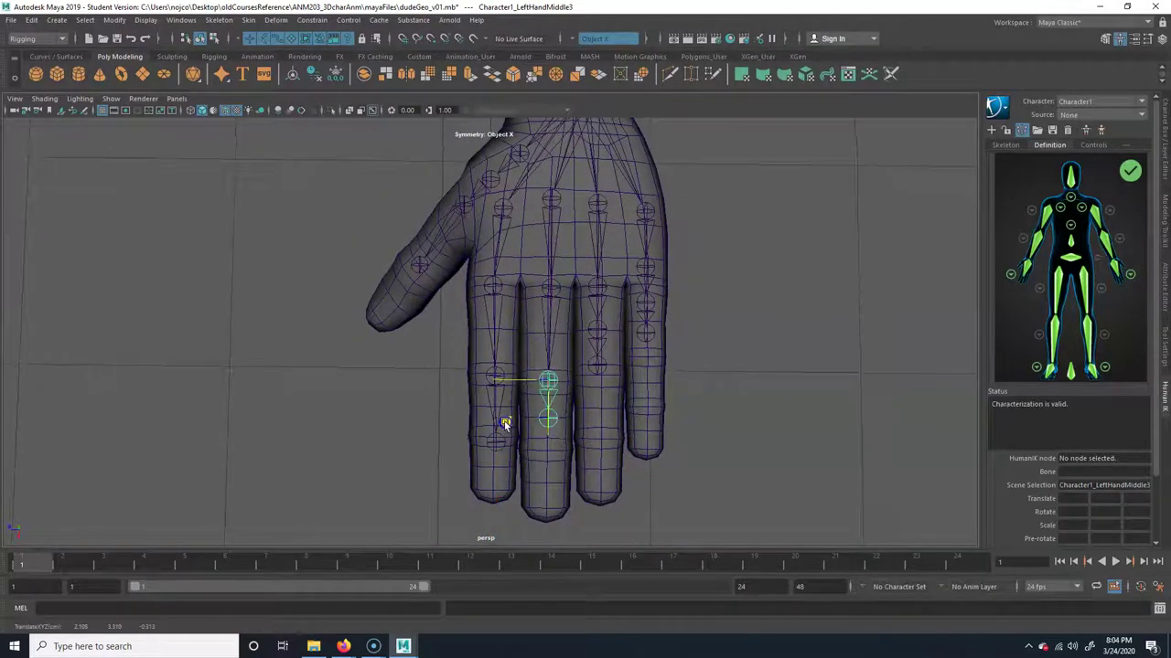
key("Down")
middle_click_drag(505, 465, 505, 495)
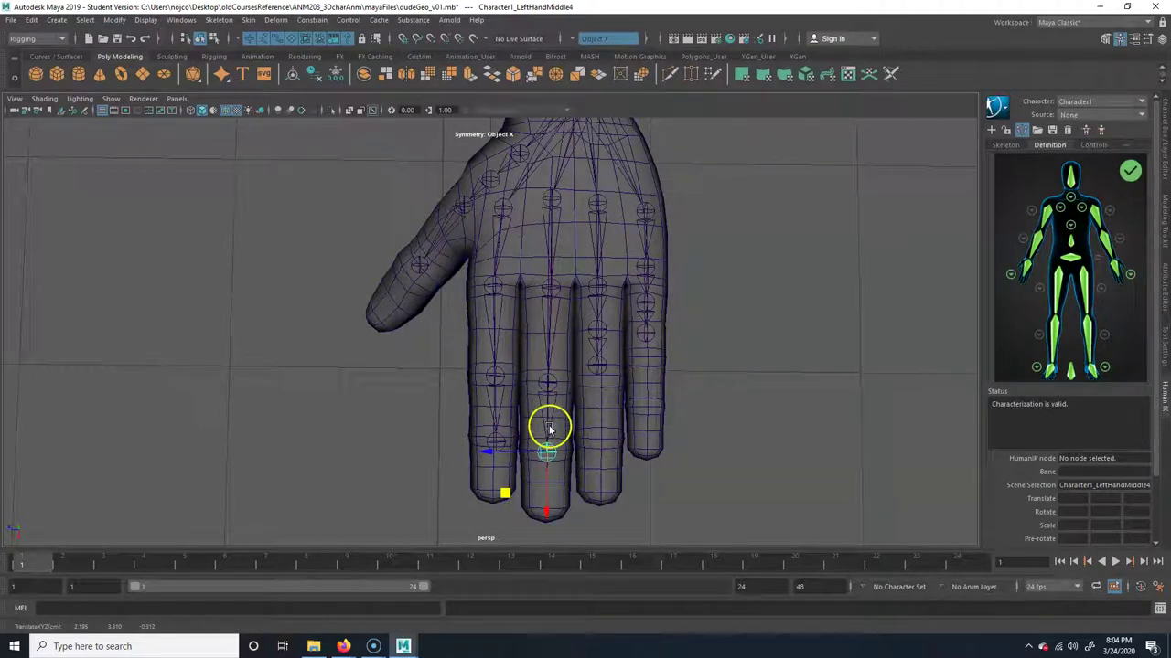
- Centre the second left ring joint sideways in its finger and move the third and fourth ring joints outward to their knuckle loops
left_click(598, 293)
key("Down")
key("Up")
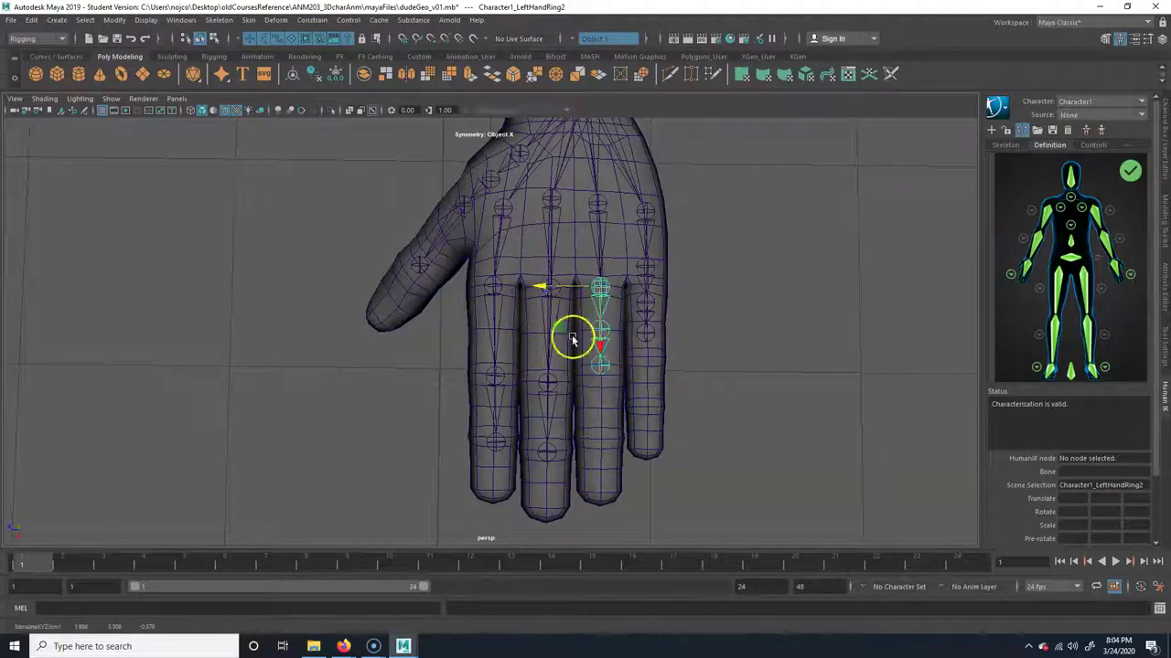
key("Down")
left_click_drag(601, 387, 601, 435)
key("Down")
left_click_drag(603, 475, 603, 498)
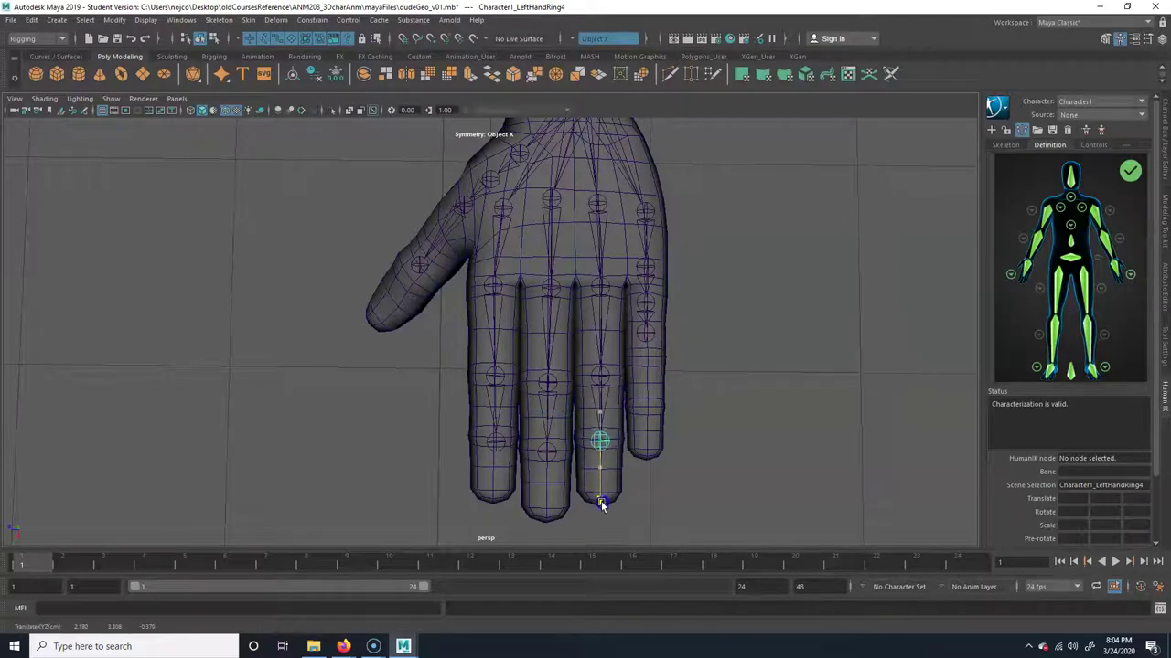
- Move the second, third and fourth left pinky joints outward to the base and knuckle loops of the pinky mesh
left_click(649, 267)
left_click_drag(625, 295, 603, 325)
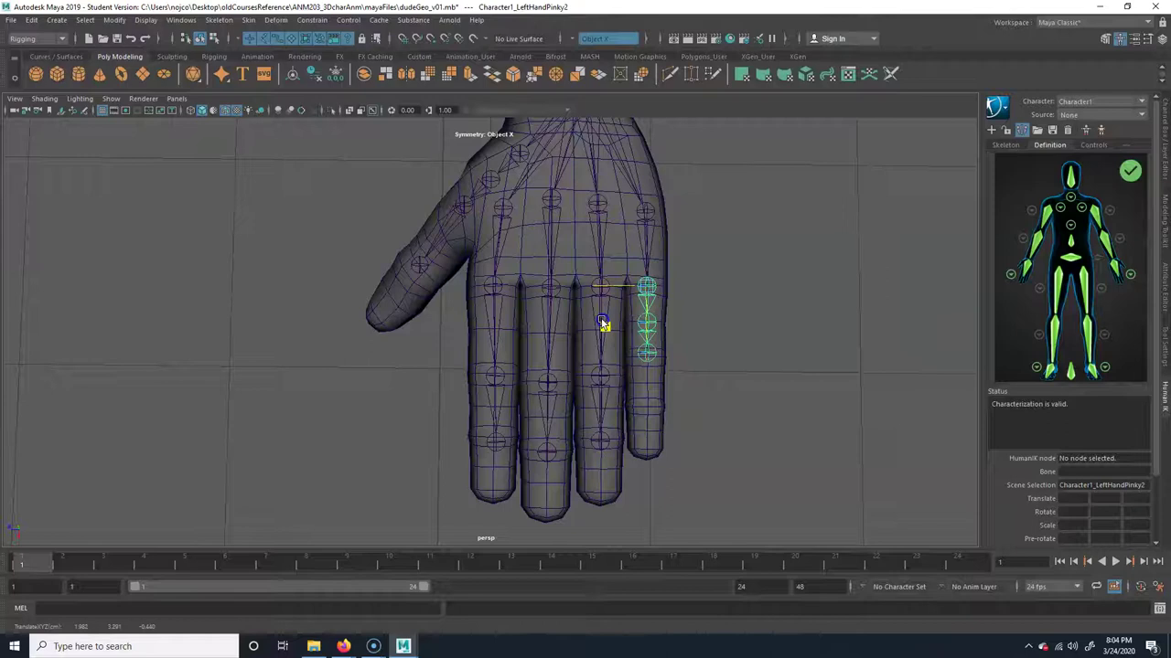
key("Down")
left_click_drag(646, 379, 648, 450)
key("Down")
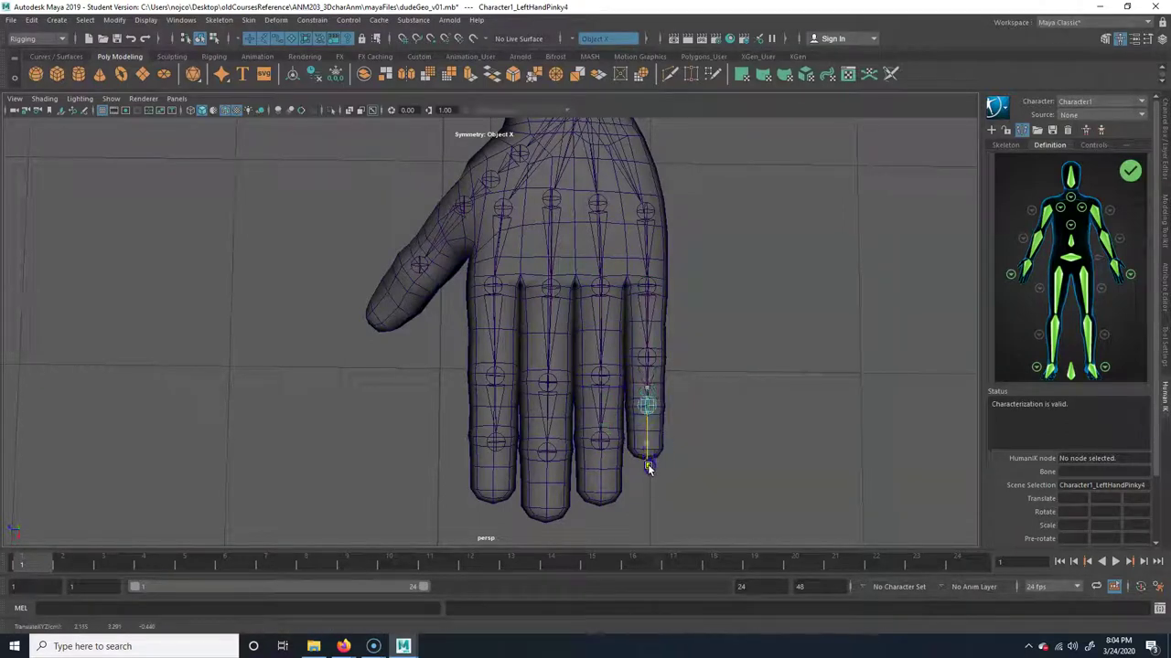
- Select the left finger joint chains in a side view of the hand and adjust their height inside the finger meshes
key("space")
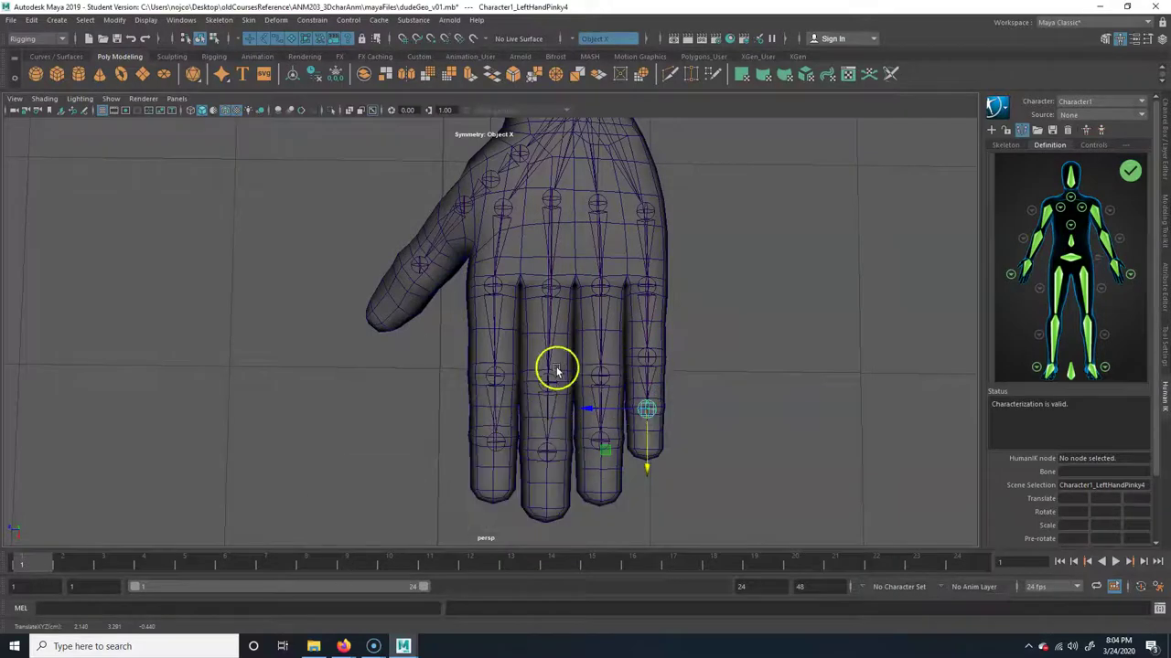
left_click(528, 367, "alt")
key("space")
left_click_drag(664, 272, 520, 269, "alt")
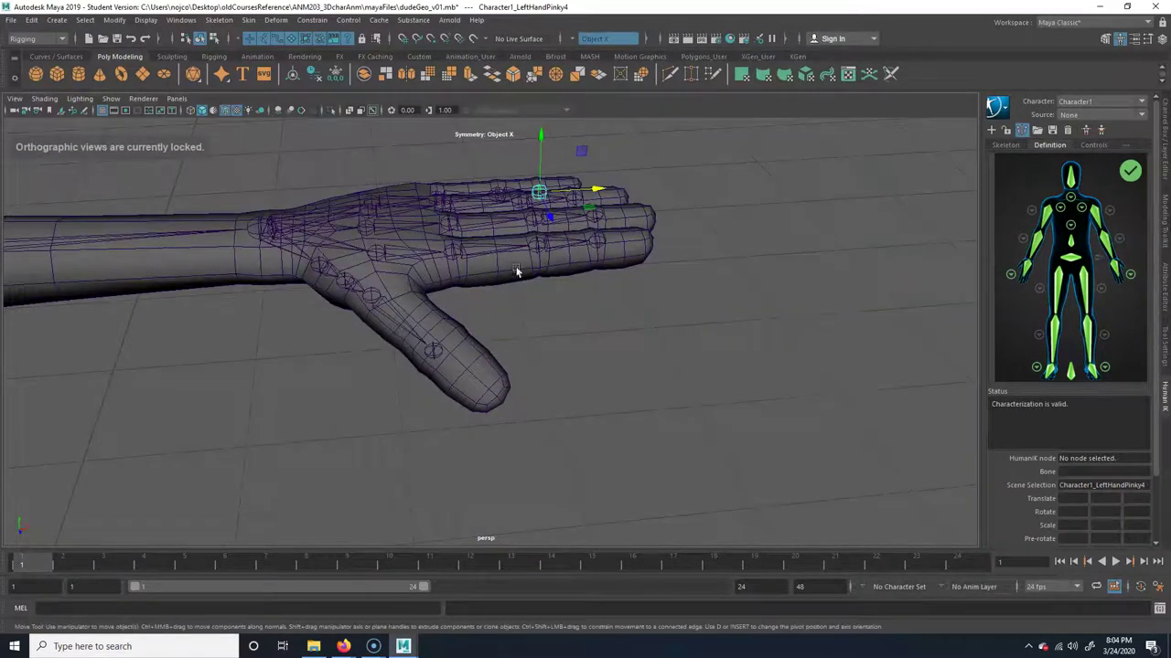
left_click_drag(450, 222, 384, 171, "alt")
left_click_drag(503, 317, 489, 270, "alt")
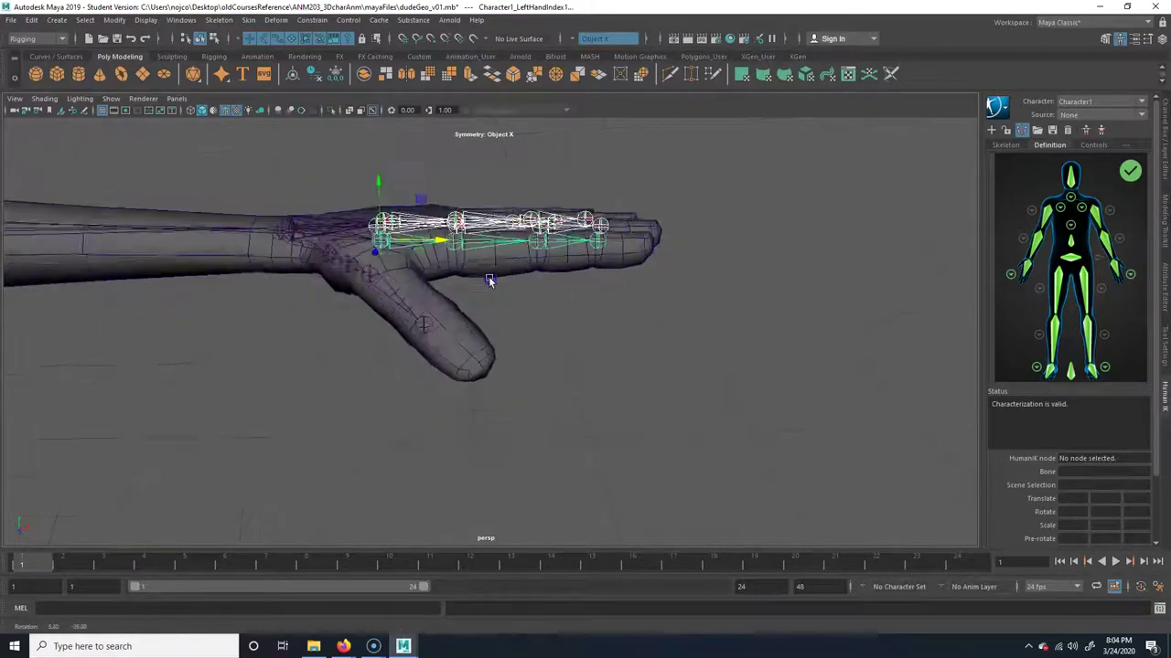
left_click_drag(382, 183, 430, 183, "alt")
left_click(485, 274)
- Check the left index, middle and ring finger joints against the hand mesh from below and from the side
left_click_drag(485, 275, 490, 344, "alt")
left_click(513, 375)
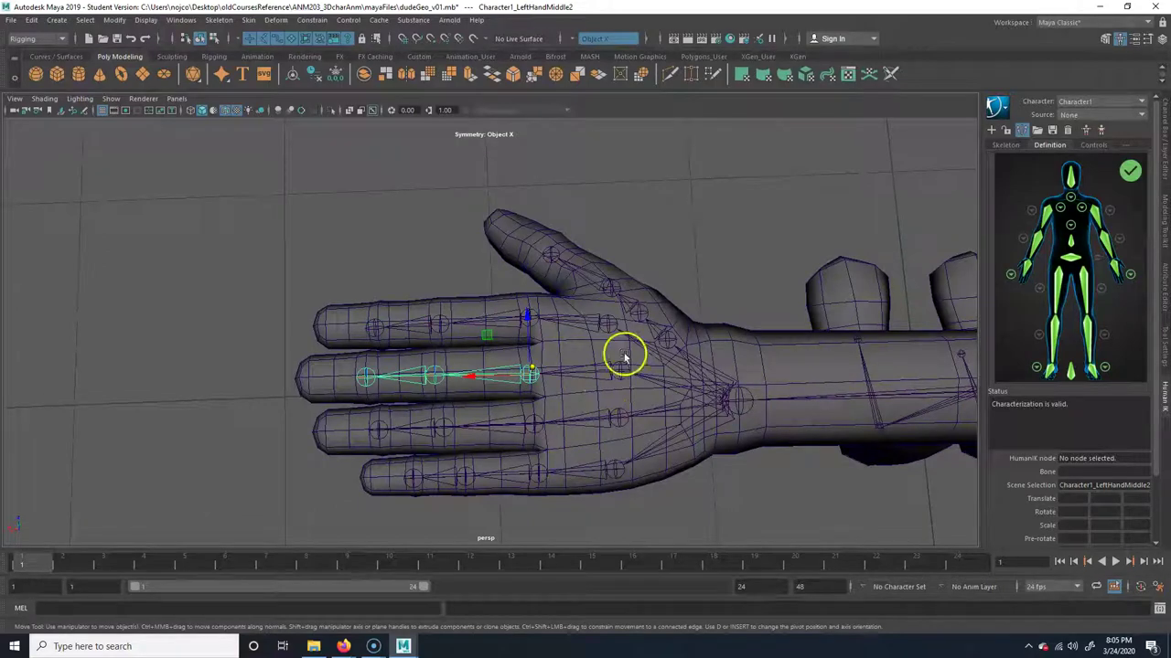
left_click(614, 326)
left_click(619, 375)
left_click(621, 420)
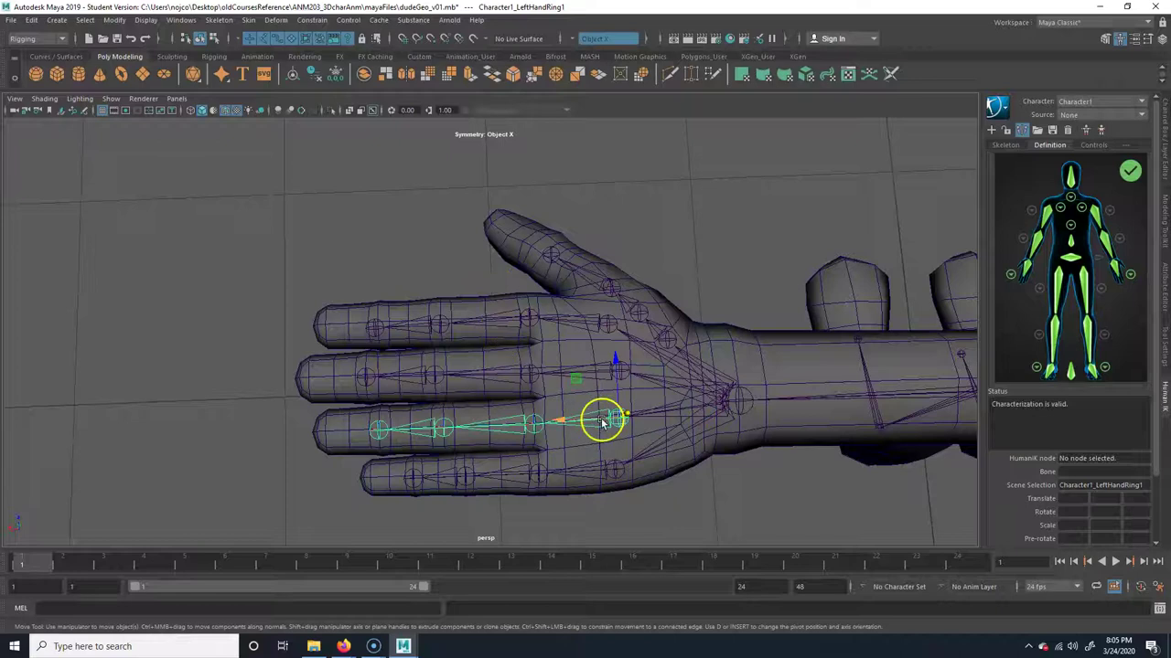
left_click_drag(426, 470, 710, 391, "alt")
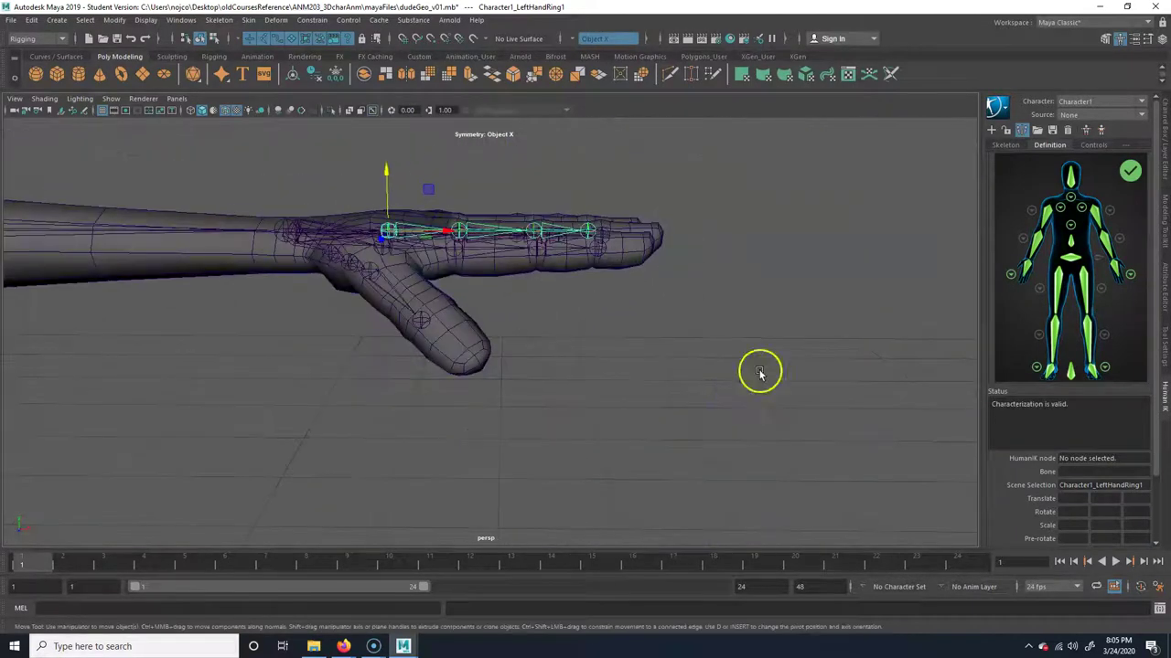
- Mirror the fitted left-side joints to the right side of the HumanIK skeleton
right_click_drag(760, 373, 214, 382, "alt")
middle_click_drag(216, 383, 435, 344, "alt")
right_click_drag(609, 362, 387, 418, "alt")
left_click_drag(386, 418, 309, 405, "alt")
right_click_drag(309, 405, 505, 444, "alt")
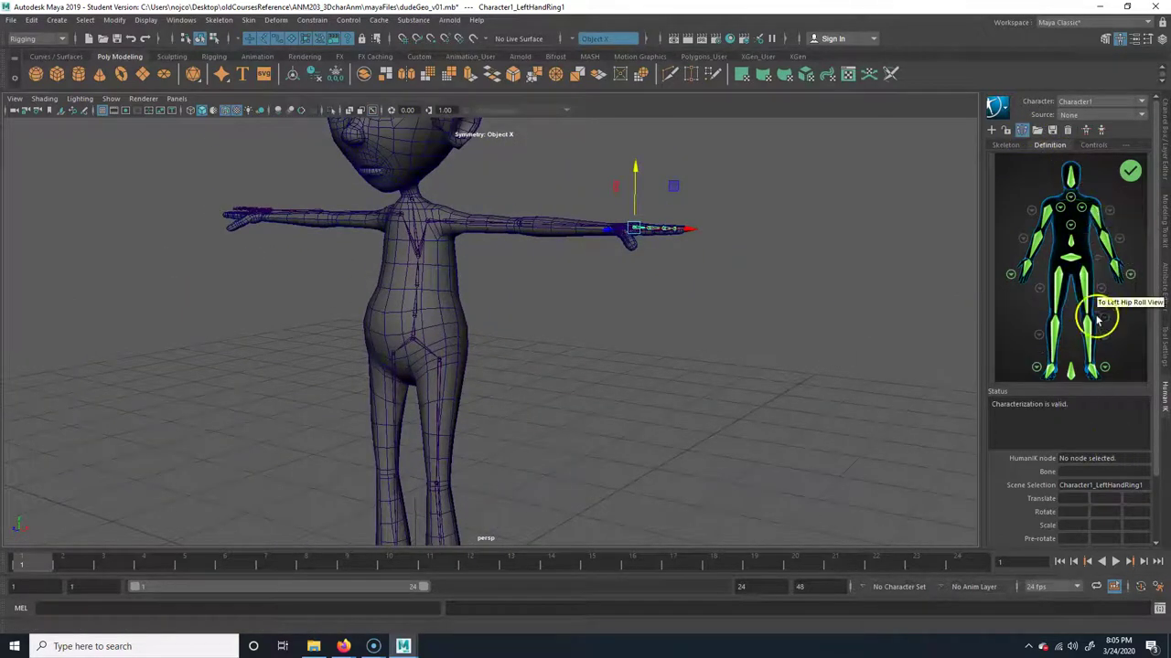
left_click(1006, 145)
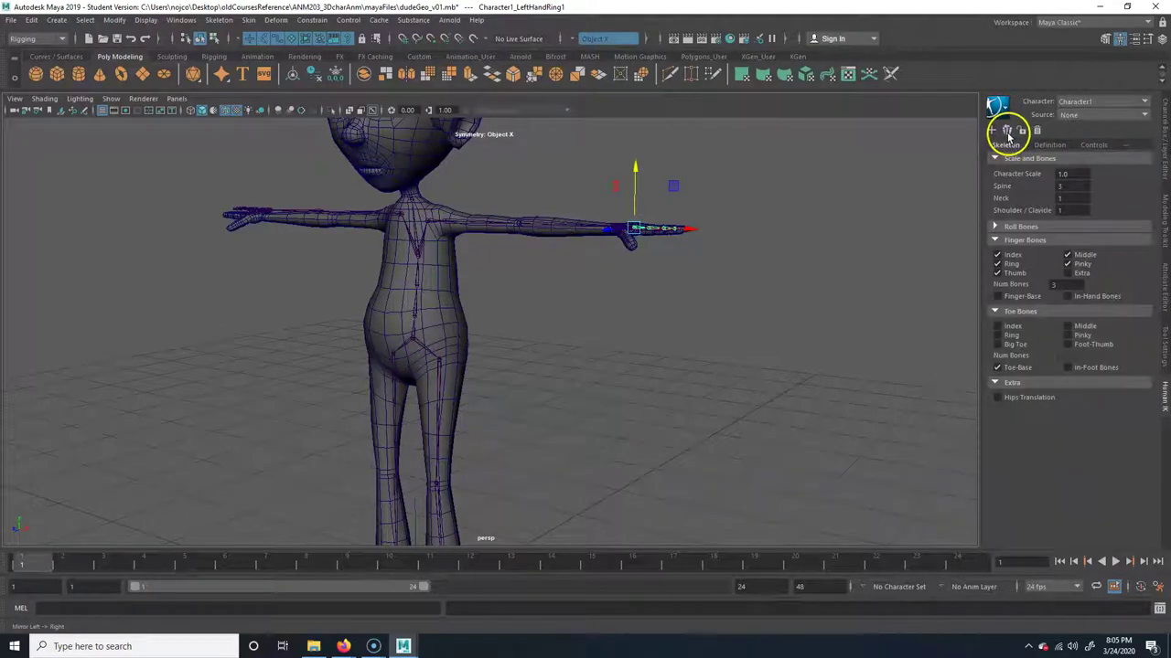
left_click(370, 217)
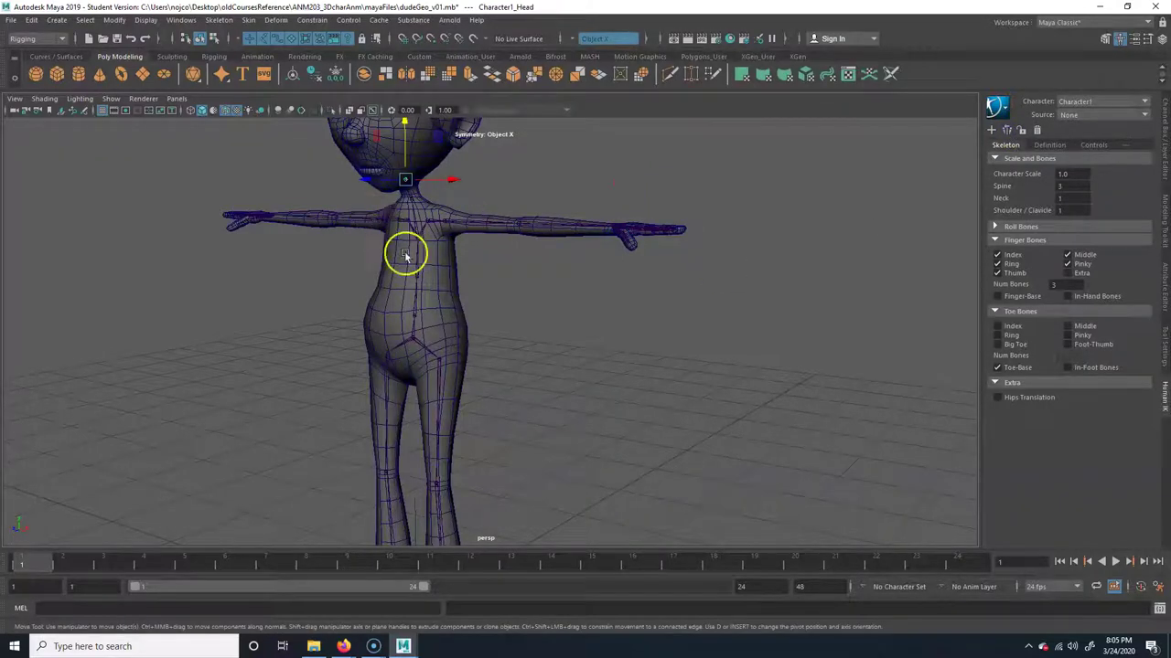
- Inspect the mirrored skeleton on the full body and review the character's HumanIK controls and definition
left_click_drag(452, 410, 322, 392, "alt")
middle_click_drag(656, 347, 684, 322, "alt")
left_click_drag(600, 290, 653, 310, "alt")
right_click_drag(653, 309, 491, 298, "alt")
middle_click_drag(491, 298, 562, 292, "alt")
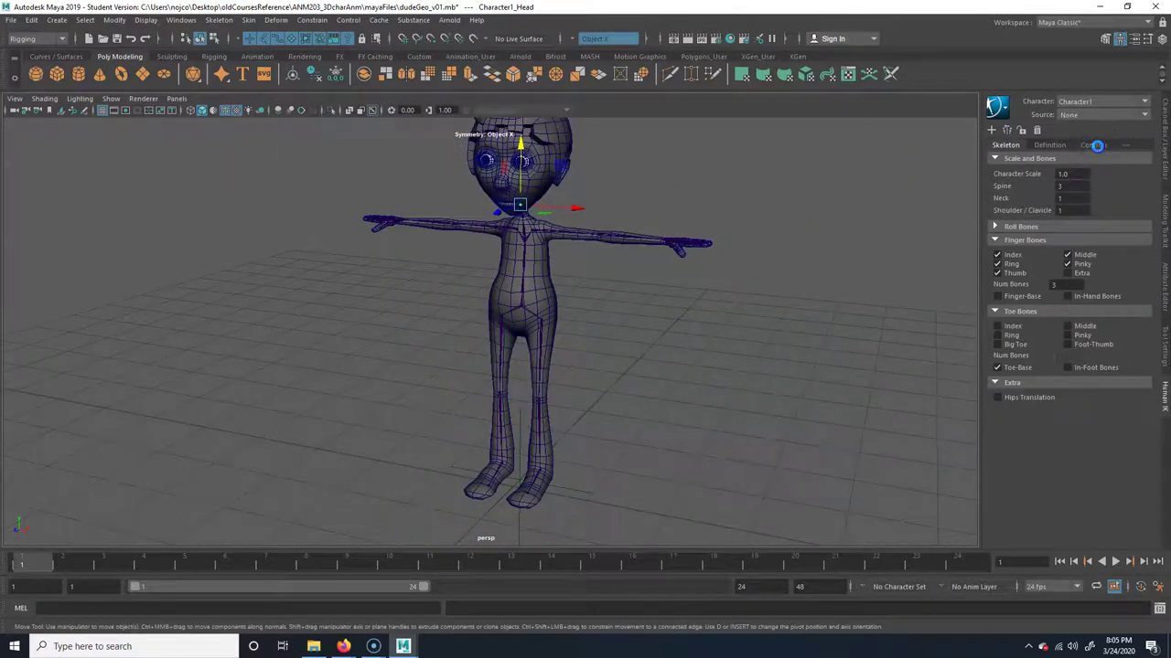
left_click(1094, 146)
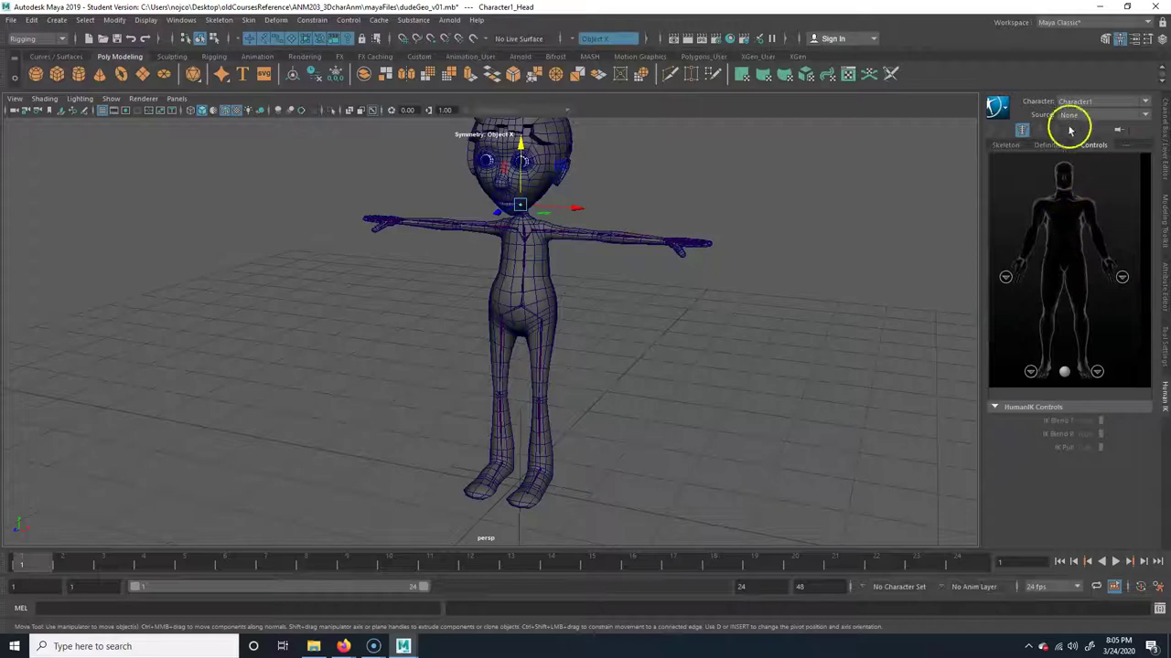
left_click(1054, 145)
left_click(1113, 146)
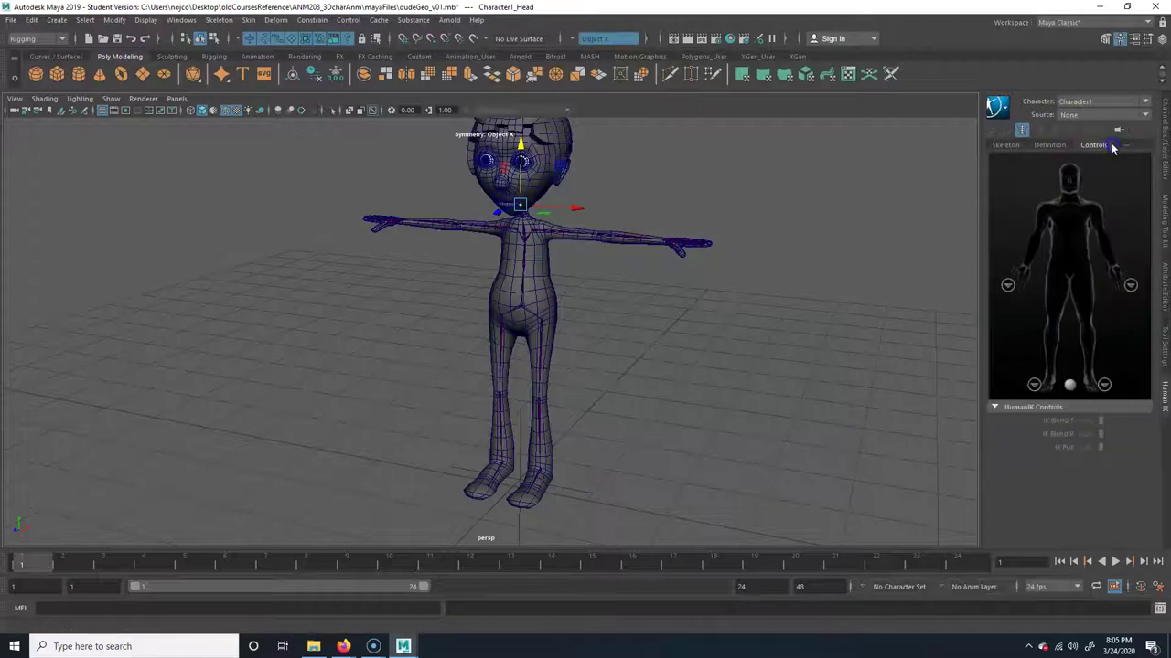
left_click(1048, 156)
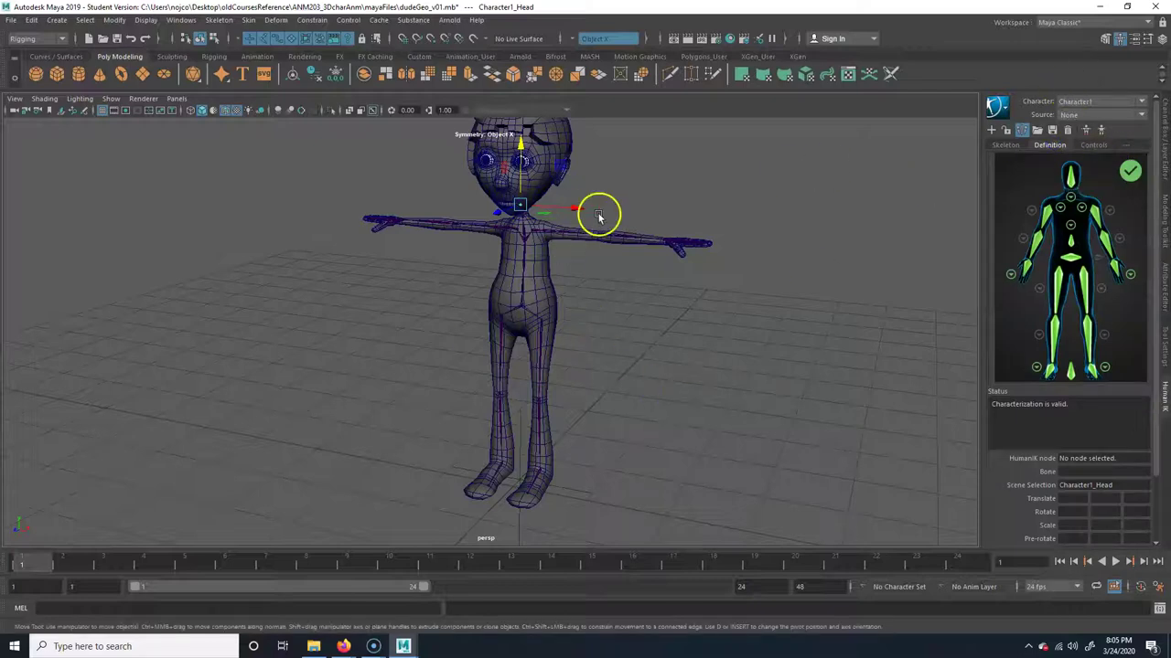
- Examine the skeleton hierarchy by walking up from the left hand joints through the hips to the reference node
left_click(532, 313)
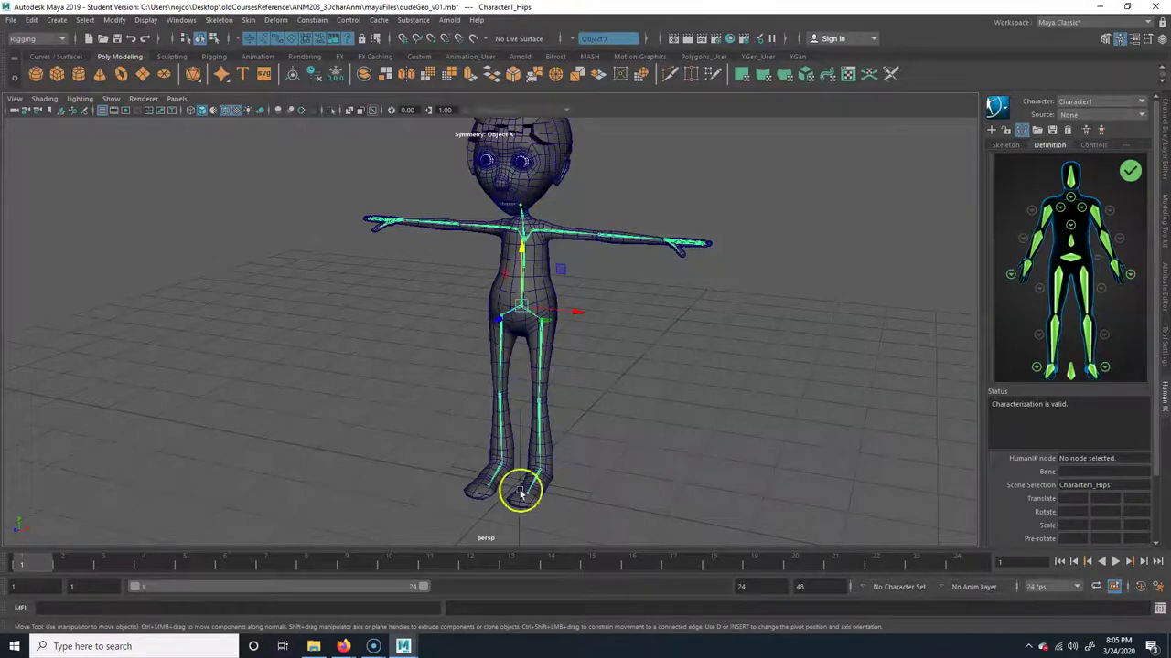
key("Up")
left_click(519, 316)
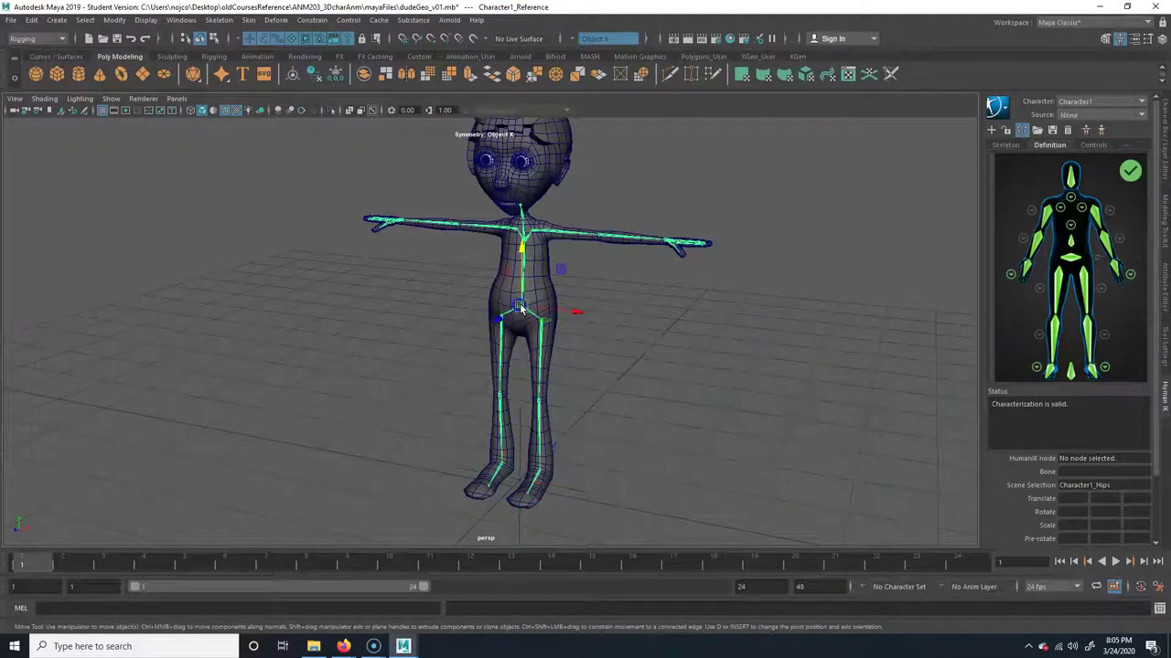
left_click(678, 240)
key("Up")
key("Up")
key("Up")
key("Up")
key("Up")
key("Up")
key("Up")
key("Up")
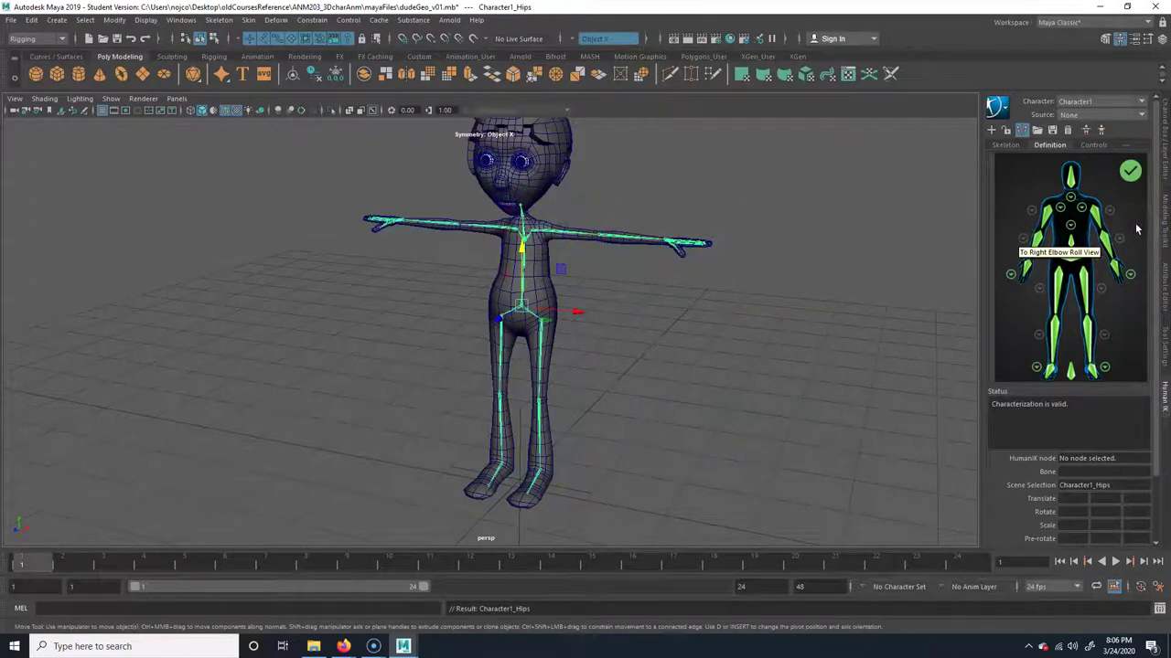
key("Up")
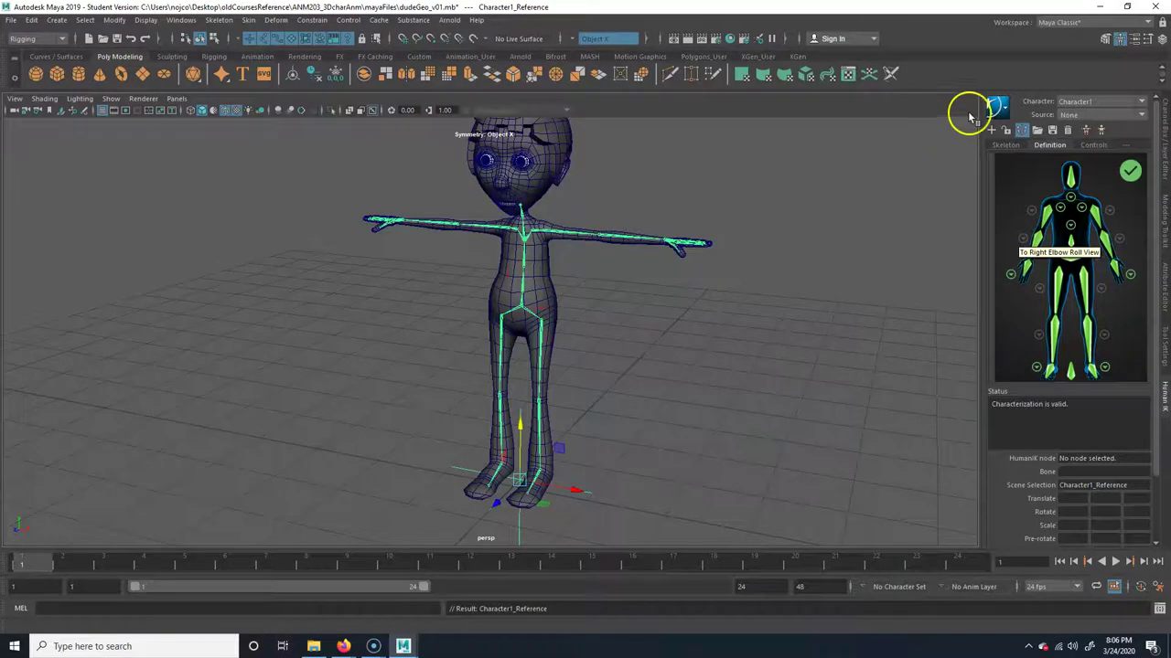
- Select the hips joint together with the body mesh and open the Bind Skin options
left_click(536, 313)
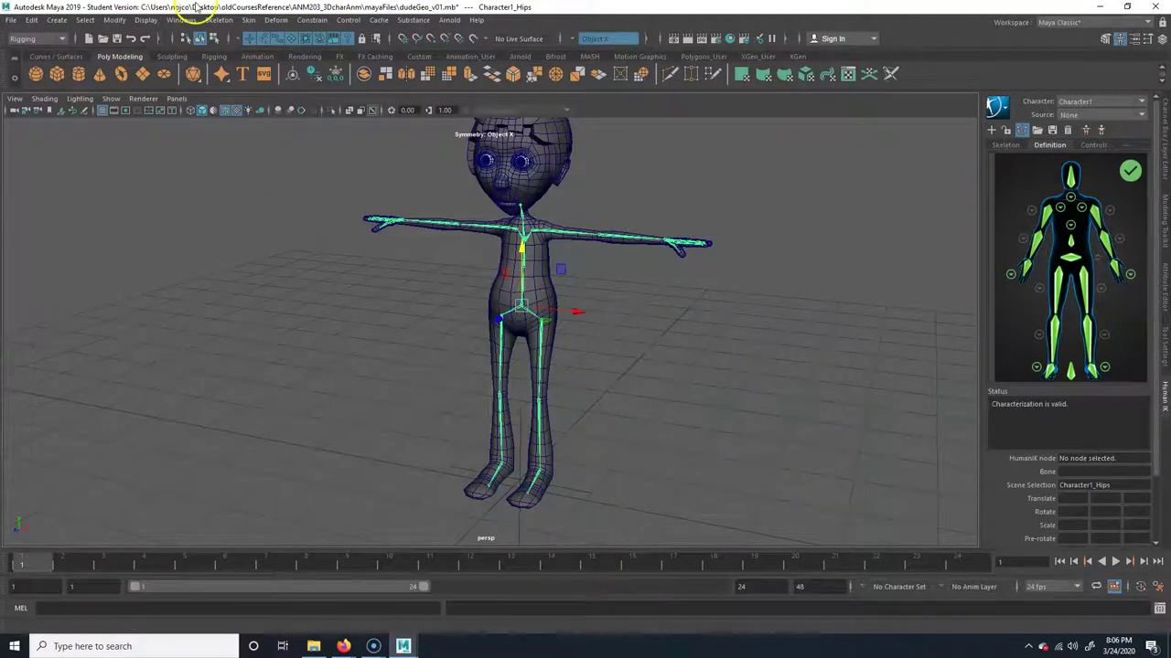
left_click(554, 292)
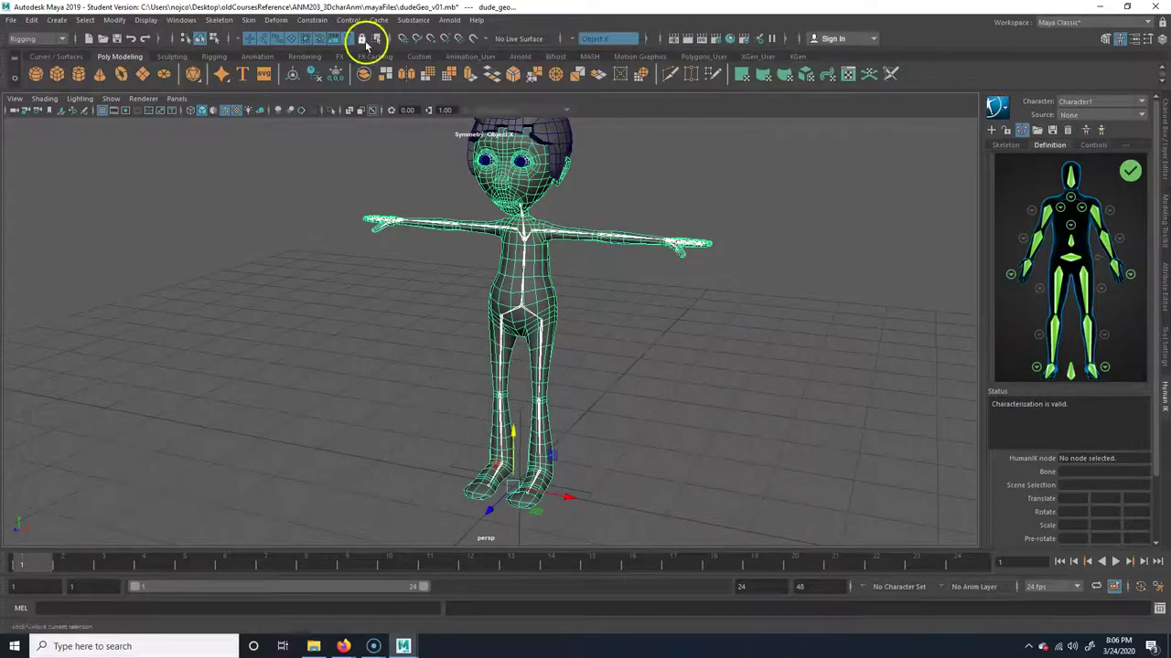
left_click(249, 20)
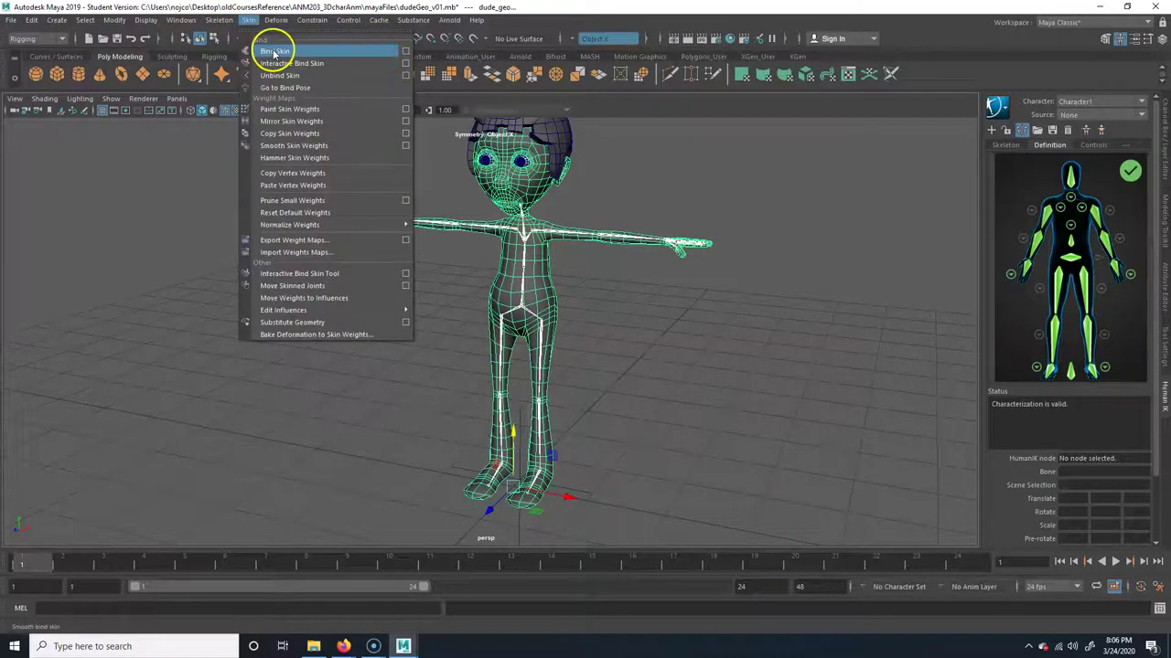
left_click(407, 52)
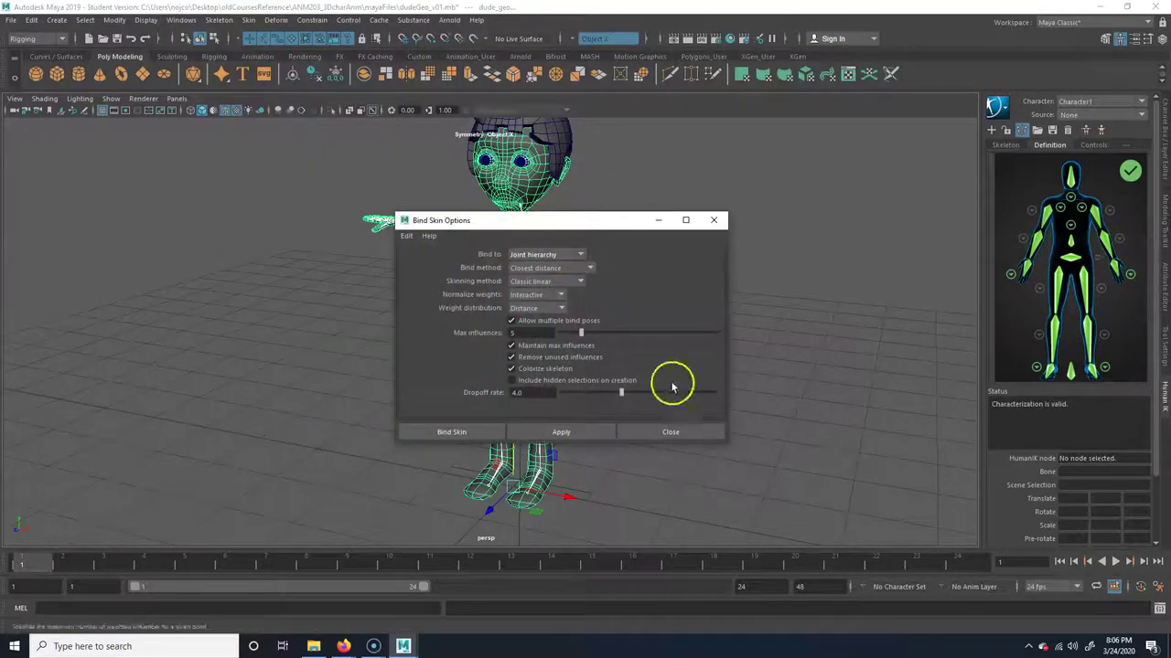
- Keep Bind to set to Joint hierarchy after reviewing its choices, and move the options dialog clear of the character's body
left_click(554, 255)
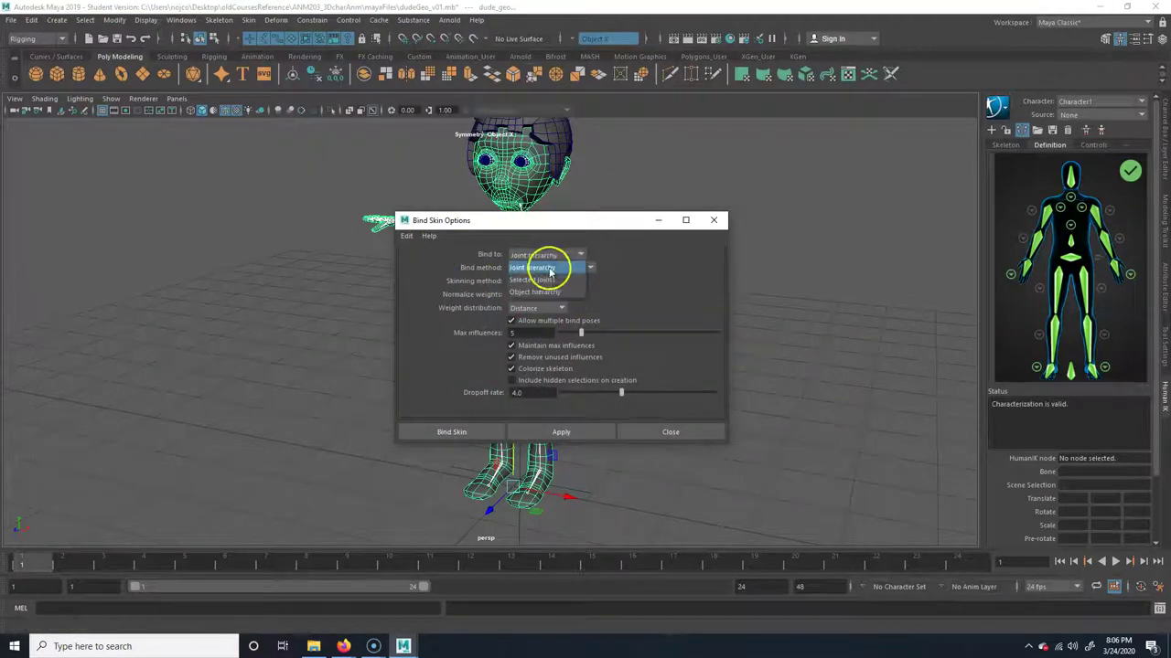
left_click(553, 267)
left_click_drag(580, 221, 812, 206)
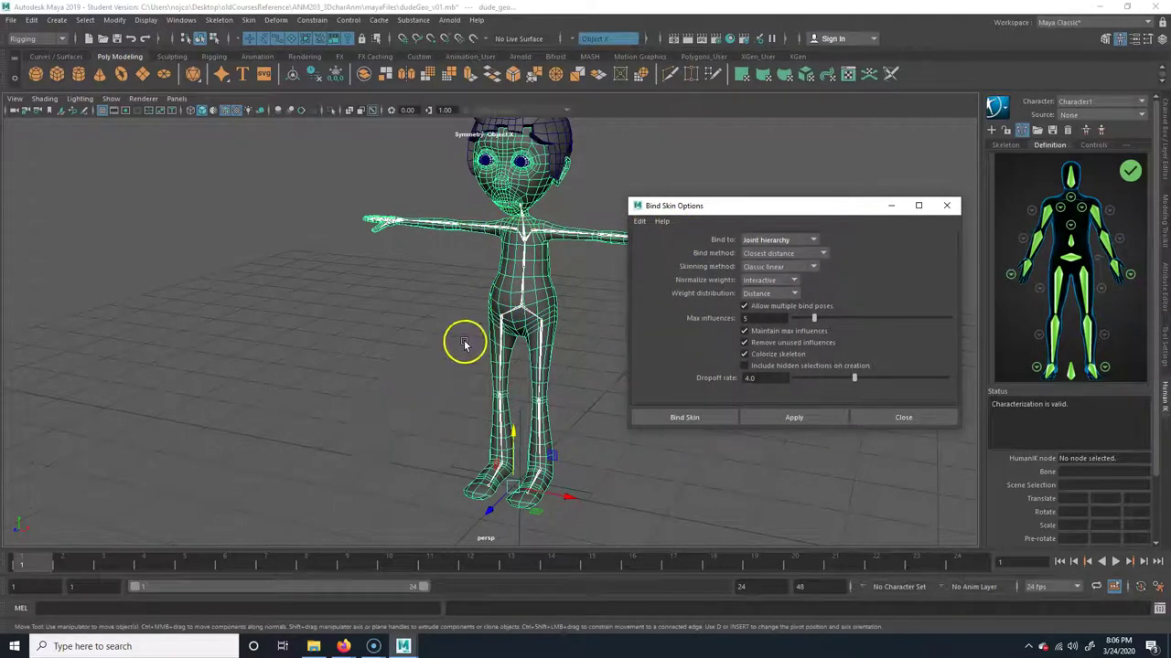
left_click(809, 242)
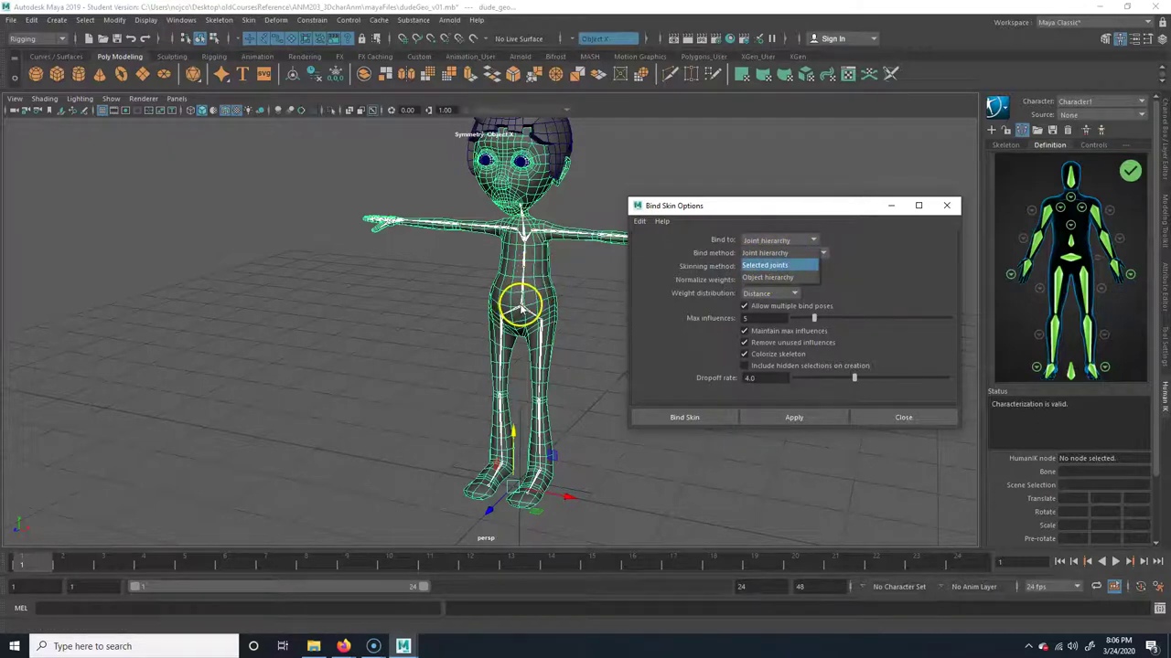
left_click(845, 205)
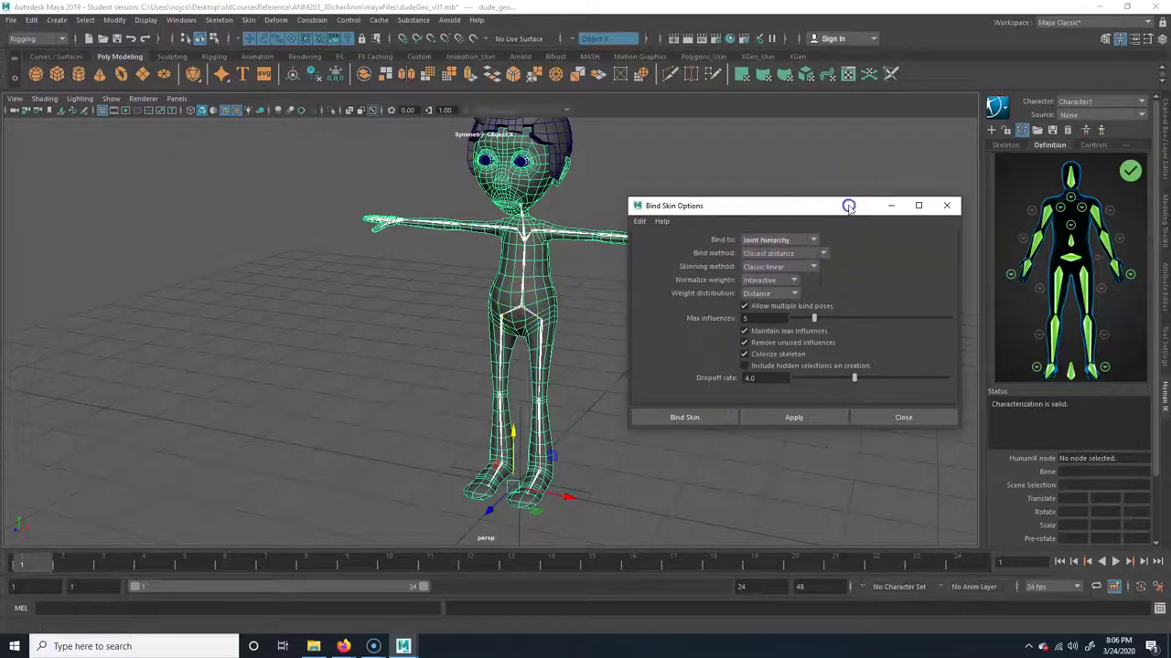
left_click(785, 255)
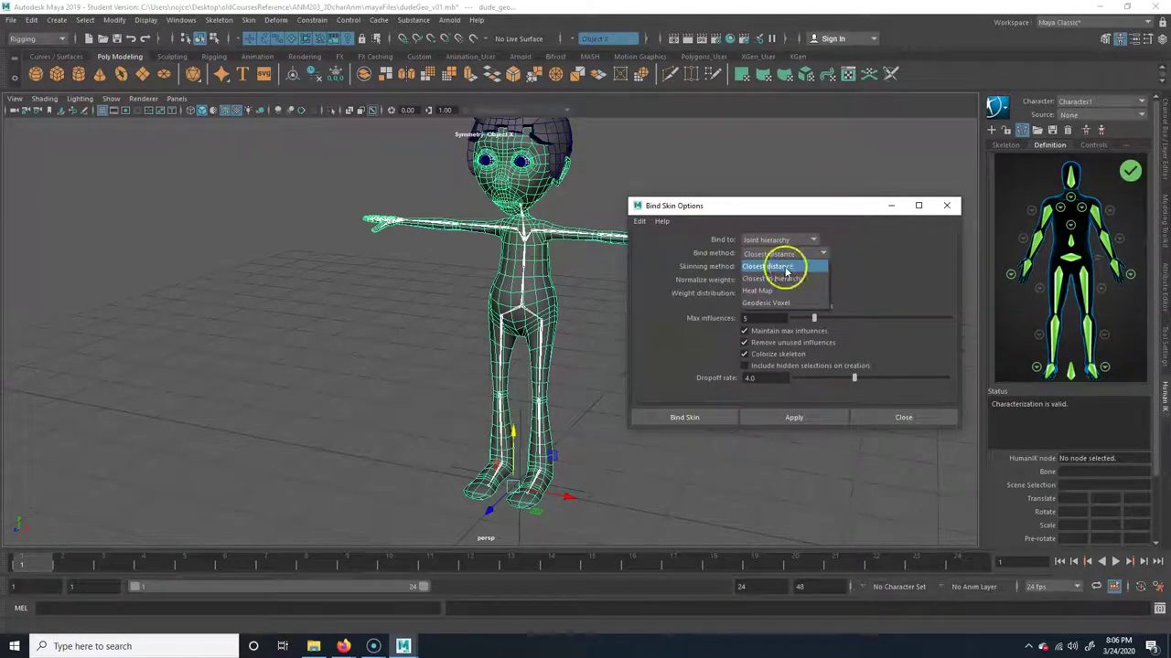
left_click(800, 305)
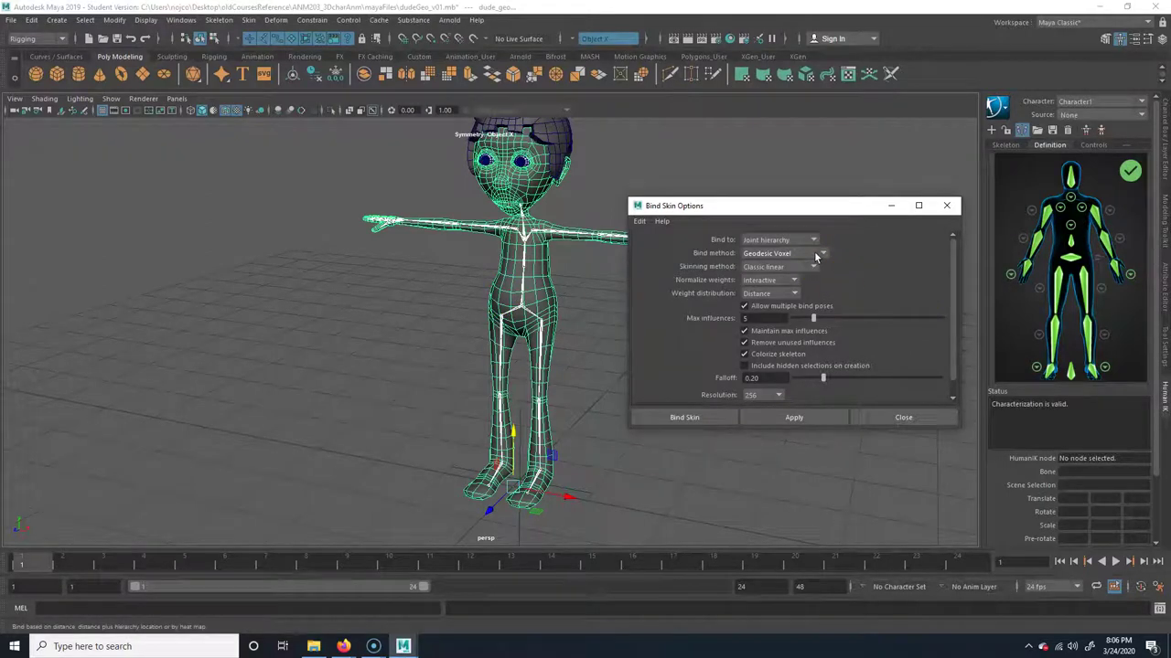
left_click(784, 256)
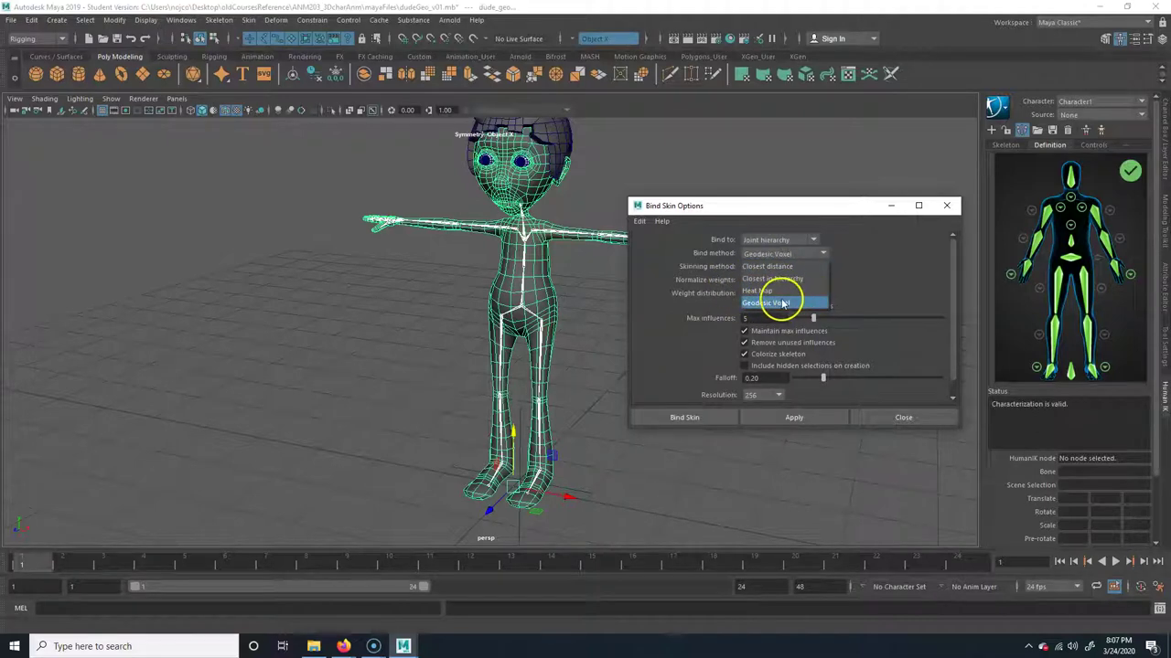
mouse_move(782, 304)
left_mouse_down()
mouse_move(766, 291)
mouse_move(792, 281)
mouse_move(782, 264)
mouse_move(779, 310)
left_mouse_up()
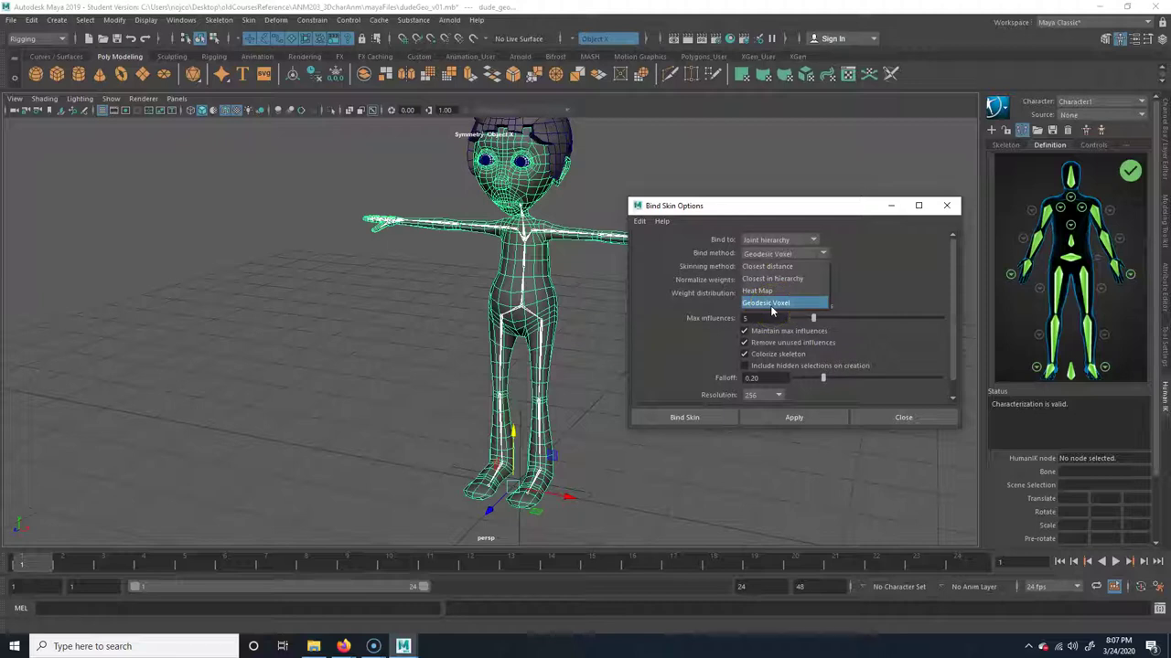
left_click_drag(773, 312, 788, 267)
left_click_drag(873, 214, 875, 206)
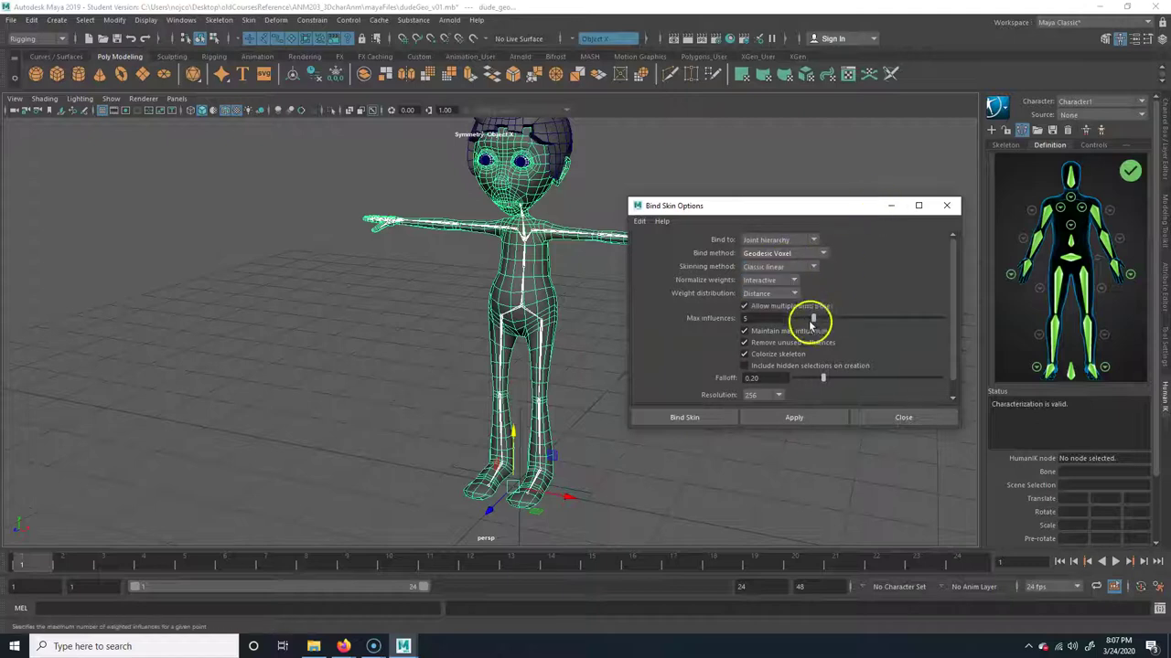
left_click(758, 319)
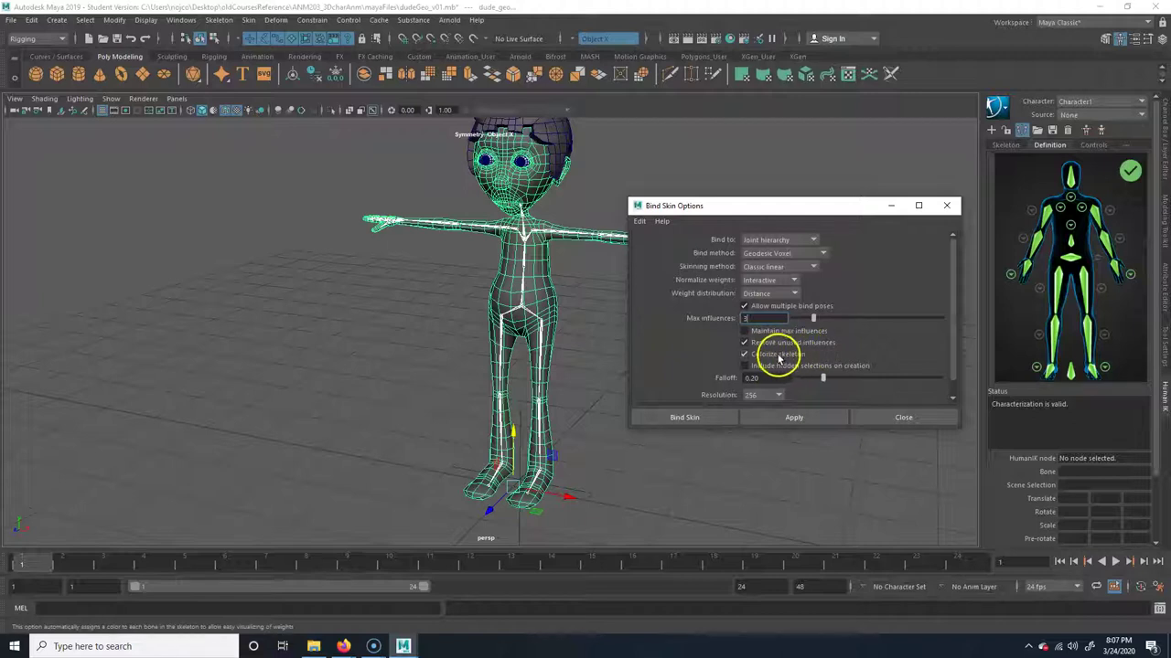
scroll(783, 361, "down", 1)
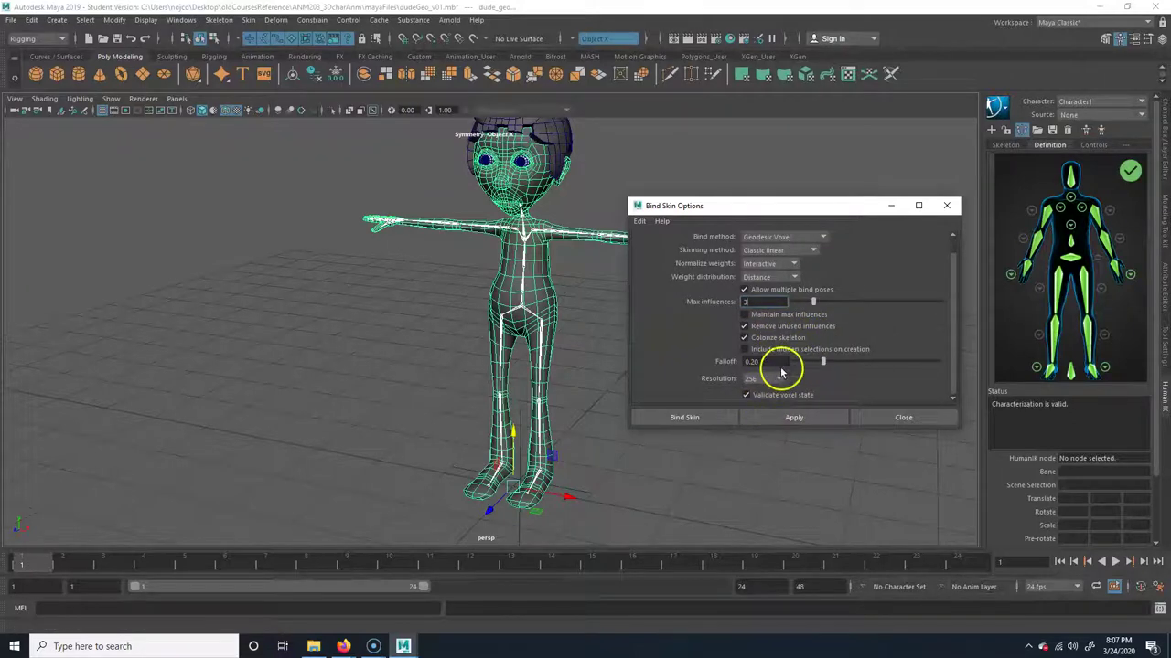
left_click(900, 417)
left_click(631, 317)
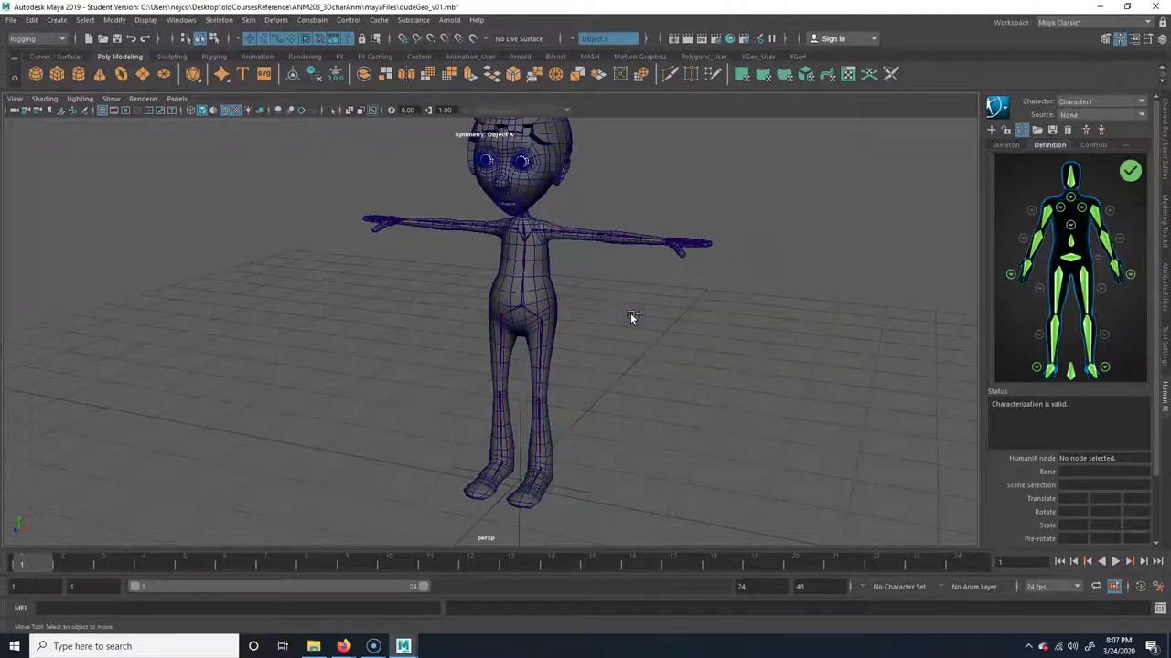
- Save the scene to the Desktop as dudeGeo_v01.mb
key("ctrl+shift+s")
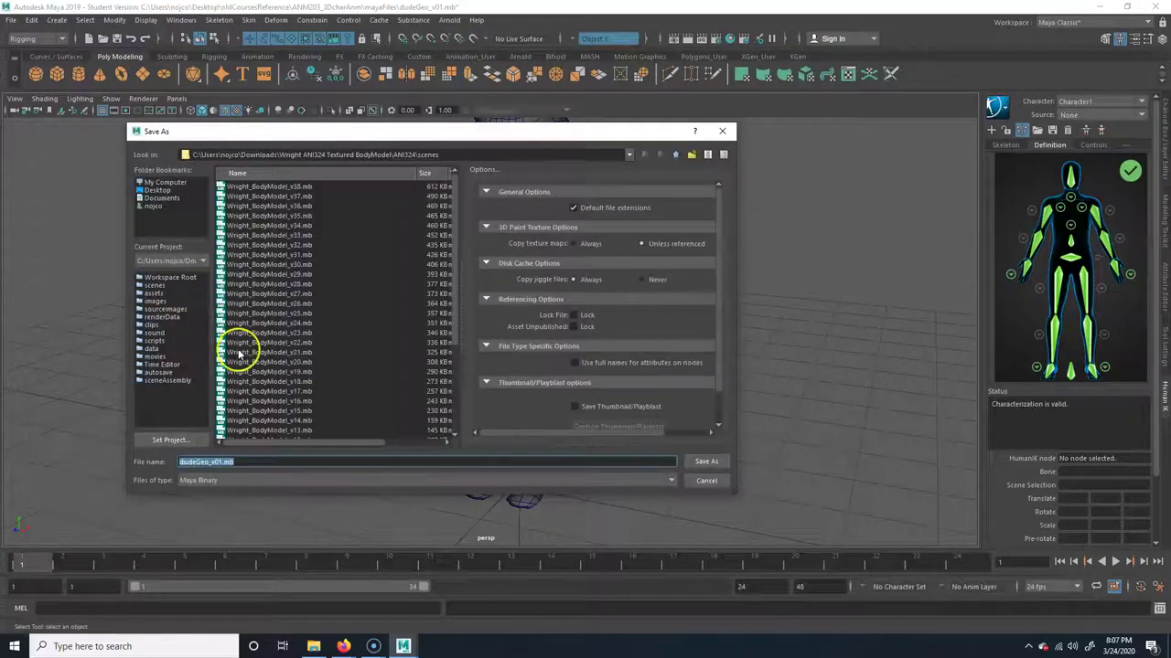
left_click(161, 189)
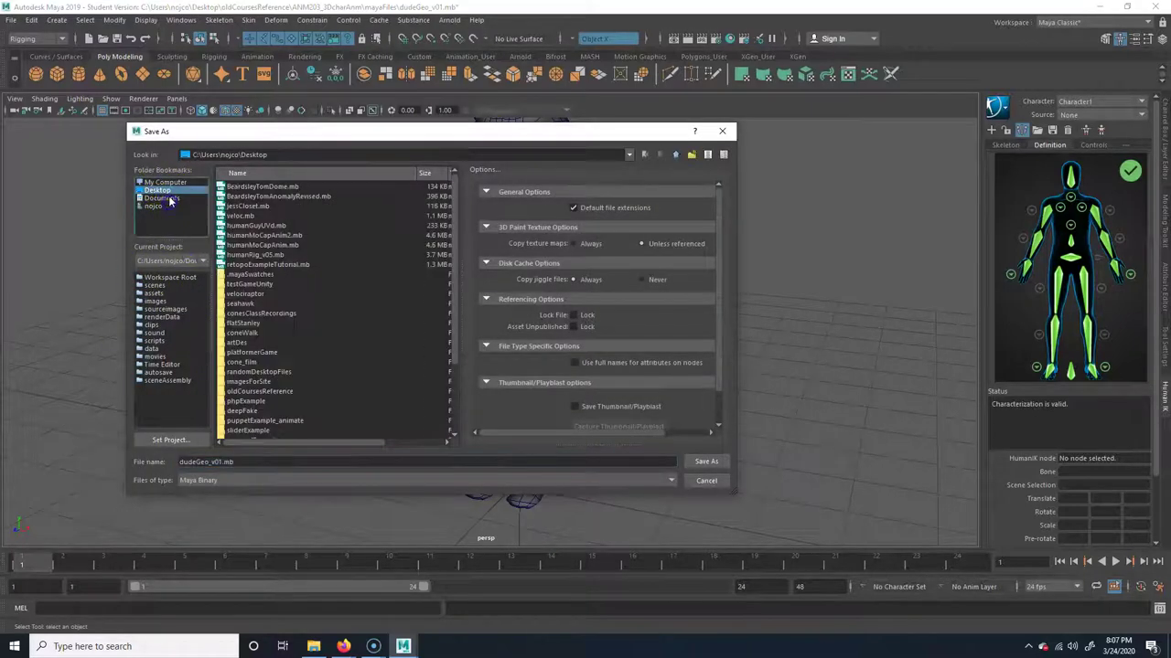
left_click(706, 461)
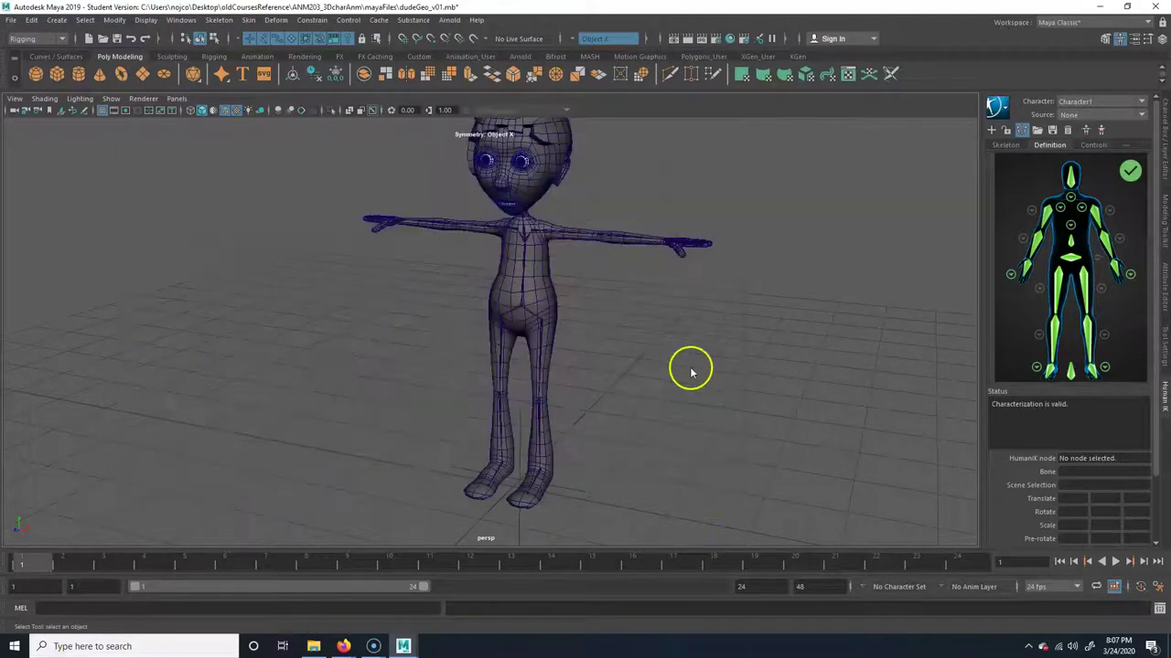
left_click(556, 333)
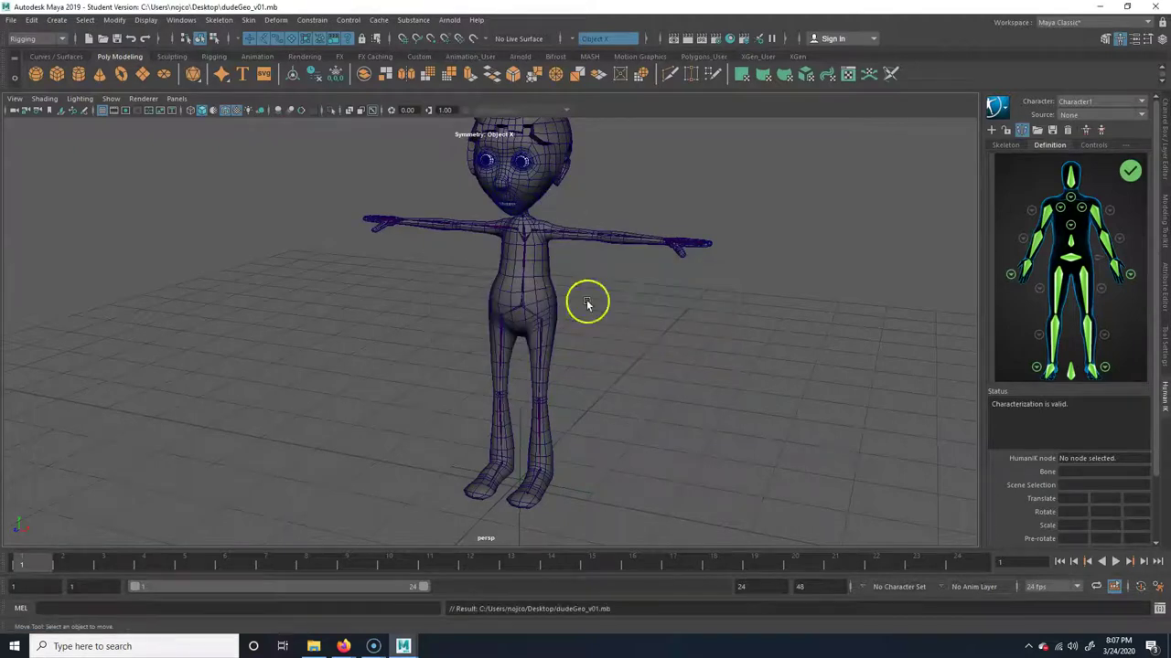
- Select the hips joint along with the boy's body mesh and bring up the options for binding the skin
left_click(522, 314)
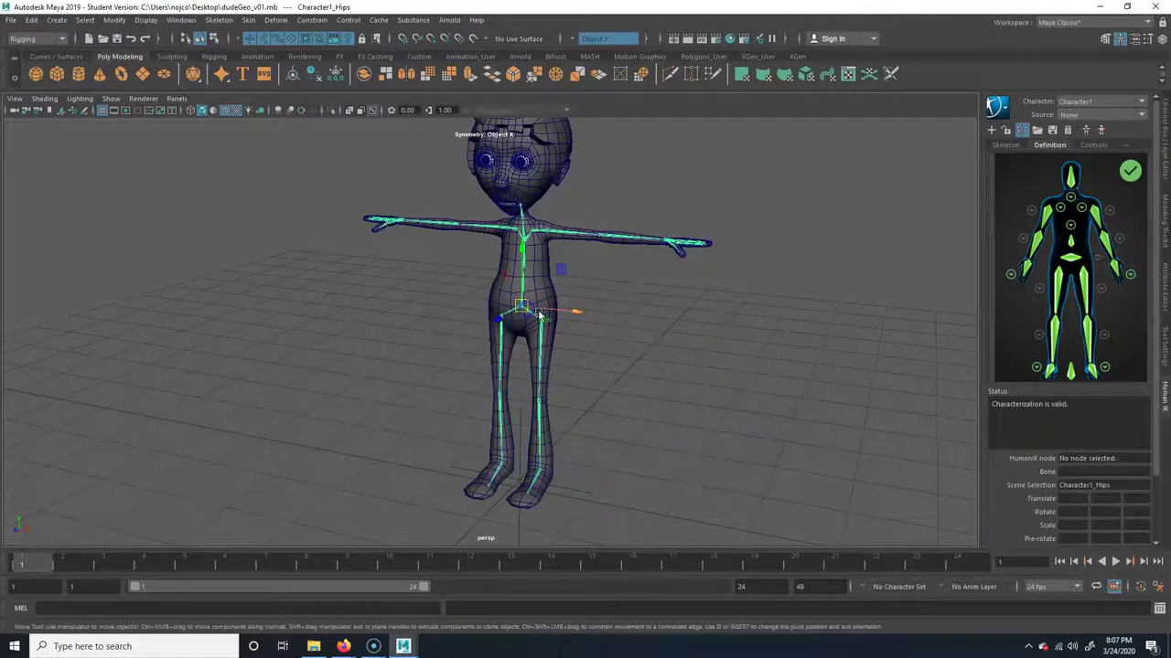
left_click(539, 265, "shift")
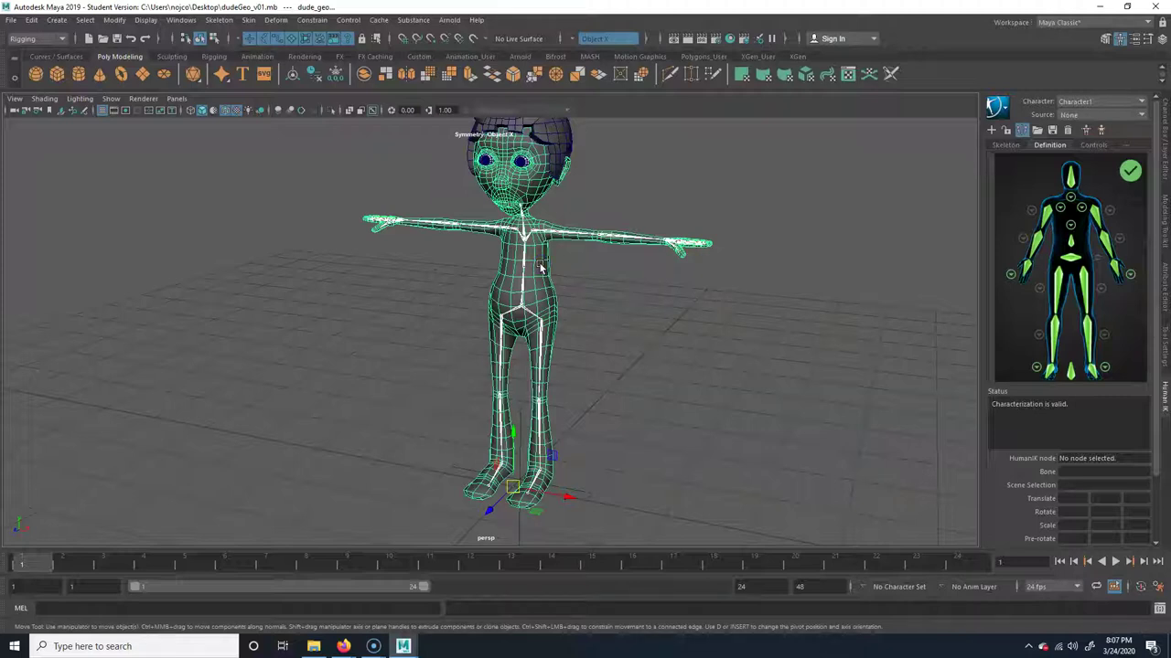
left_click(248, 20)
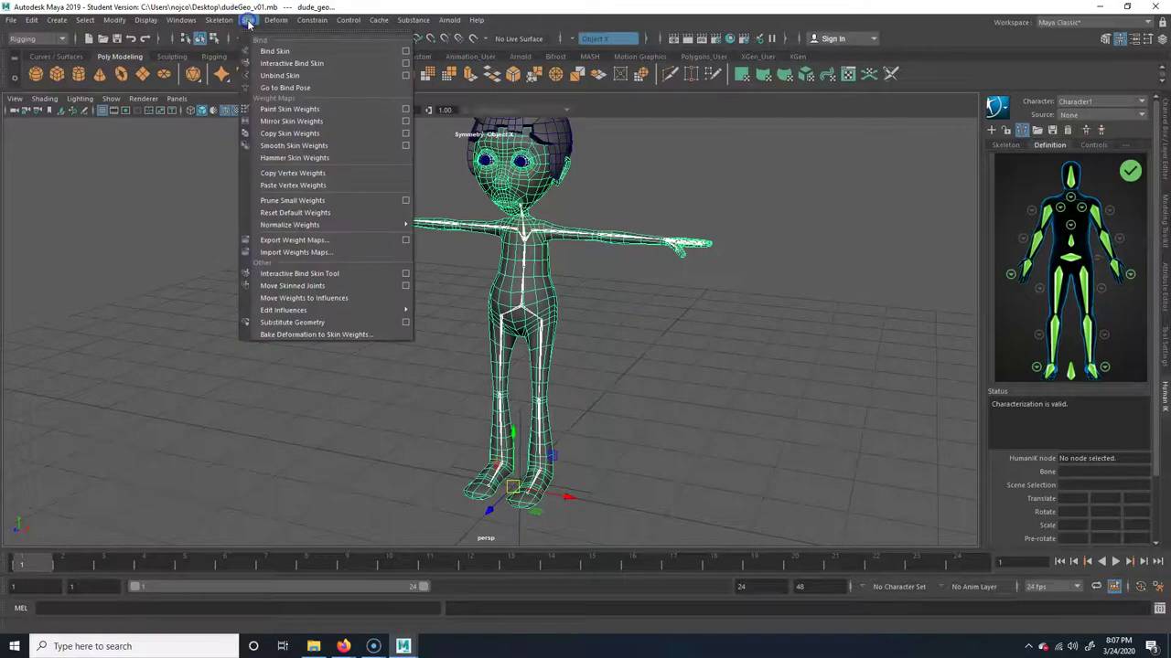
left_click(405, 51)
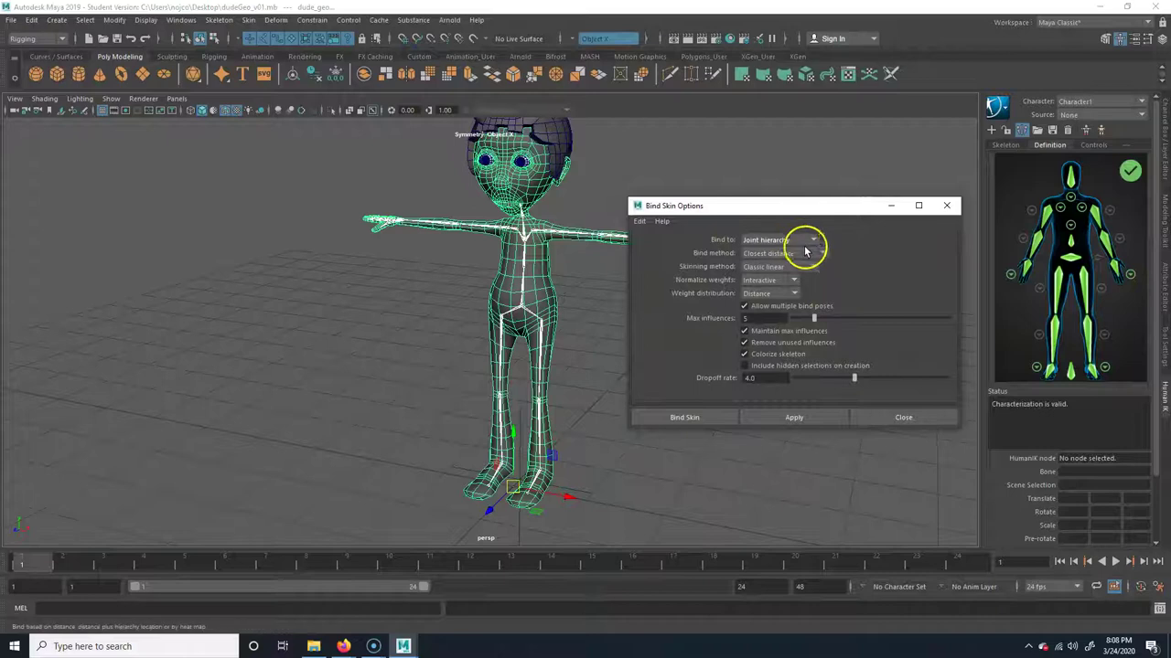
- Set the bind method to Geodesic Voxel and keep the skinning method at Classic linear
left_click(813, 261)
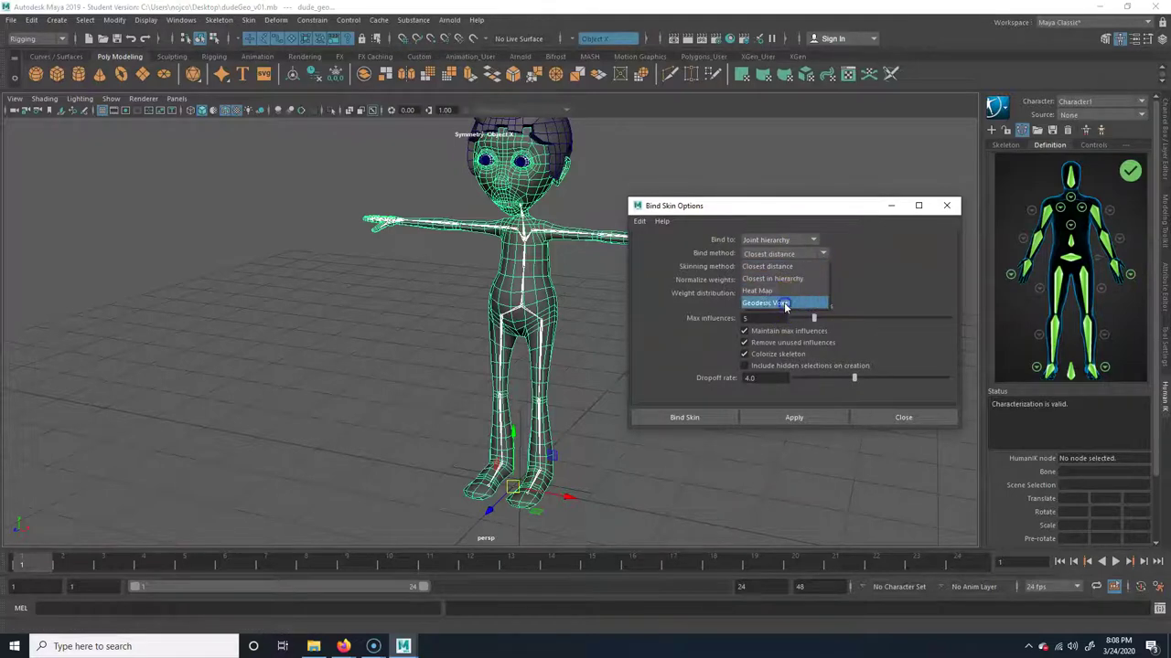
left_click(784, 302)
left_click(789, 269)
left_click(845, 272)
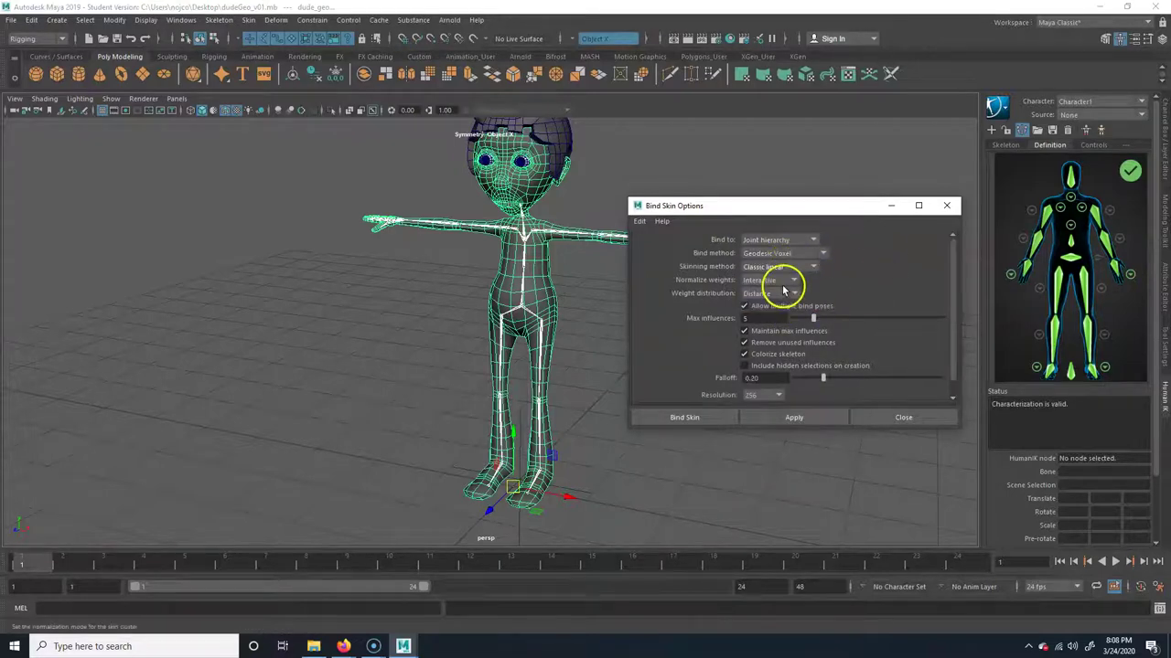
- Set max influences to 3, turn off Maintain max influences, and bind the body mesh to the skeleton
double_click(759, 317)
type("3")
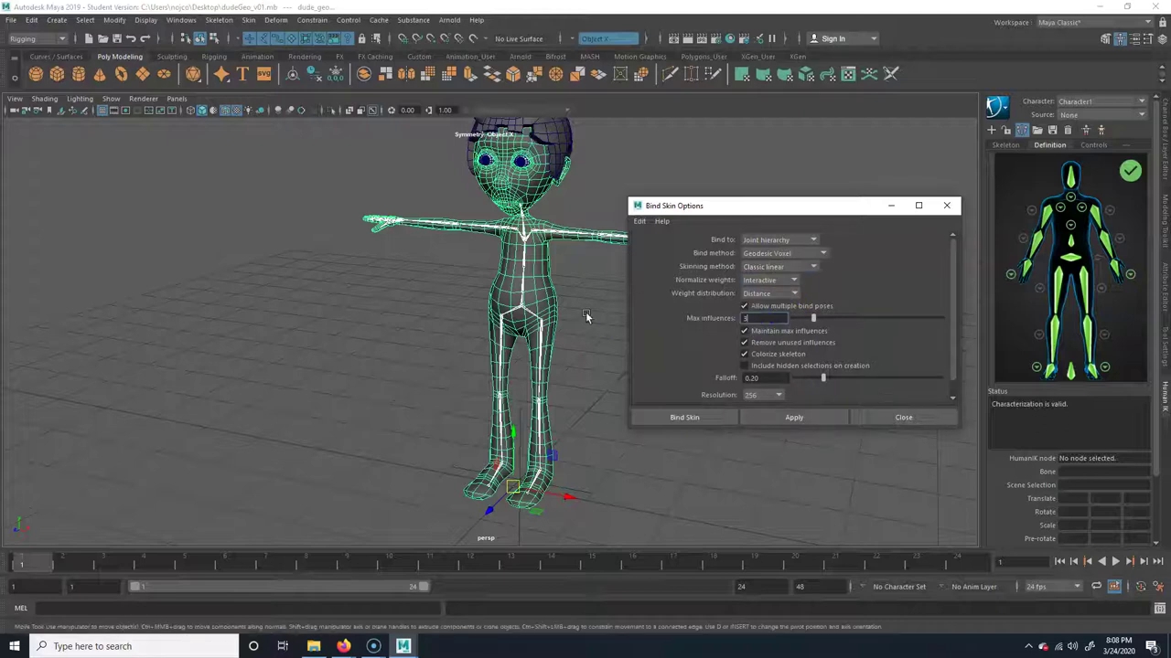
left_click(743, 330)
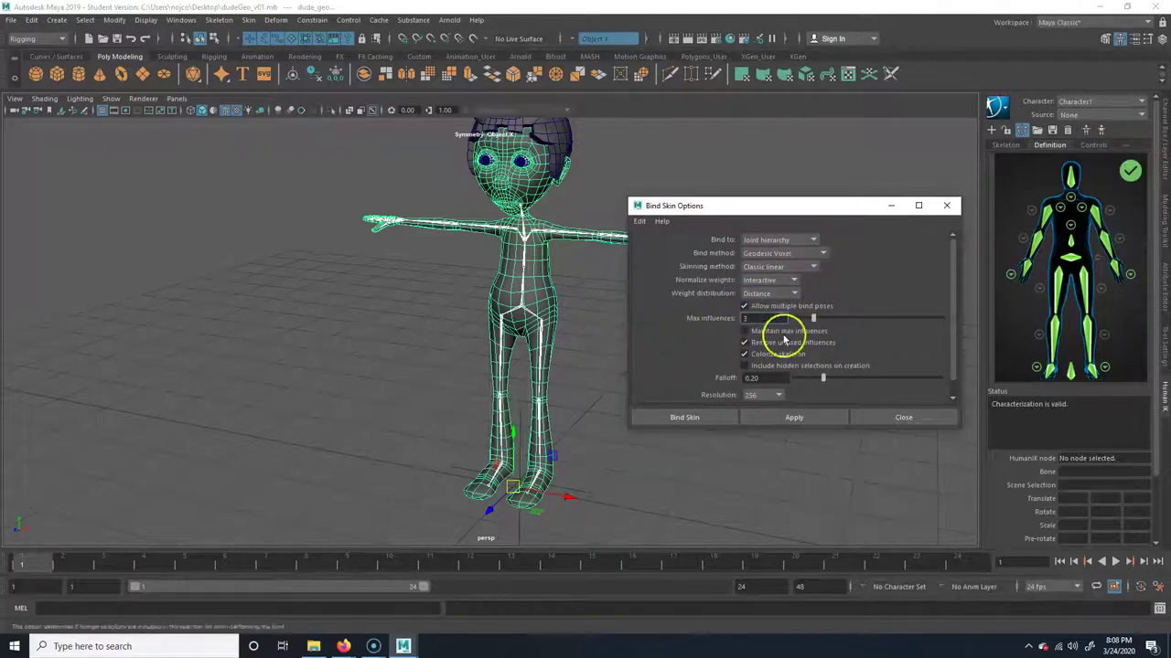
scroll(674, 343, "down", 1)
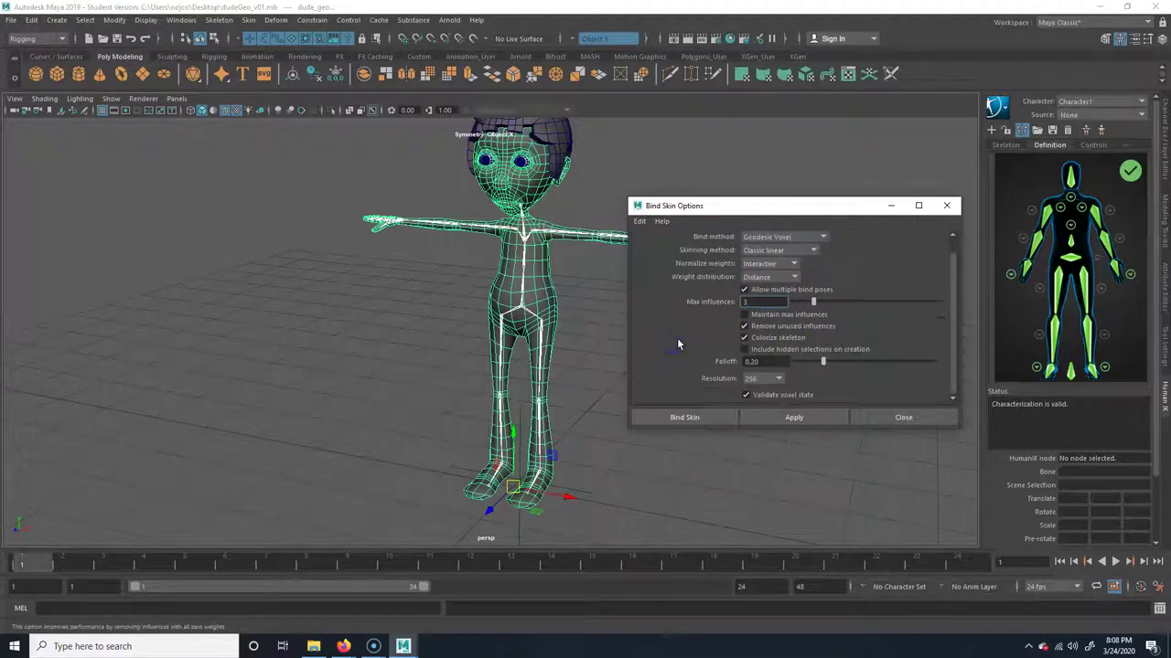
left_click(673, 418)
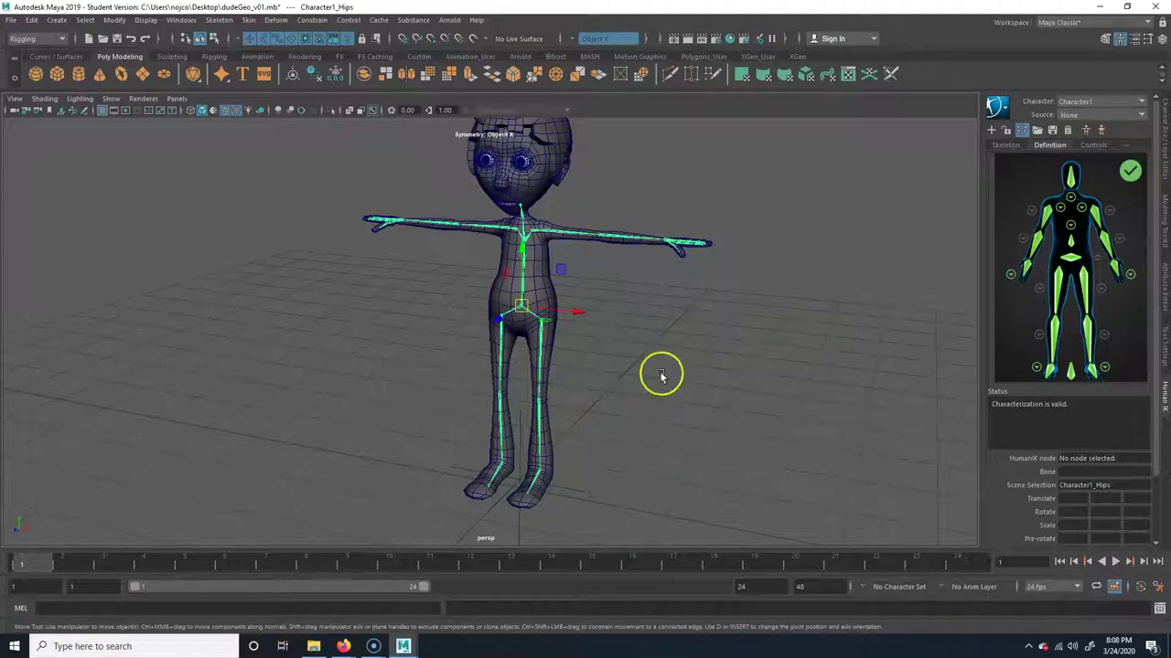
- Examine the Mesh Cleanup options for the body, including faces with more than 4 sides, lamina faces and nonmanifold geometry, without running the cleanup
left_click(546, 286)
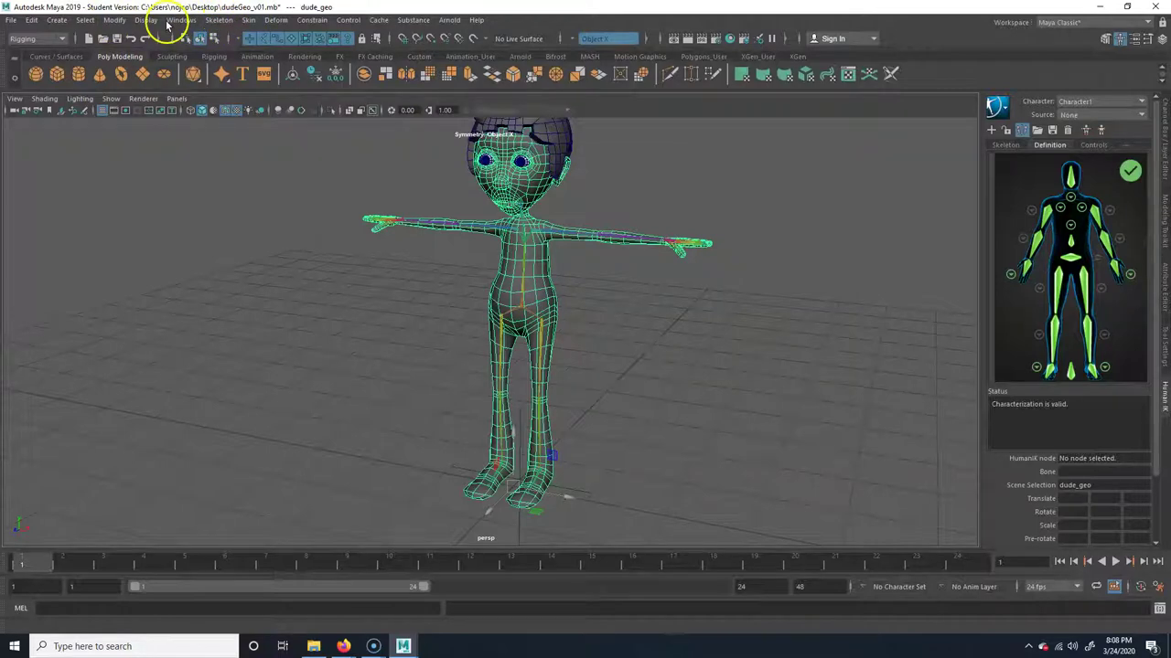
left_click(15, 41)
left_click(30, 55)
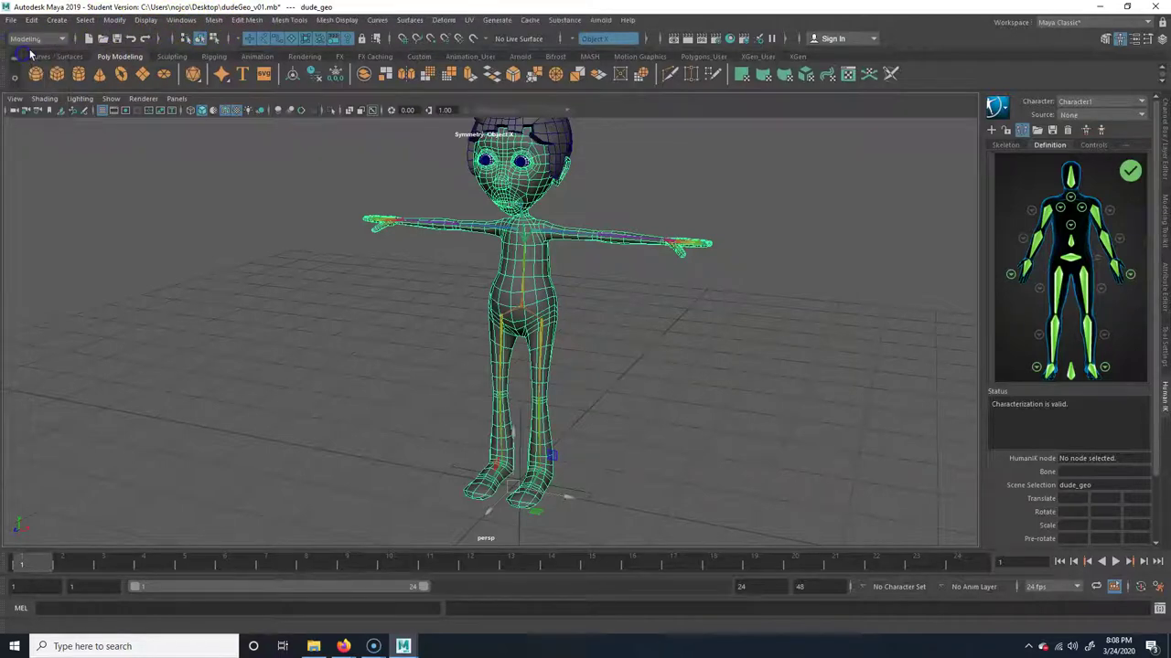
left_click(214, 20)
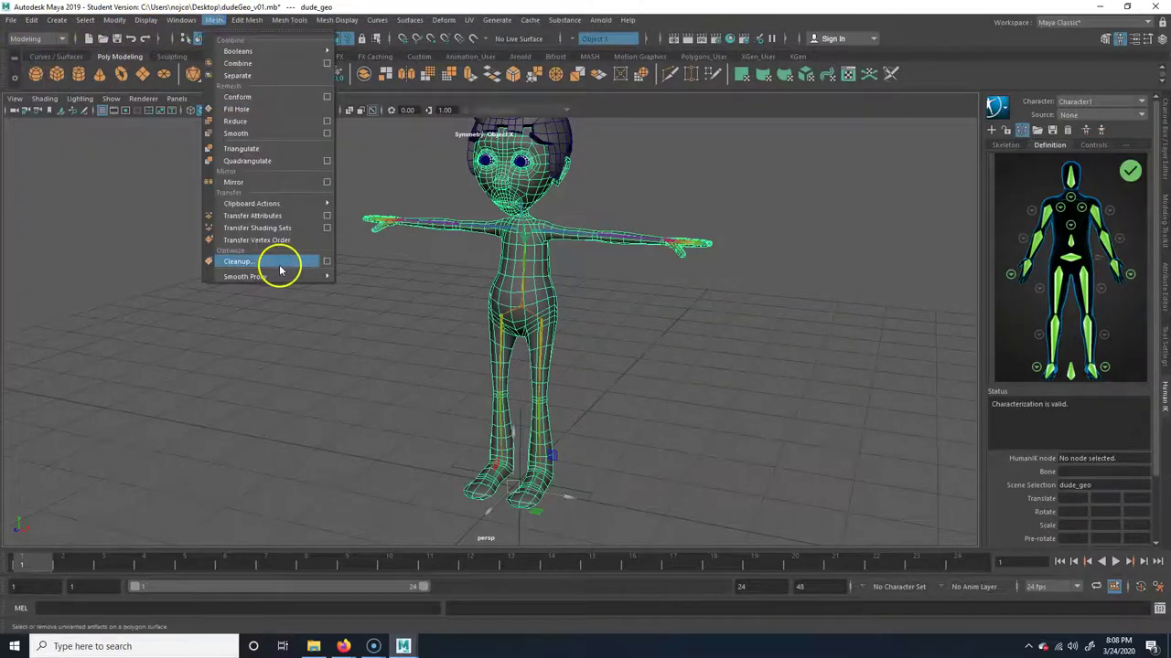
left_click(326, 263)
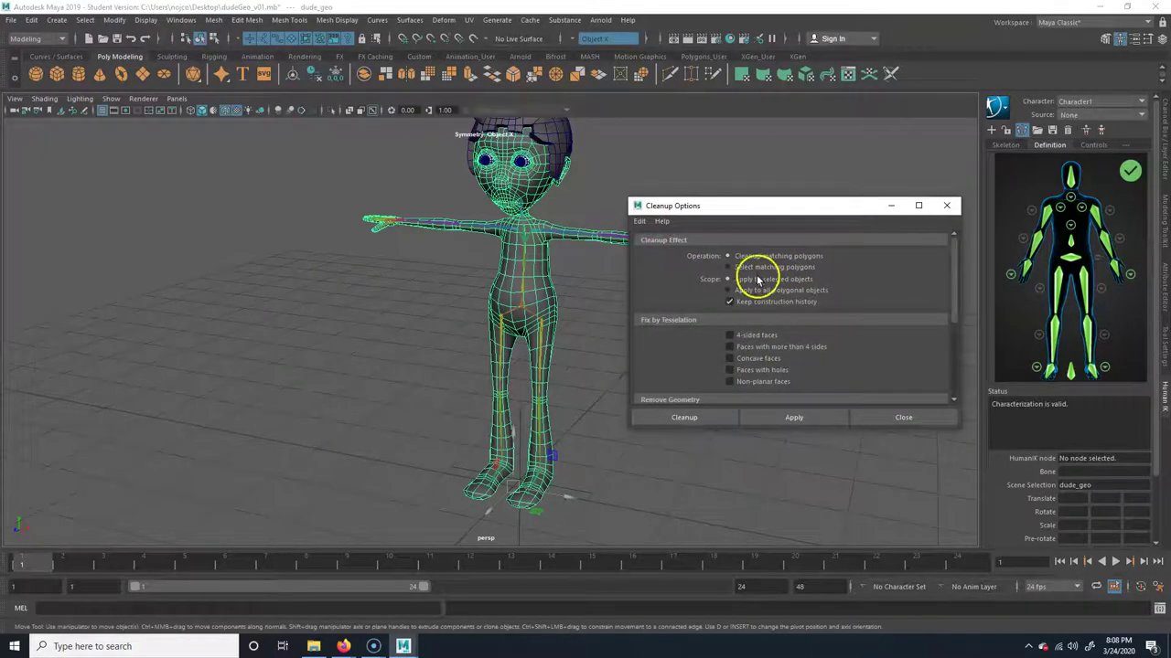
scroll(765, 335, "down", 2)
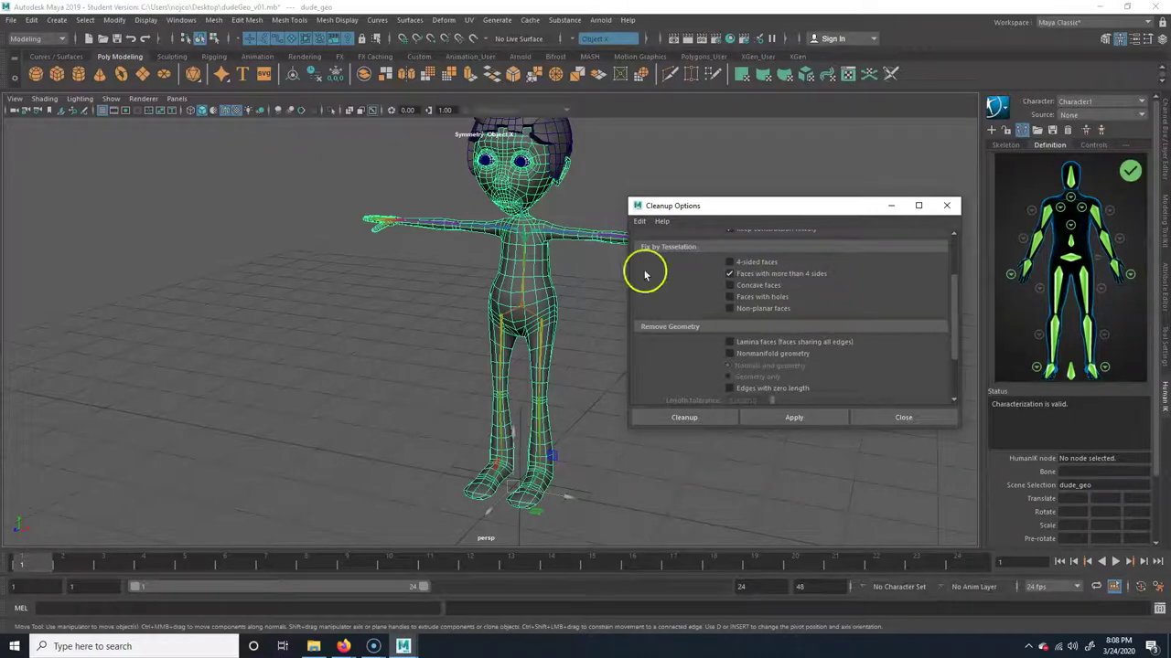
scroll(523, 292, "up", 4)
scroll(526, 293, "up", 4)
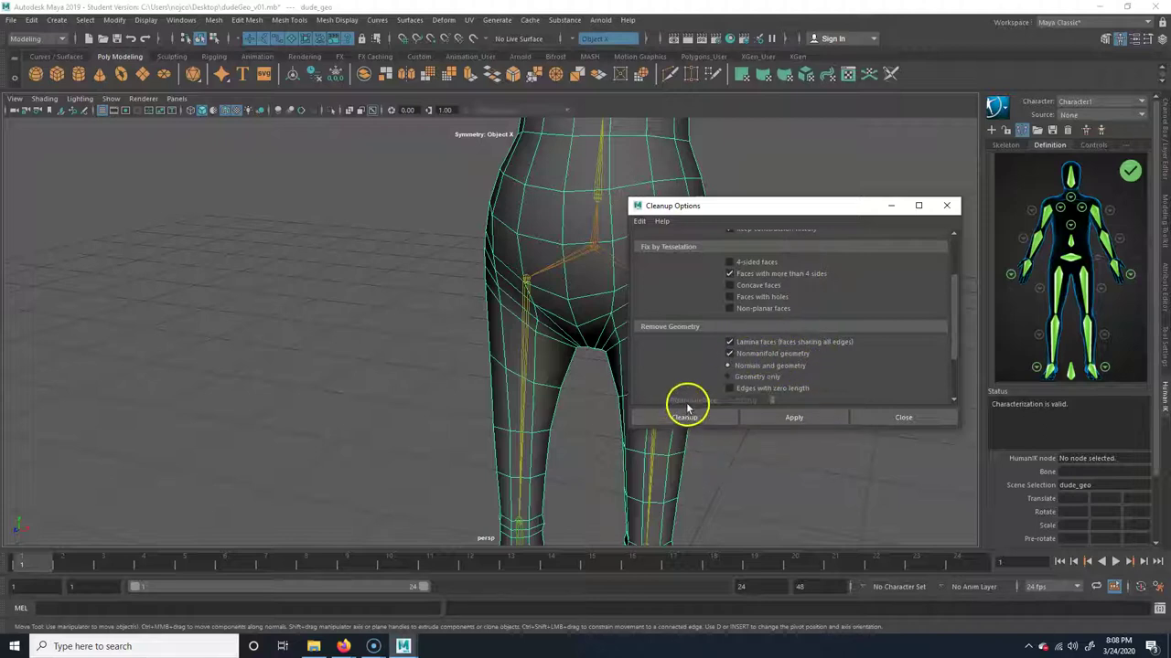
left_click(901, 416)
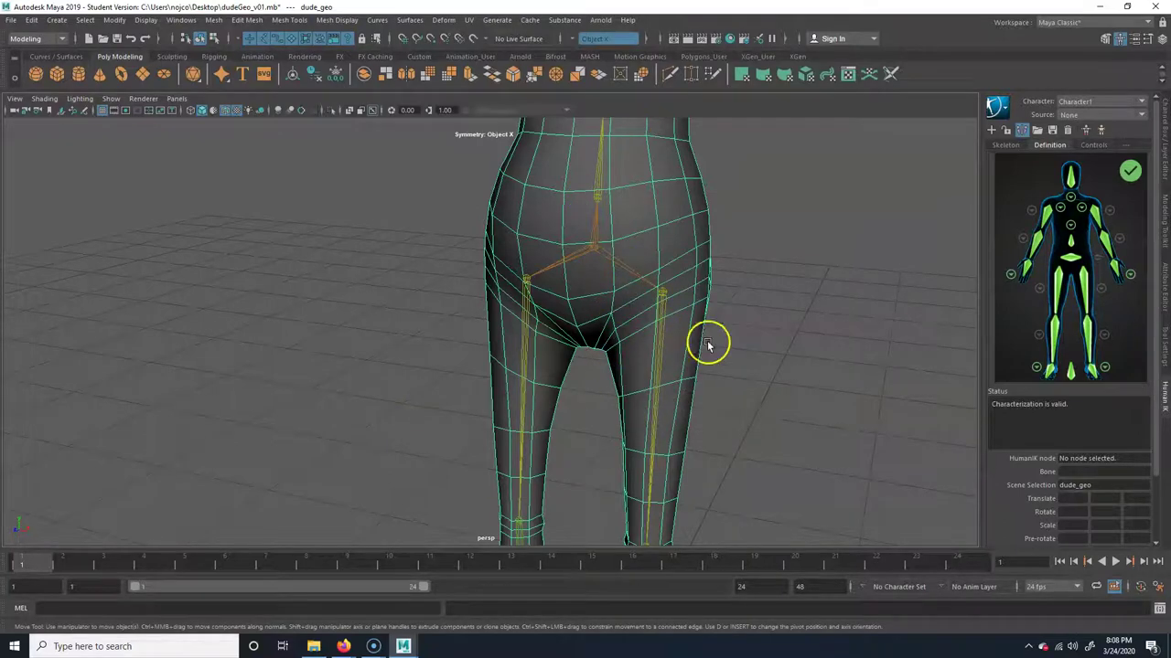
- Test the binding by rotating a left arm joint and the left lower leg joint, undoing each rotation
scroll(636, 304, "down", 5)
middle_click_drag(614, 300, 497, 311, "alt")
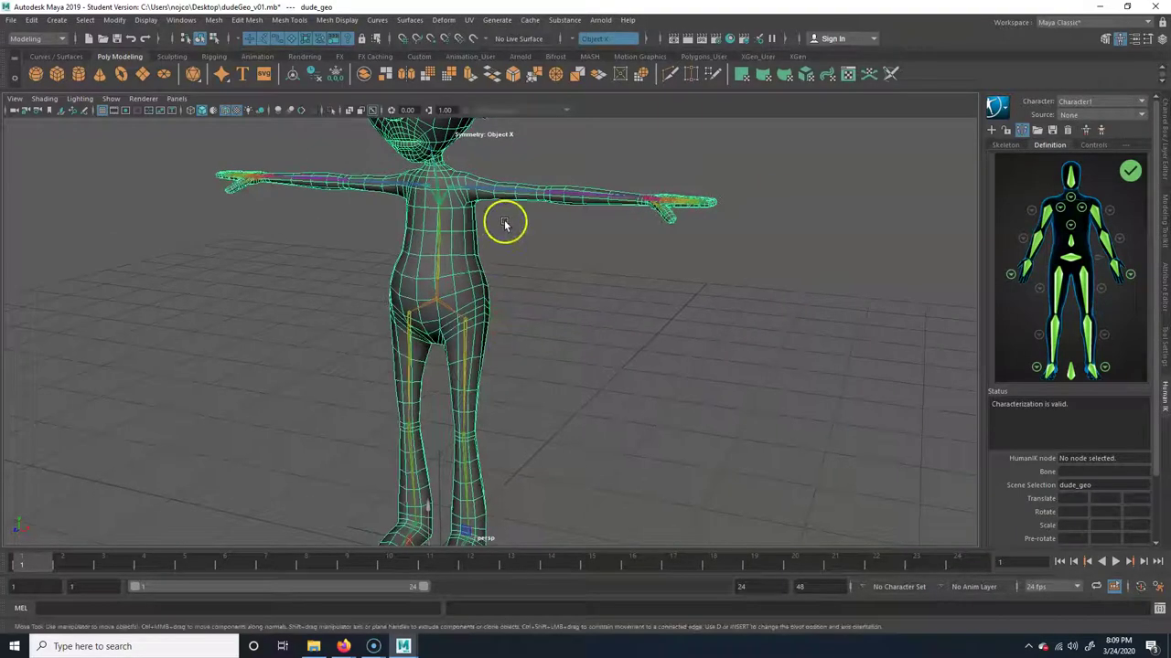
left_click(549, 195)
key("e")
left_click_drag(504, 159, 518, 249)
key("ctrl+z")
left_click(466, 456)
left_click_drag(449, 405, 488, 468)
key("ctrl+z")
middle_click_drag(496, 318, 551, 384, "alt")
right_click_drag(551, 388, 358, 360, "alt")
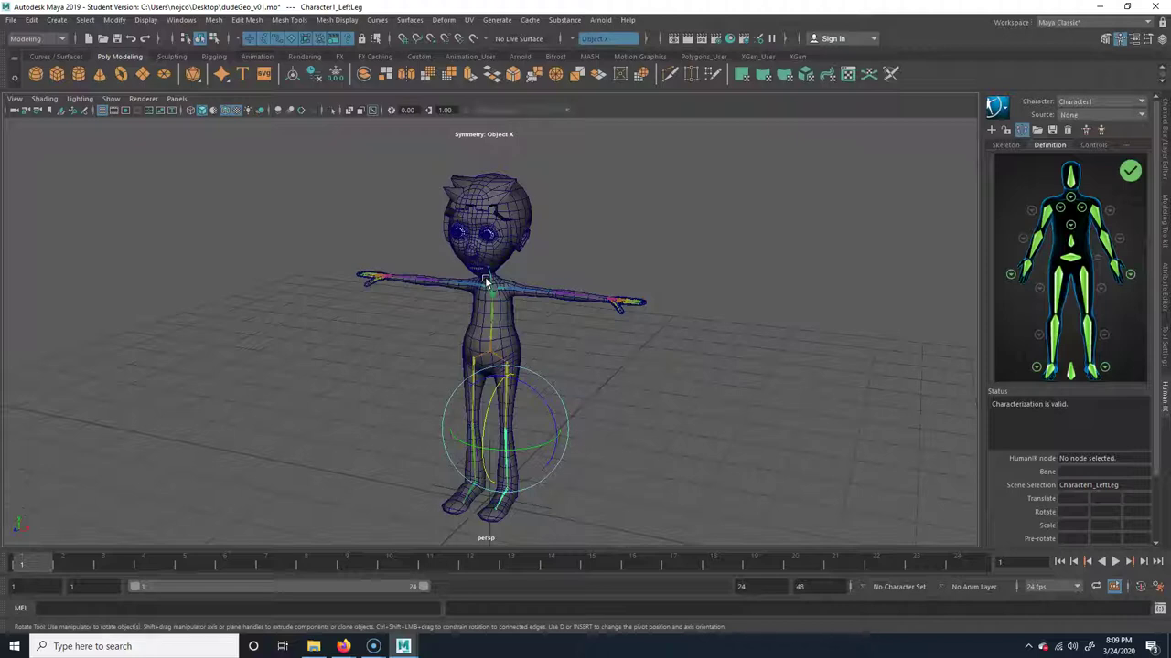
- Select the hips joint and set the HumanIK character's source to Control Rig
left_click(580, 295)
left_click(634, 204)
left_click(486, 362)
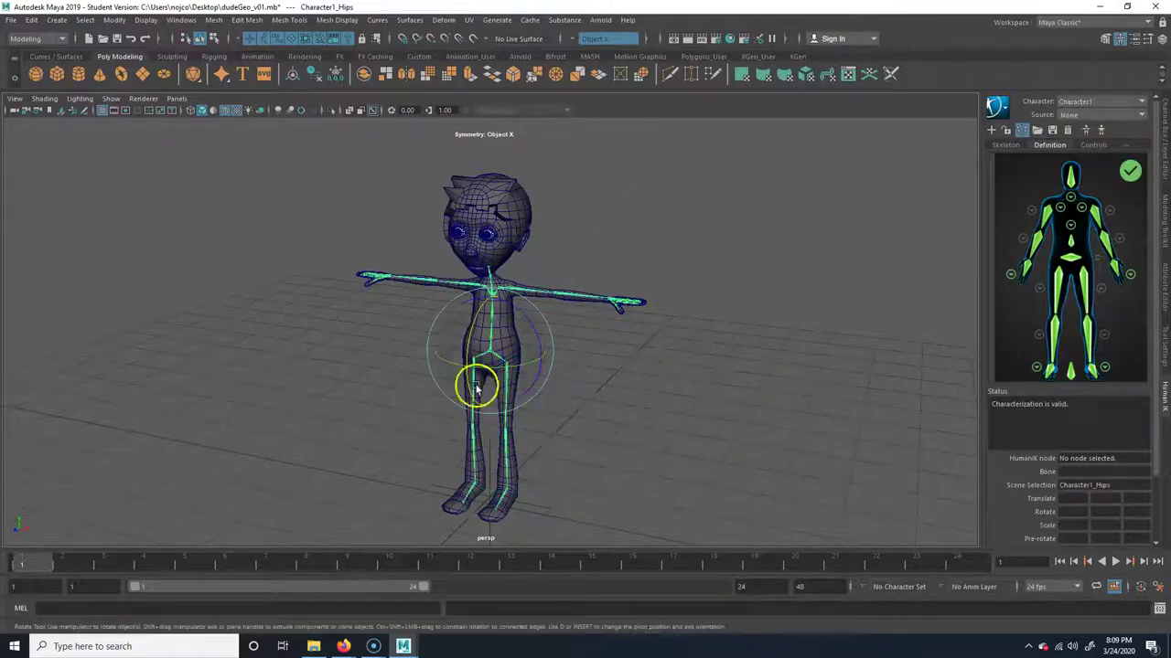
left_click(1100, 107)
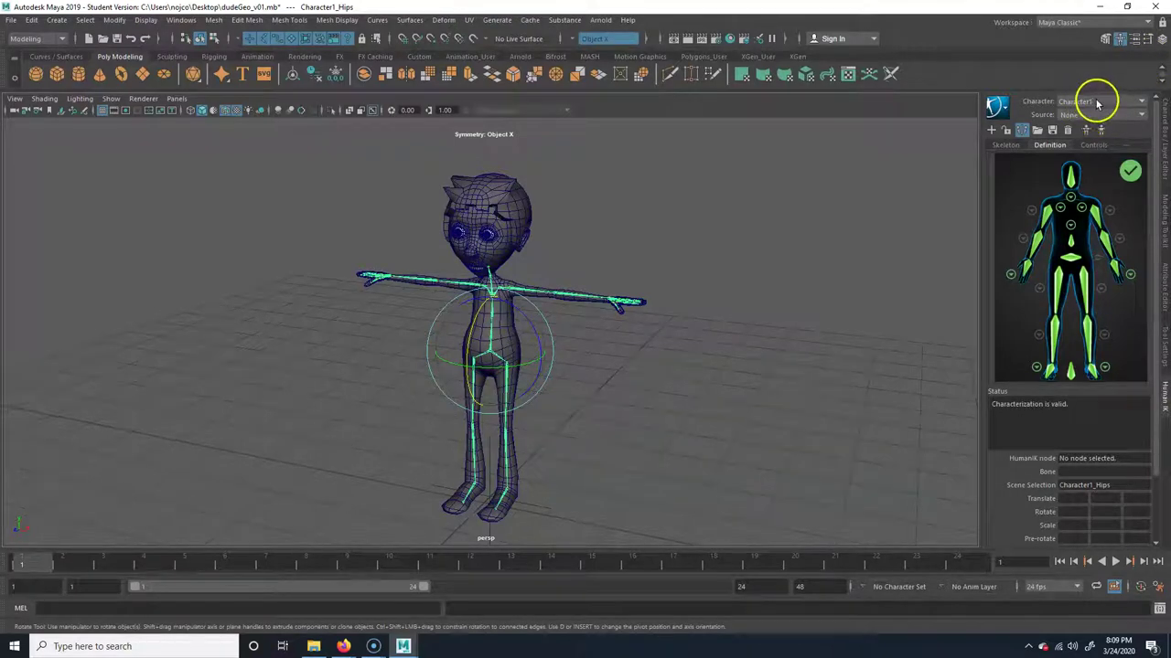
left_click(1098, 116)
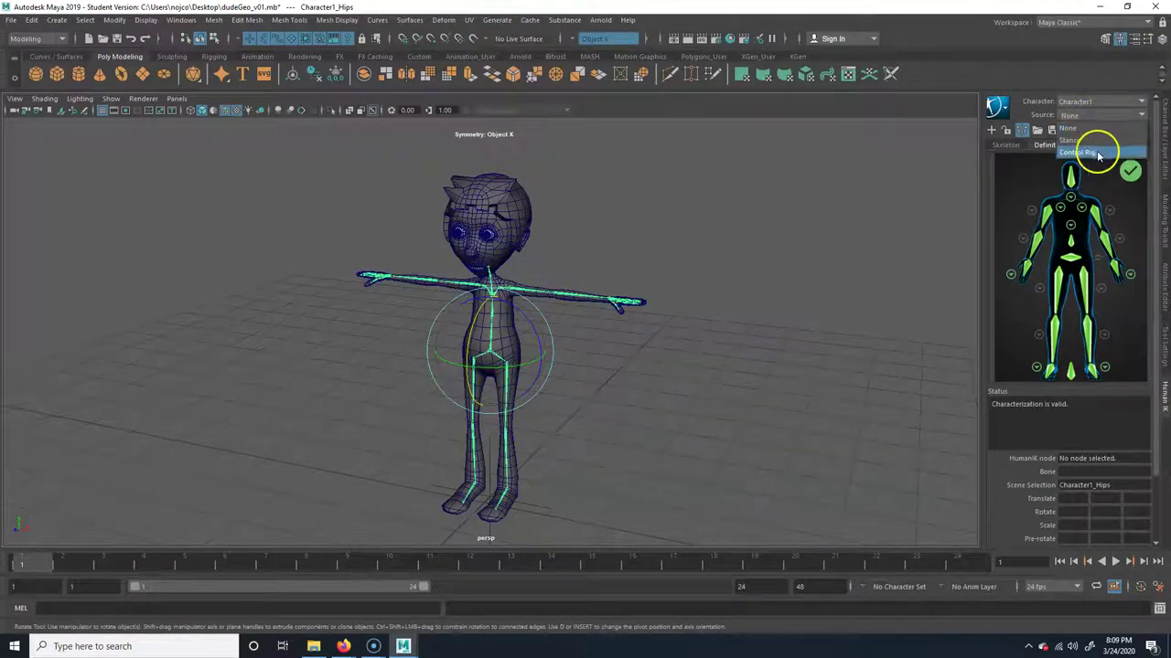
left_click(1100, 153)
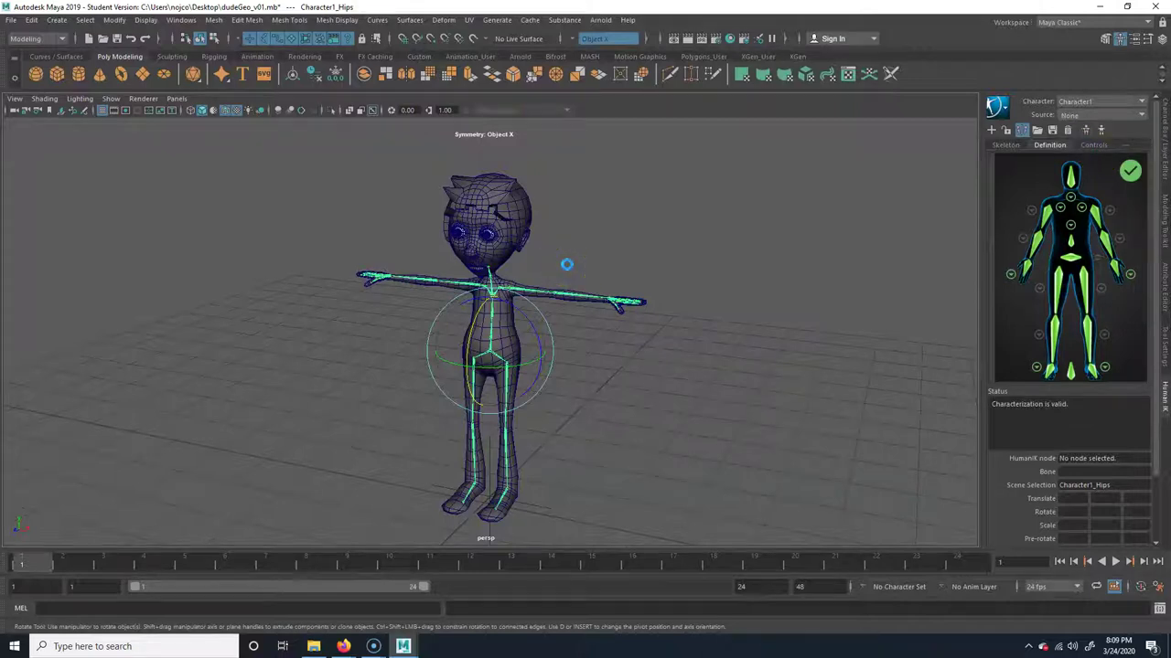
- Test the control rig by moving the left ankle effector, then undo the move
left_click(535, 360)
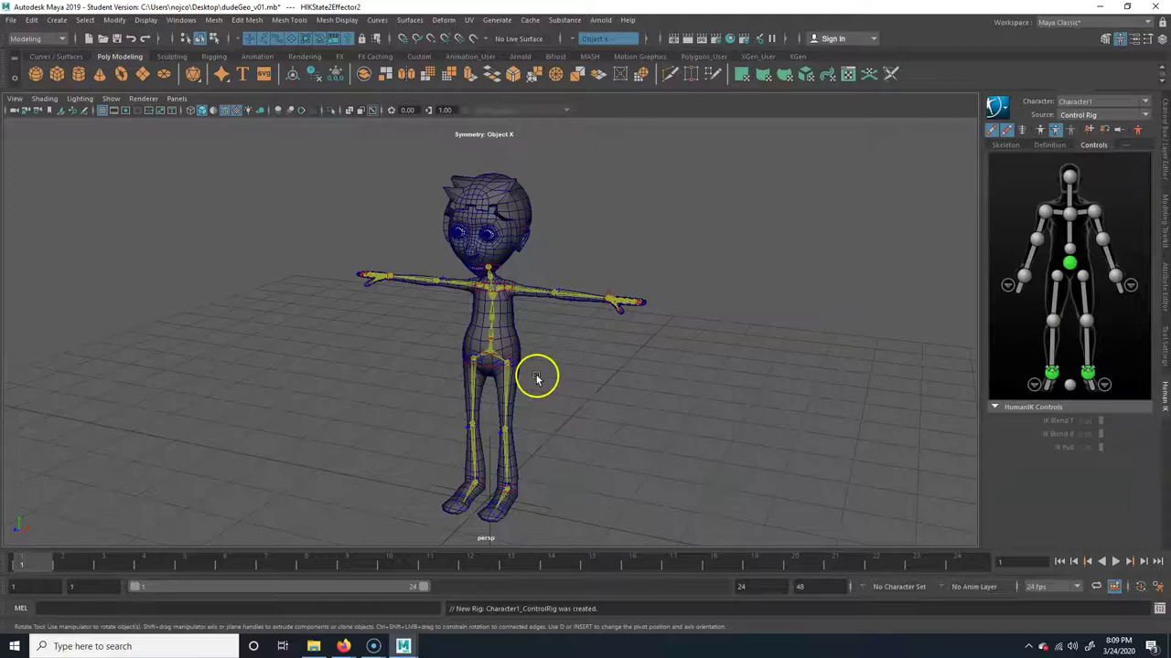
right_click_drag(369, 380, 668, 379, "alt")
middle_click_drag(669, 382, 629, 291, "alt")
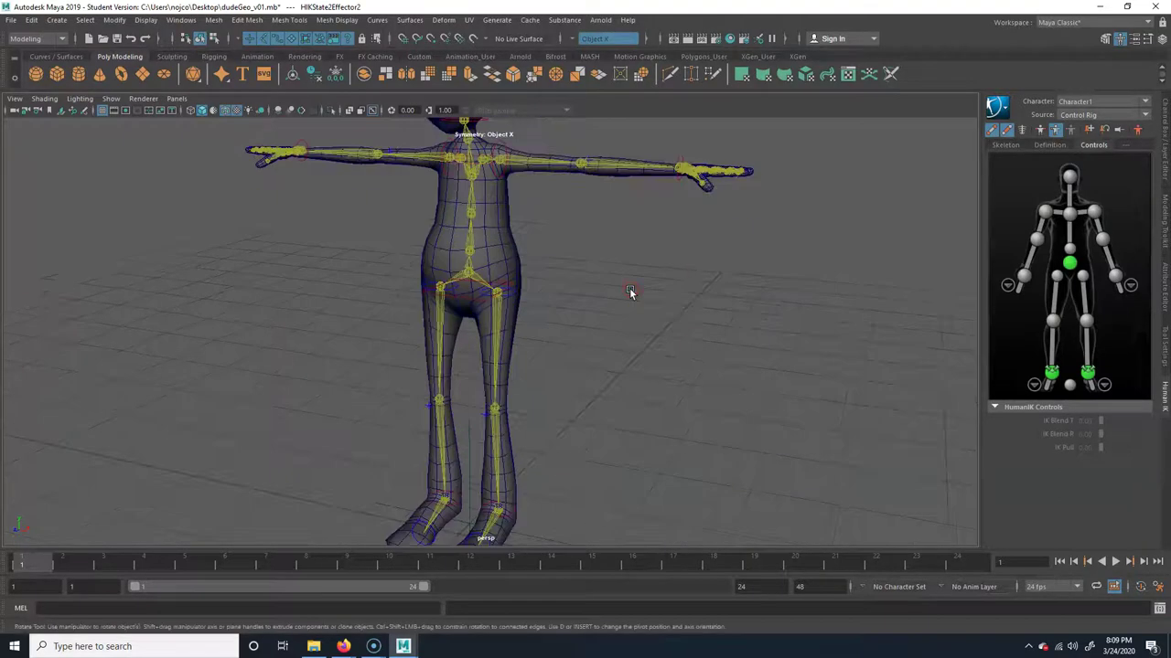
middle_click_drag(553, 449, 567, 380, "alt")
left_click(533, 448)
left_click_drag(547, 480, 558, 424, "alt")
key("w")
key("ctrl+z")
- Move the hips effector downward to test how the legs bend, then undo the move
left_click(609, 236)
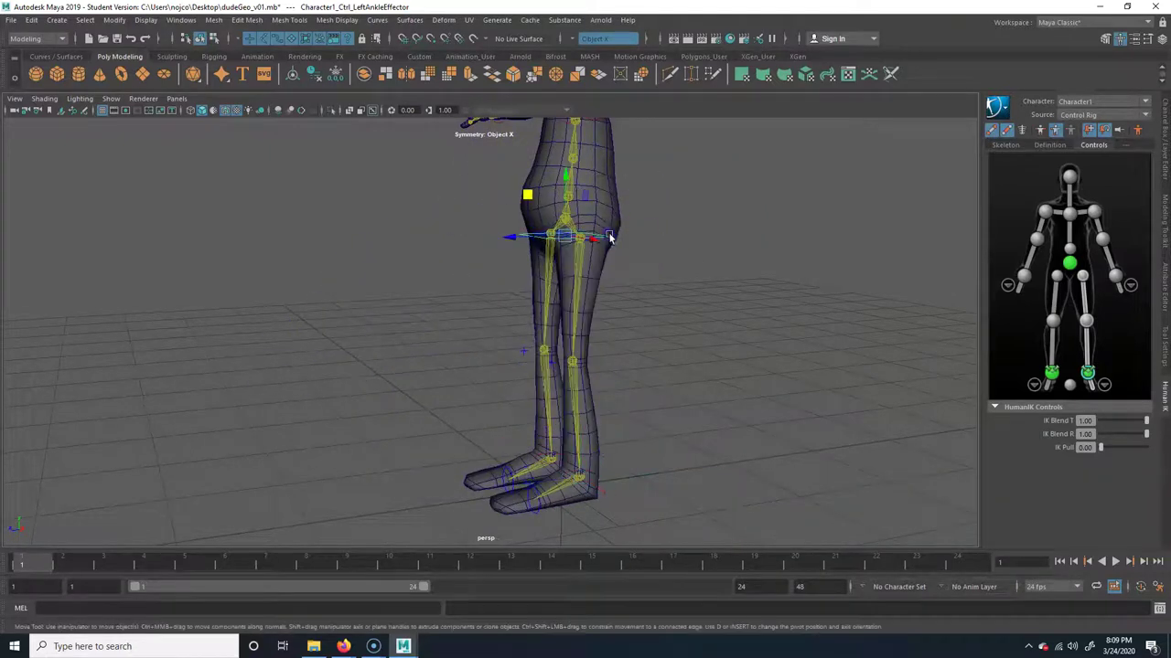
left_click_drag(611, 238, 553, 256, "alt")
left_click_drag(515, 192, 482, 289)
key("ctrl+z")
- Move the left wrist effector inward and down to test the arm's deformation, undoing each move
middle_click_drag(715, 167, 622, 267, "alt")
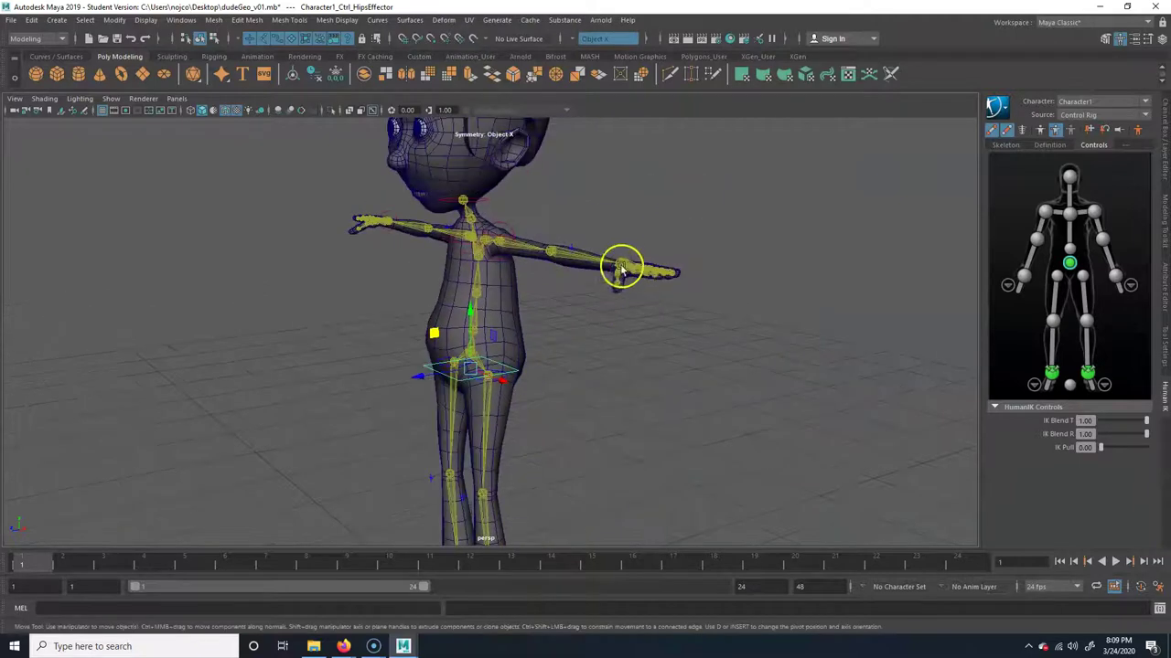
left_click(622, 267)
left_click_drag(622, 267, 539, 260)
left_click_drag(540, 274, 594, 286, "alt")
key("ctrl+z")
left_click_drag(622, 243, 529, 380)
left_click_drag(538, 215, 533, 366)
mouse_move(550, 297)
left_mouse_down()
mouse_move(366, 178)
mouse_move(467, 128)
mouse_move(392, 126)
mouse_move(550, 315)
left_mouse_up()
key("ctrl+z")
- Rotate the left lower leg control at the knee to test it, then undo the rotation
left_click_drag(637, 396, 615, 388, "alt")
right_click_drag(615, 388, 481, 391, "alt")
middle_click_drag(481, 391, 489, 338, "alt")
right_click_drag(490, 338, 619, 373, "alt")
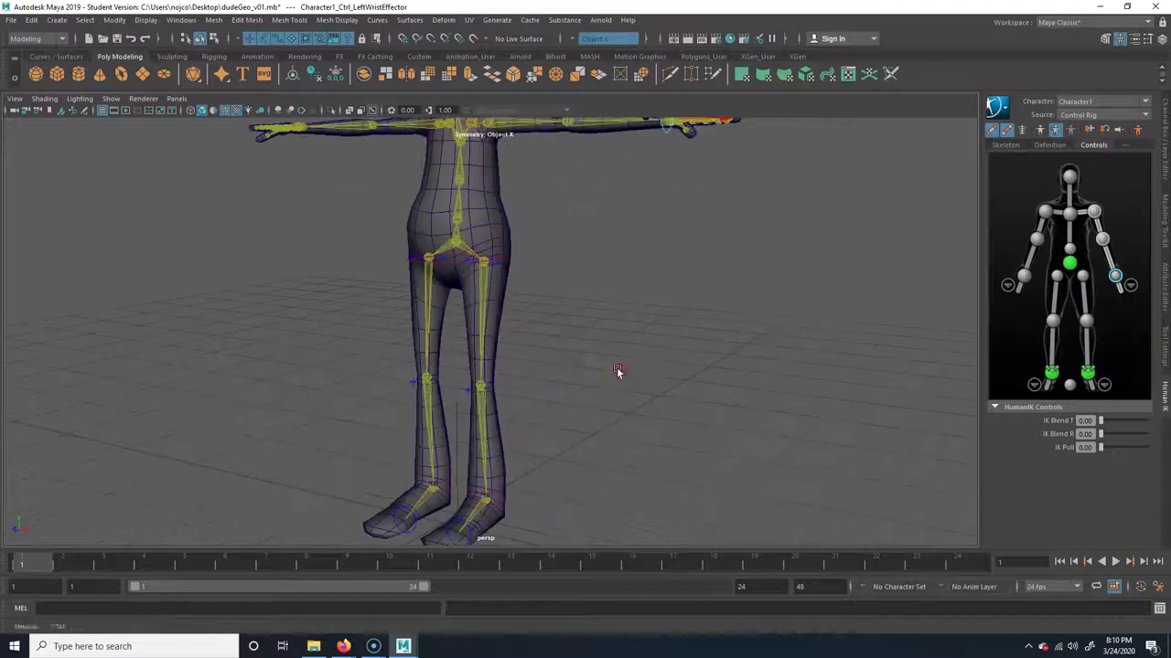
left_click(480, 390)
key("e")
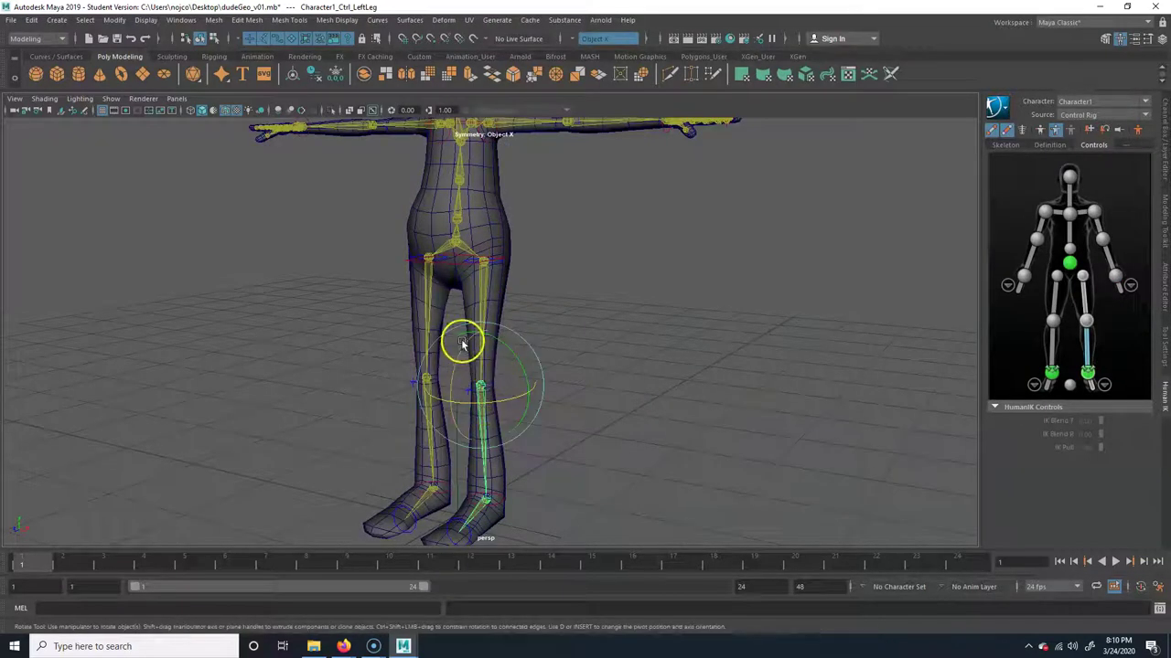
left_click_drag(499, 341, 519, 321)
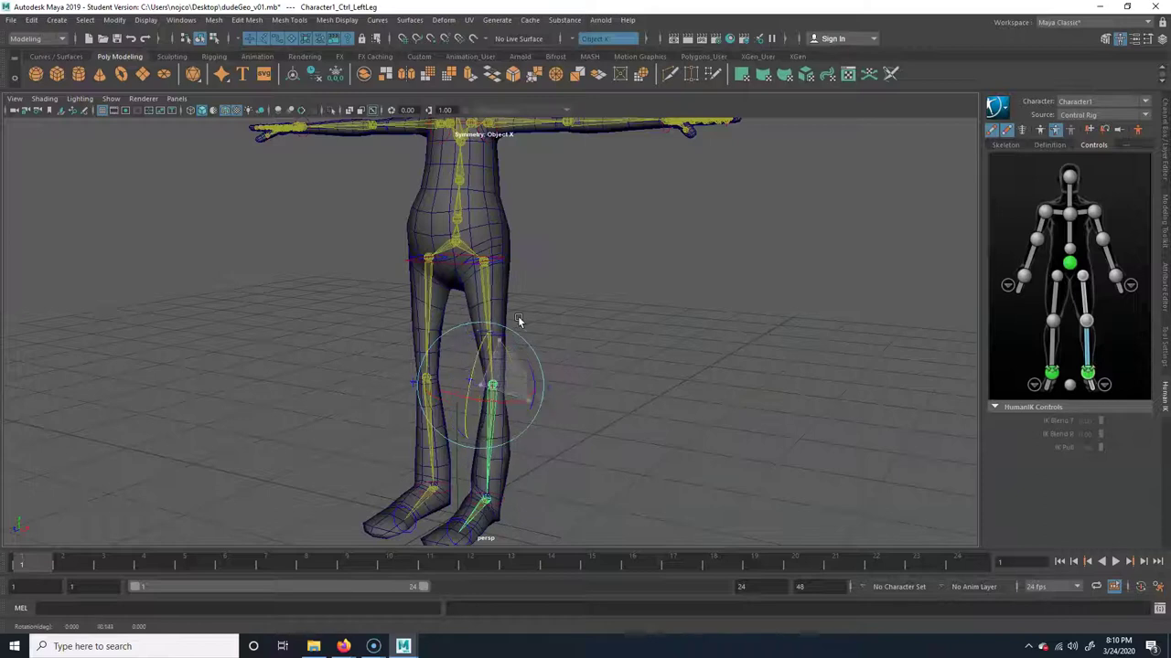
key("ctrl+z")
- Rotate the left forearm control at the elbow across the body, then undo the rotation
middle_click_drag(526, 190, 534, 251, "alt")
left_click(563, 203)
left_click_drag(569, 202, 545, 289)
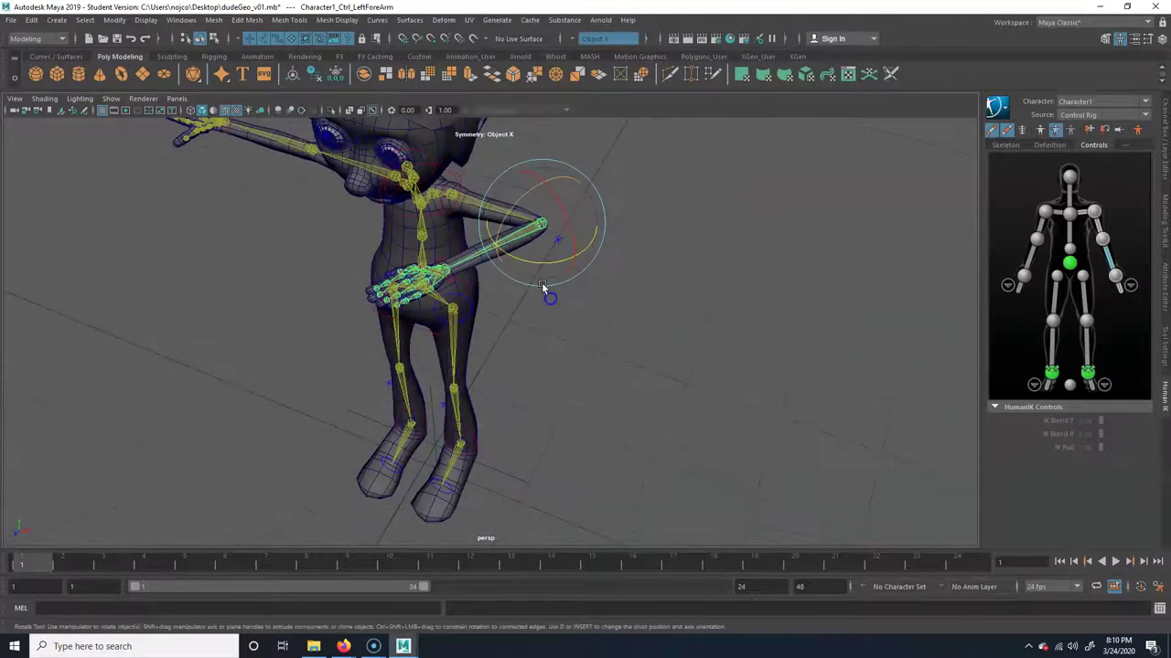
key("ctrl+z")
left_click_drag(547, 373, 549, 339, "alt")
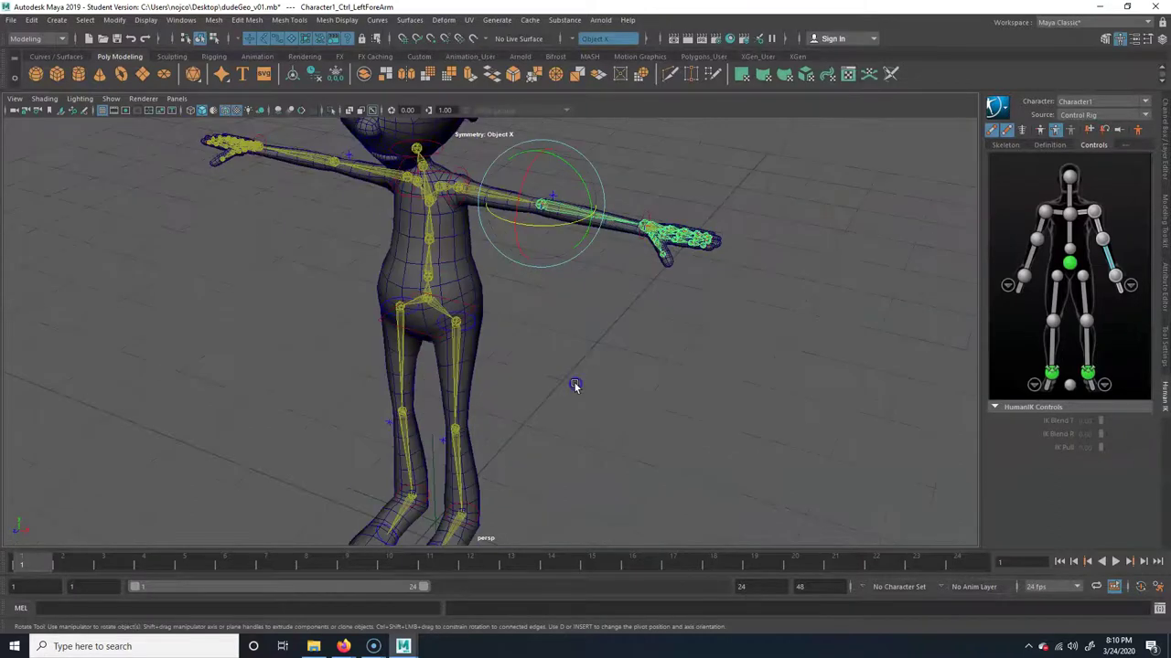
- Select the hips effector, then move the left wrist effector down toward the body and undo the move
middle_click_drag(575, 383, 565, 253, "alt")
left_click(485, 384)
left_click_drag(488, 387, 555, 207, "alt")
middle_click_drag(555, 208, 578, 321, "alt")
left_click(476, 226)
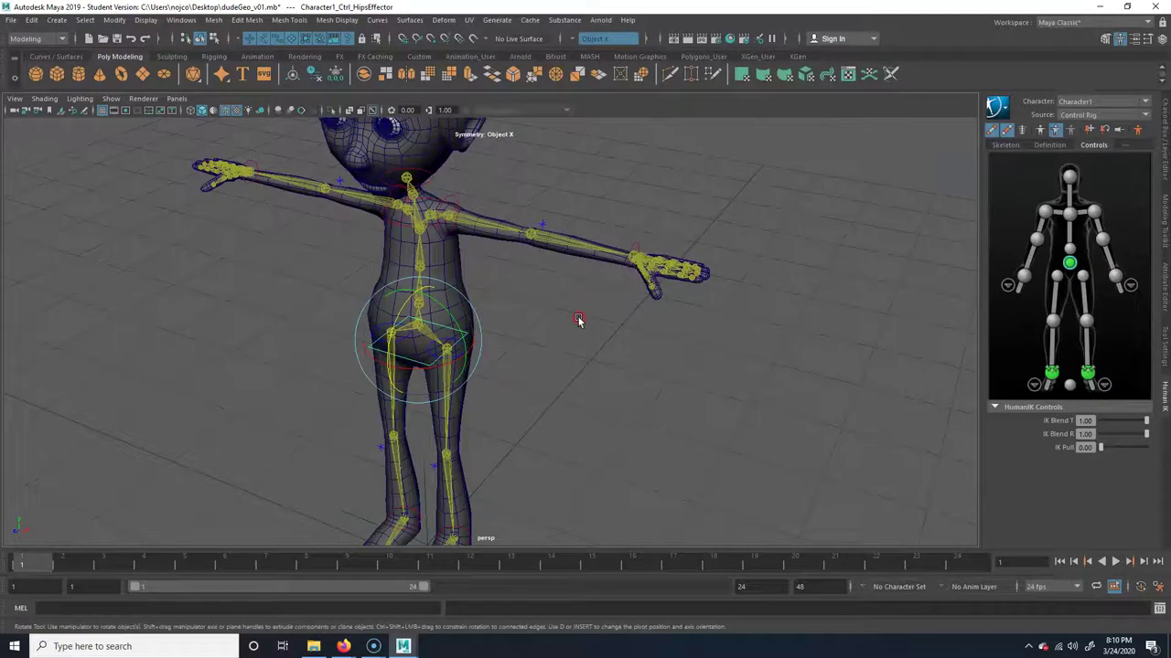
left_click(638, 249)
left_click_drag(641, 281, 550, 363)
key("ctrl+z")
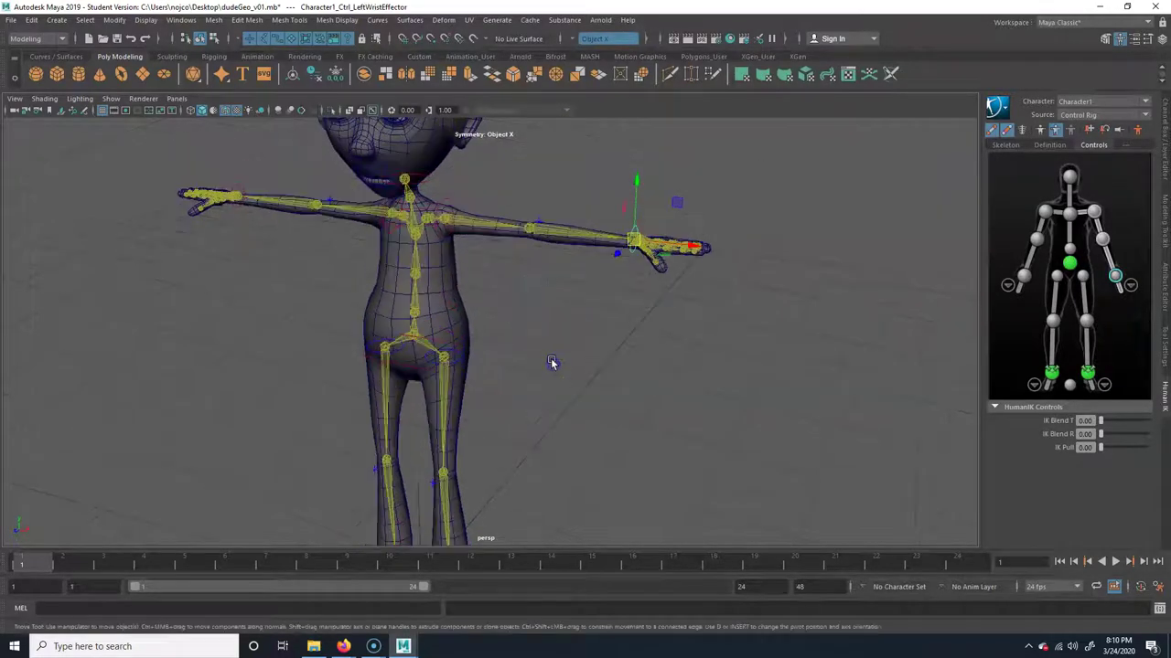